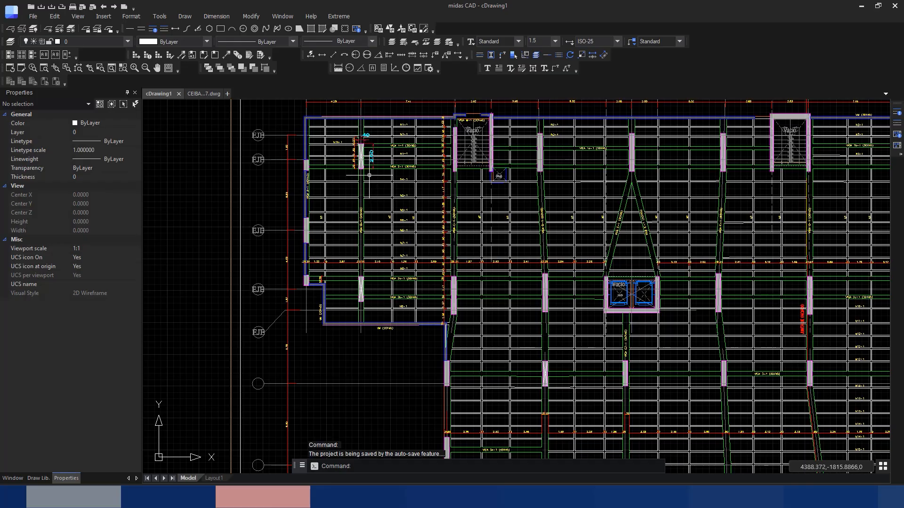
Draw a vertical construction line through the centre of the column between beams VIGA 2a-1 and VIGA 2b-1
mouse_move(364, 166)
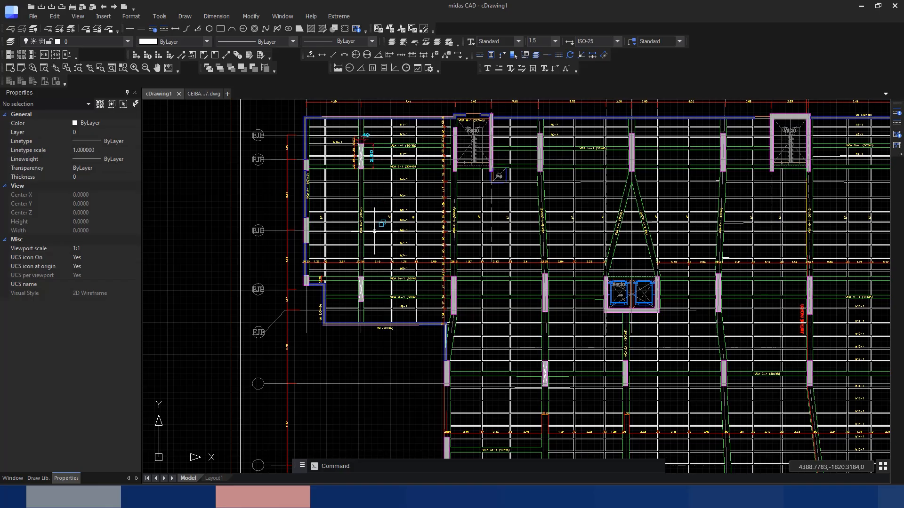
mouse_move(383, 230)
scroll(363, 292, up, 2)
scroll(360, 292, up, 5)
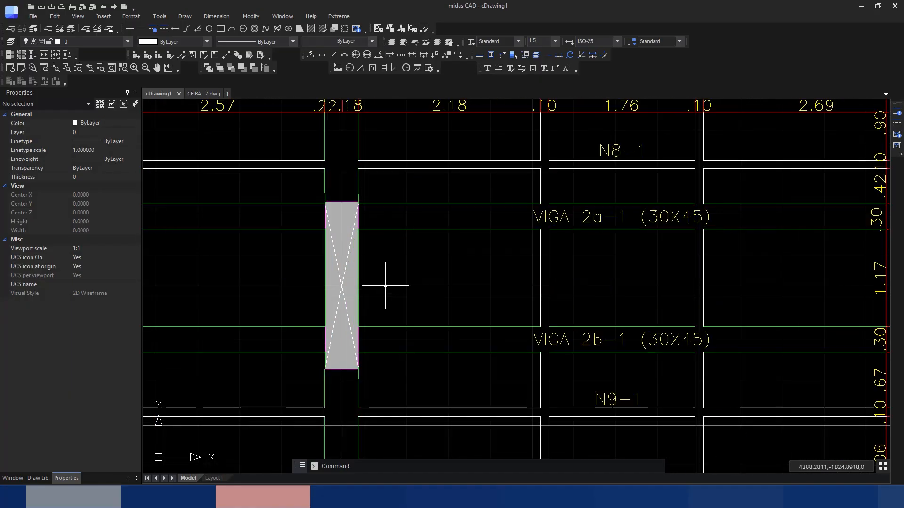
key(Return)
text(v)
key(Return)
click(341, 289)
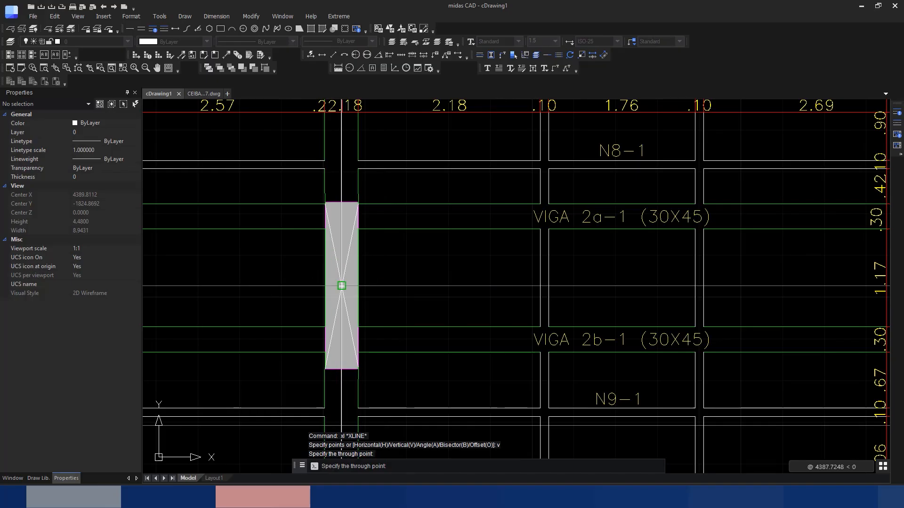
Add a second vertical construction line through the centre of the .40 by 2.00 column at beams VIGA 1-1 and VIGA 2-1
scroll(341, 288, down, 6)
scroll(397, 358, up, 5)
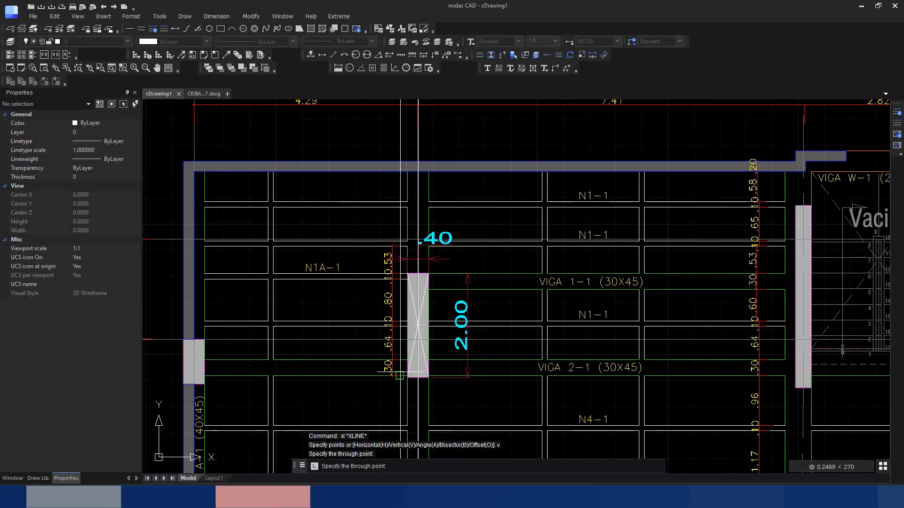
scroll(414, 330, up, 2)
scroll(419, 285, up, 4)
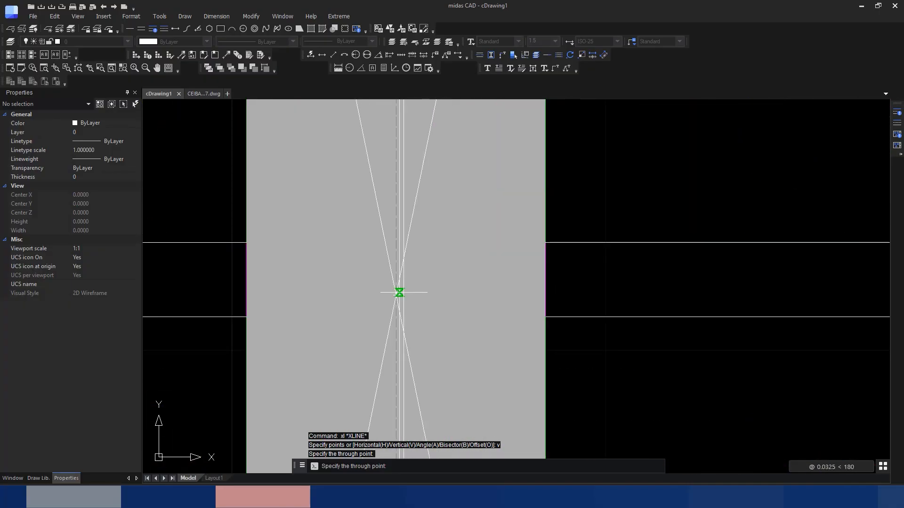
scroll(399, 295, down, 3)
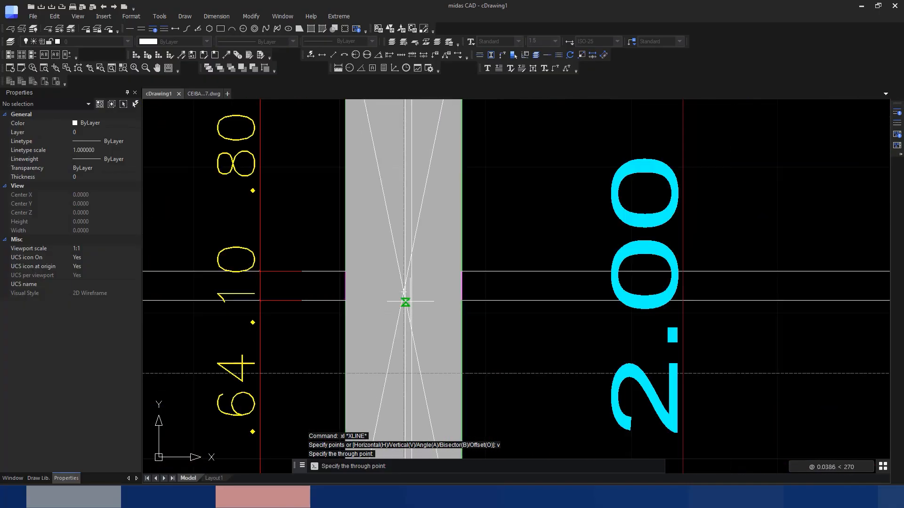
scroll(407, 295, down, 2)
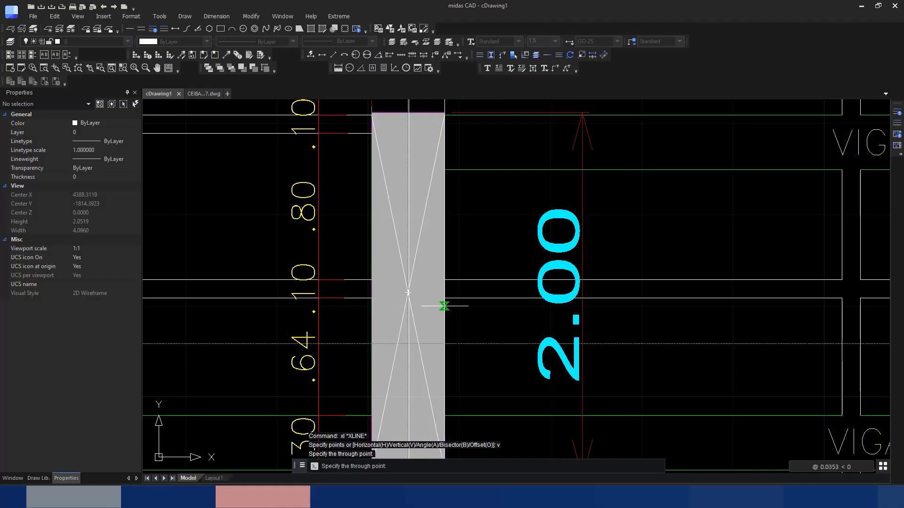
scroll(412, 296, up, 5)
scroll(420, 293, up, 1)
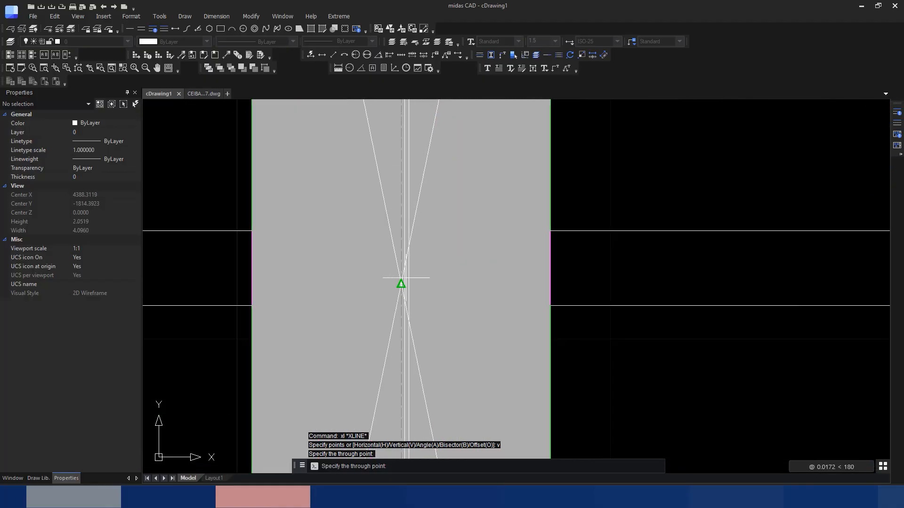
click(401, 283)
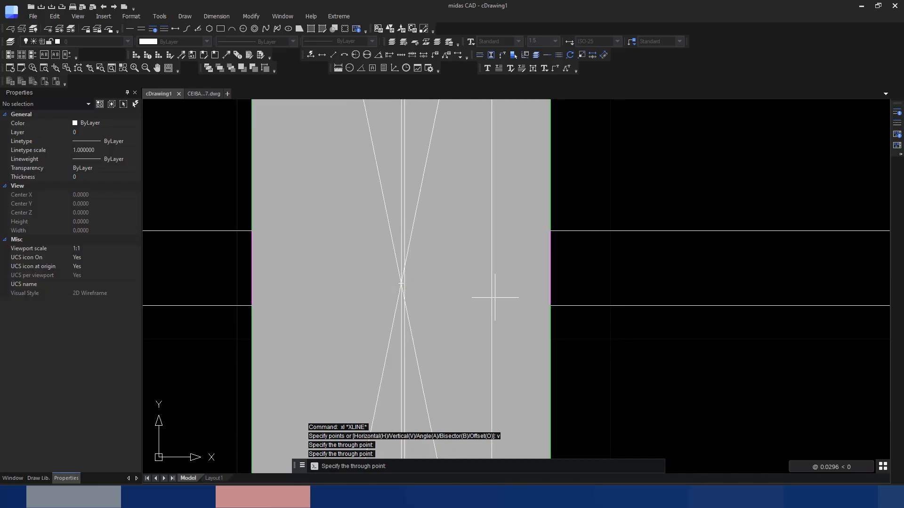
key(Escape)
key(Escape)
Draw a horizontal construction line through the centre of the .40 by 2.00 column
text(xl)
key(Return)
text(h)
key(Return)
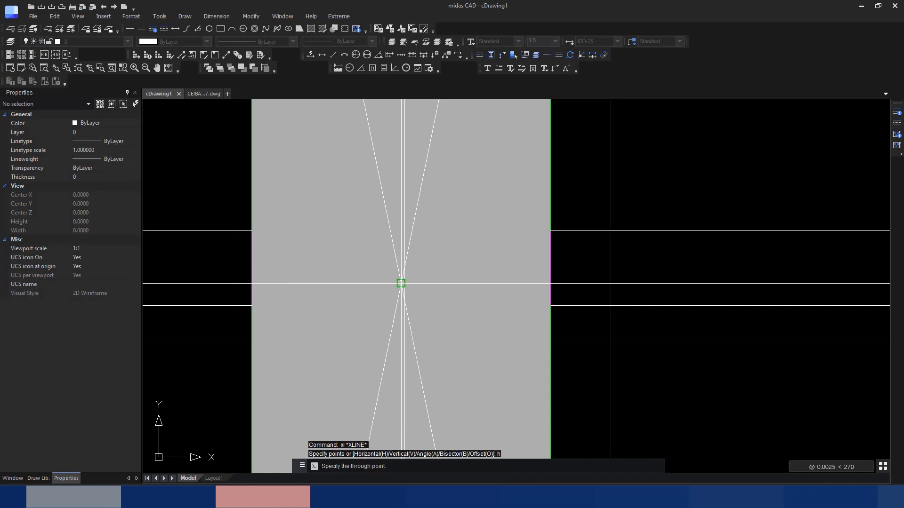
click(401, 283)
key(Escape)
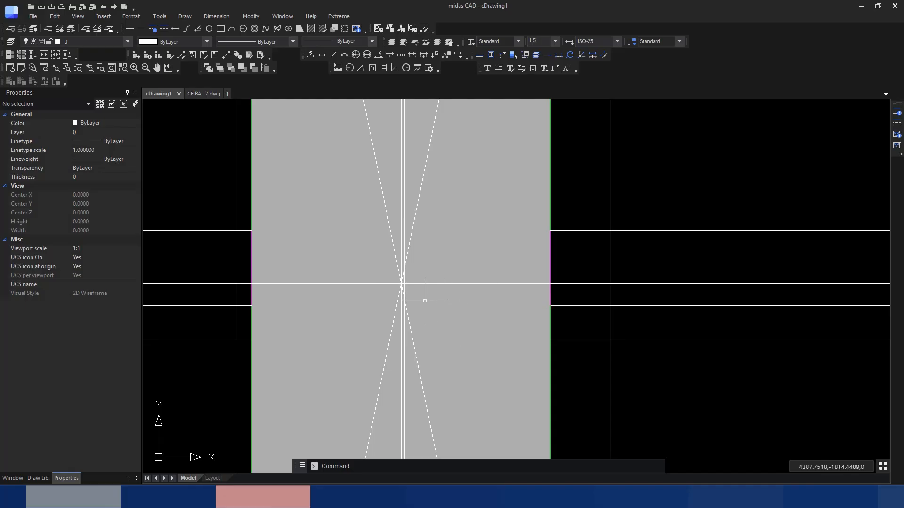
Inspect the horizontal construction line, then survey the column rows and beams across the floor plan
click(590, 291)
click(581, 274)
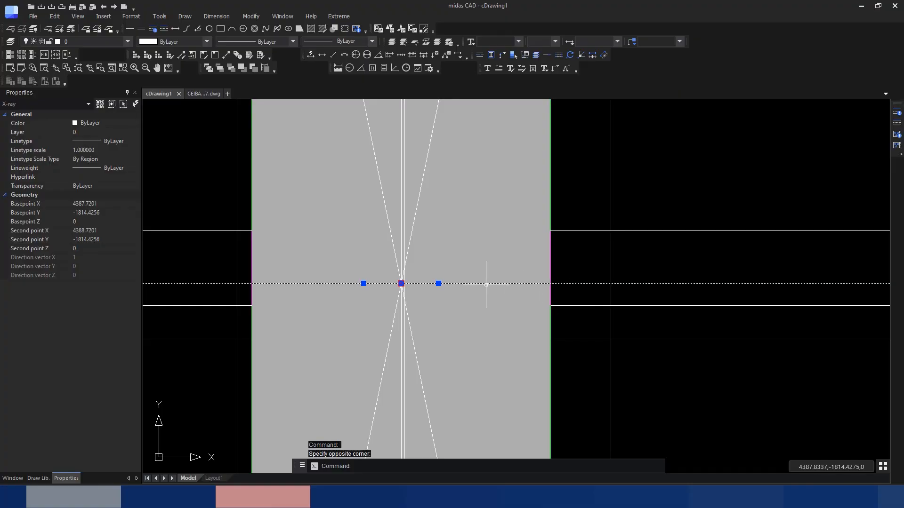
key(Escape)
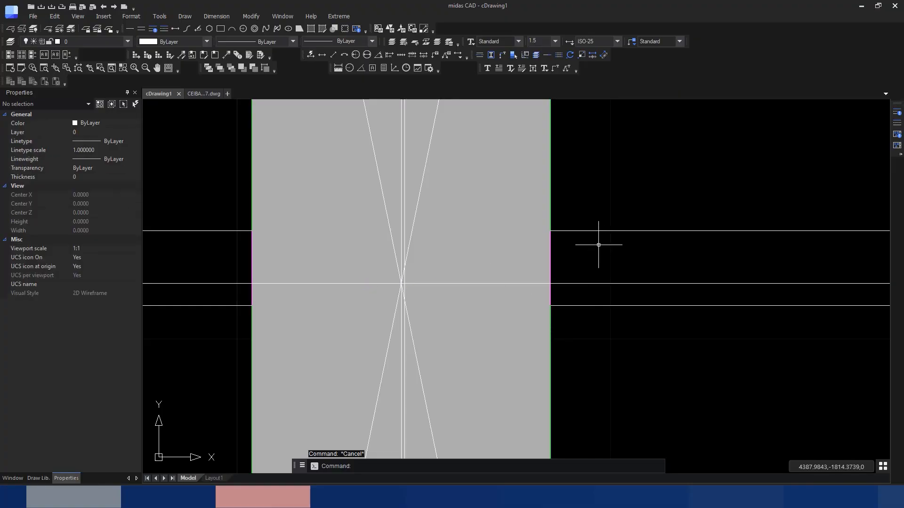
scroll(564, 222, down, 5)
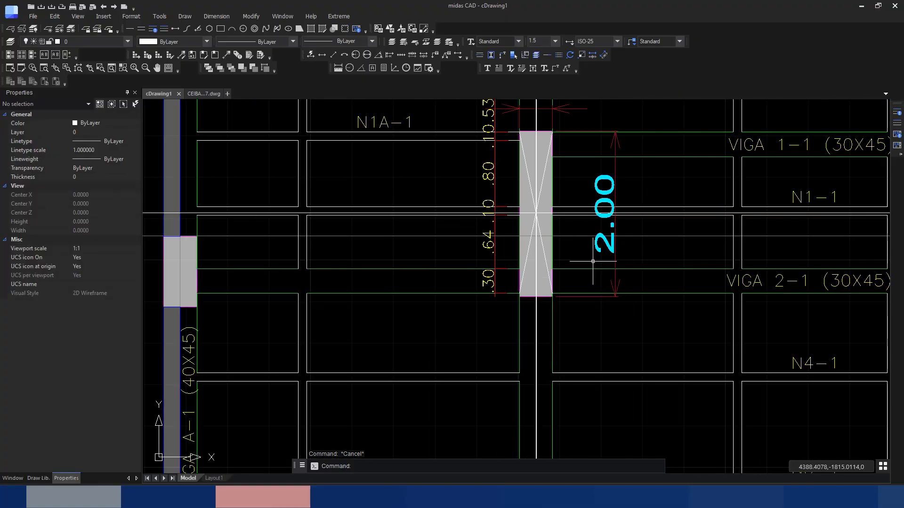
scroll(578, 246, down, 4)
middle_drag(712, 403, 538, 240)
mouse_move(731, 417)
middle_down()
mouse_move(637, 271)
mouse_move(636, 254)
middle_up()
scroll(706, 399, down, 2)
mouse_move(609, 372)
middle_down()
mouse_move(496, 274)
mouse_move(361, 215)
middle_up()
scroll(714, 329, down, 2)
middle_drag(716, 323, 496, 319)
middle_drag(804, 304, 706, 294)
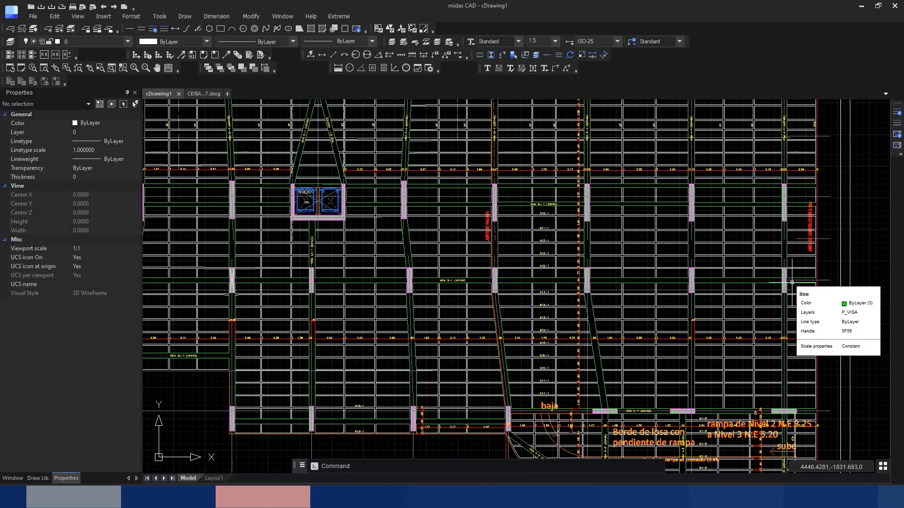
scroll(795, 285, up, 5)
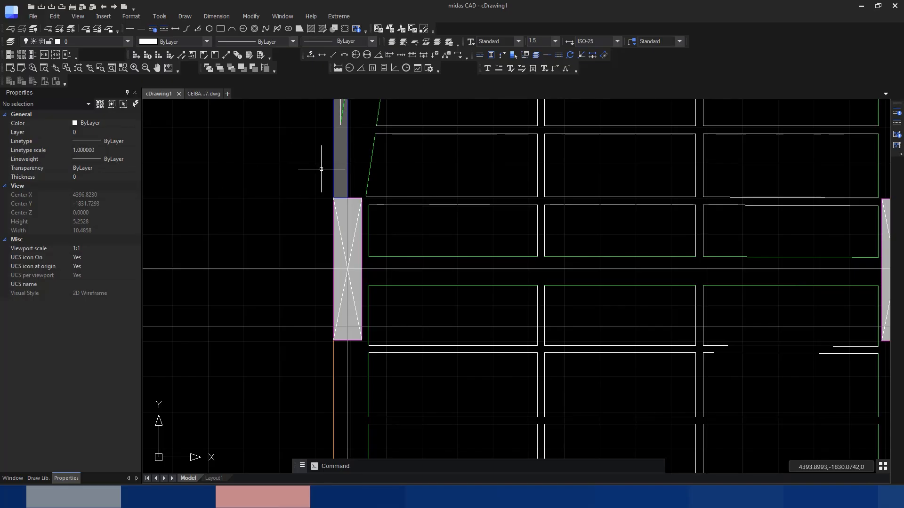
Compare the column centres along the lower row with the horizontal construction line running through them
click(298, 170)
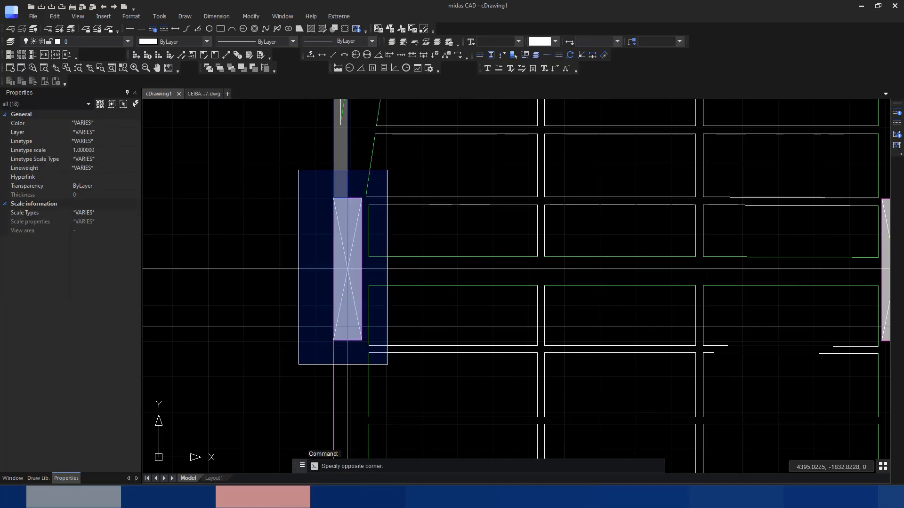
click(388, 364)
key(Escape)
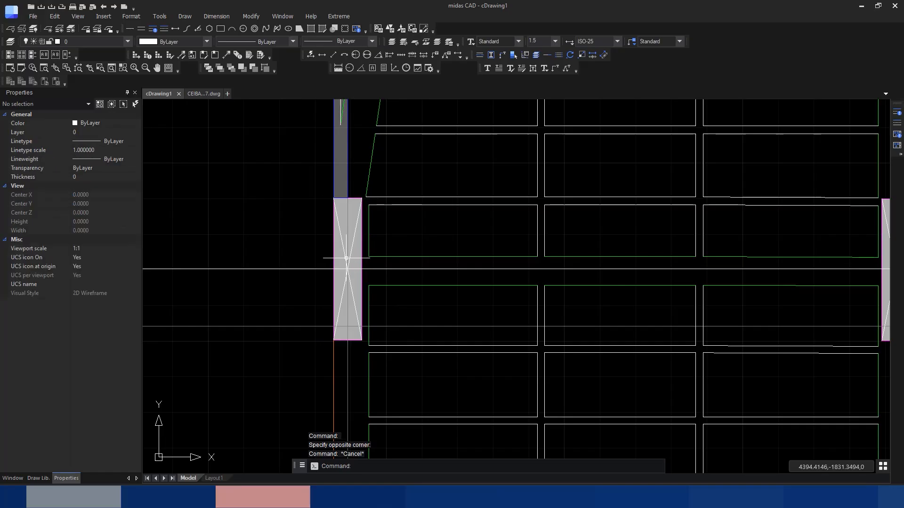
scroll(326, 268, up, 4)
scroll(335, 268, down, 4)
middle_drag(842, 273, 379, 276)
middle_drag(210, 236, 847, 249)
middle_drag(278, 268, 838, 261)
scroll(541, 275, up, 7)
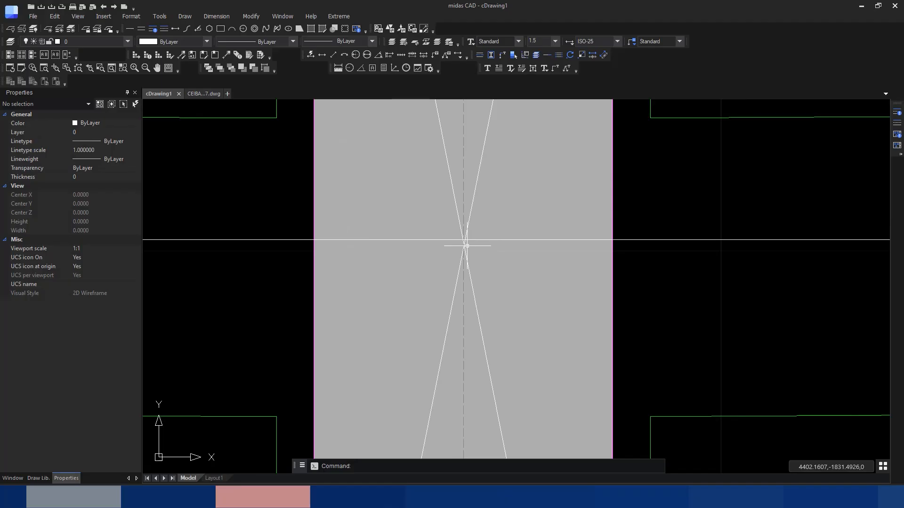
scroll(606, 252, down, 4)
middle_drag(541, 247, 480, 254)
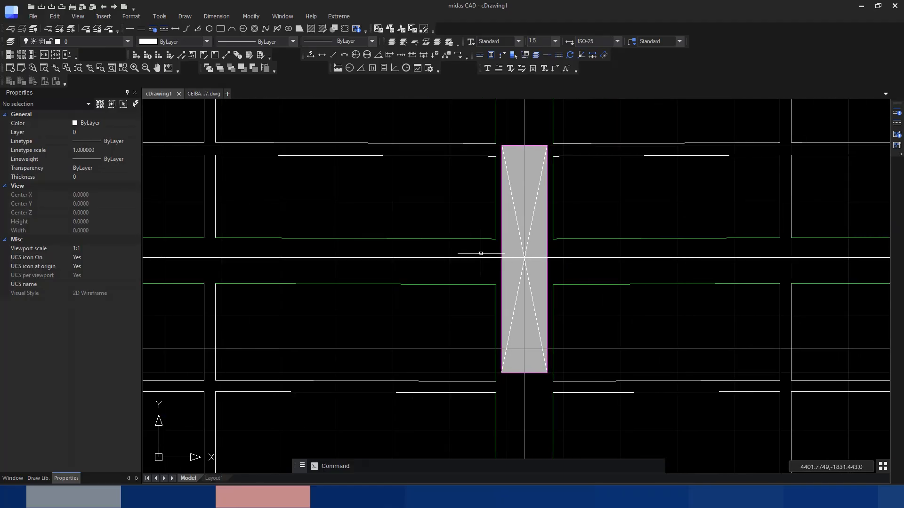
Try to measure the distance from the horizontal construction line to the beam's lower edge beside the interior column
text(i)
key(Return)
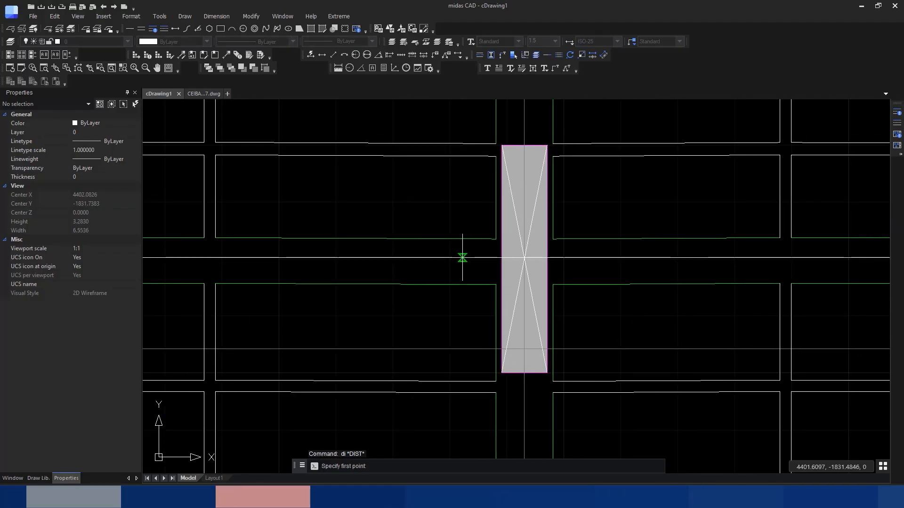
click(442, 257)
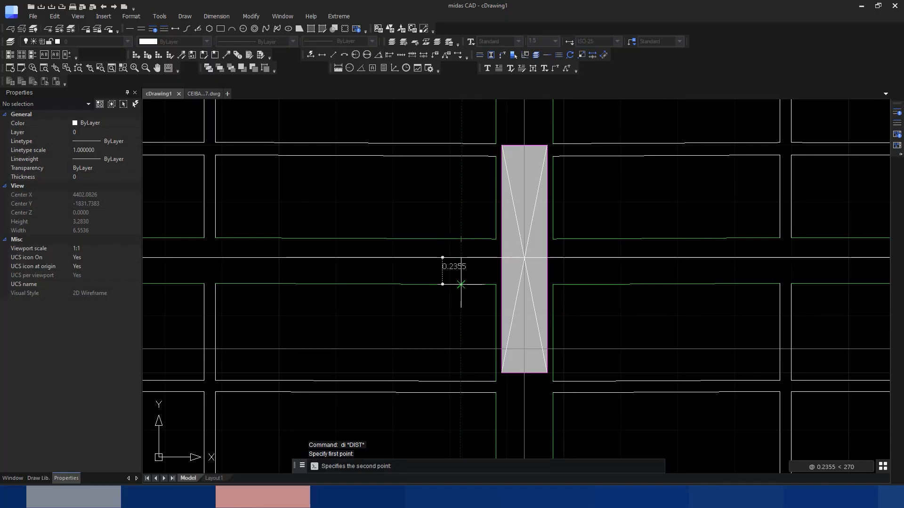
key(Escape)
Examine how the beam follows the construction line from the perimeter column to the next interior column
scroll(461, 284, down, 3)
middle_drag(317, 271, 505, 271)
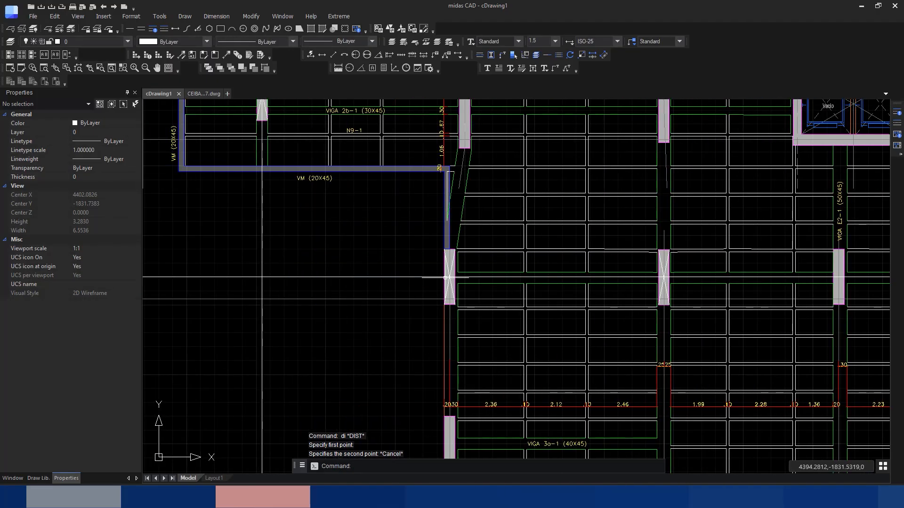
scroll(505, 271, up, 3)
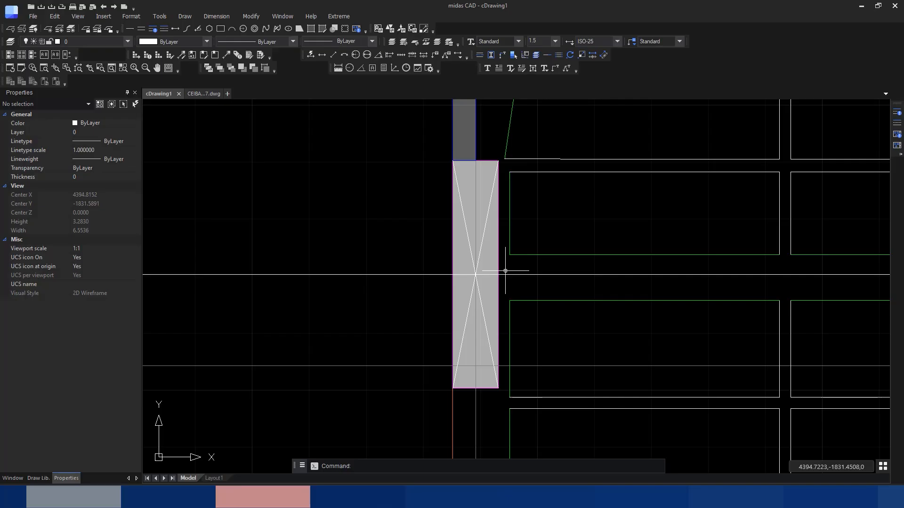
mouse_move(676, 282)
middle_down()
mouse_move(692, 274)
mouse_move(447, 262)
middle_up()
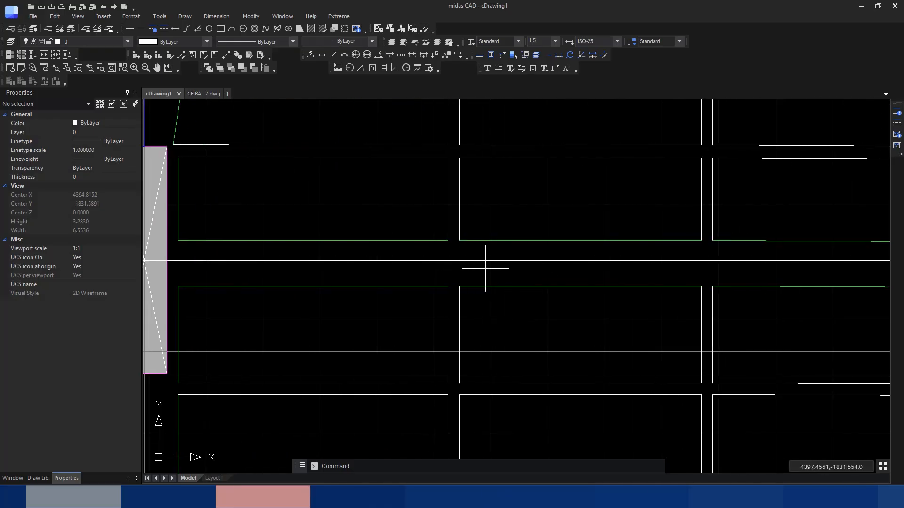
scroll(485, 268, down, 2)
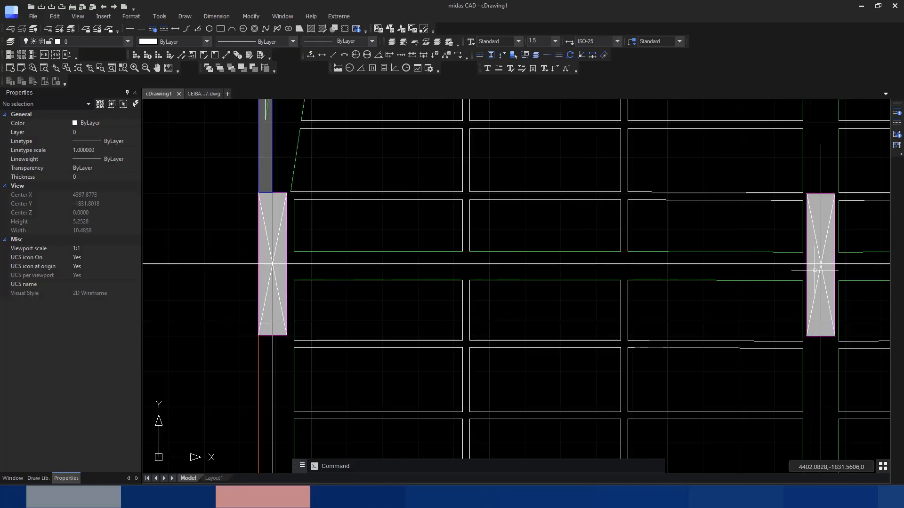
middle_drag(828, 265, 506, 246)
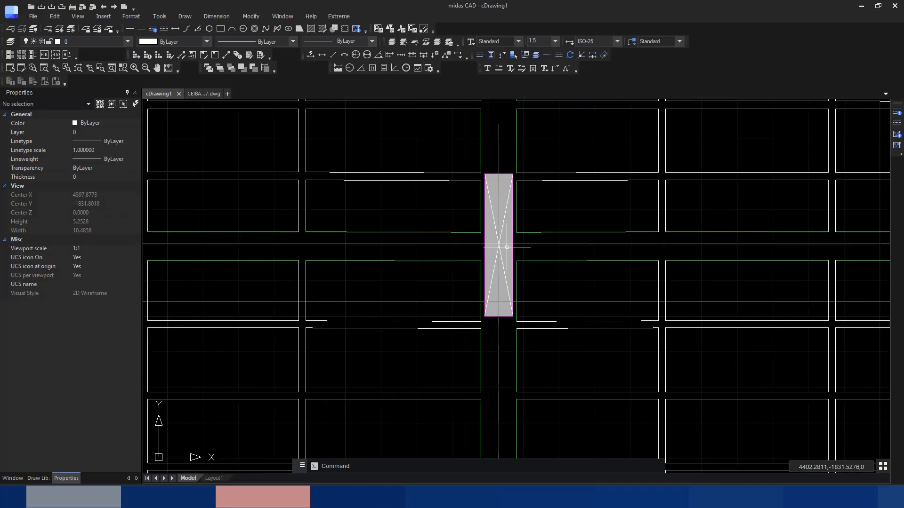
scroll(540, 241, up, 4)
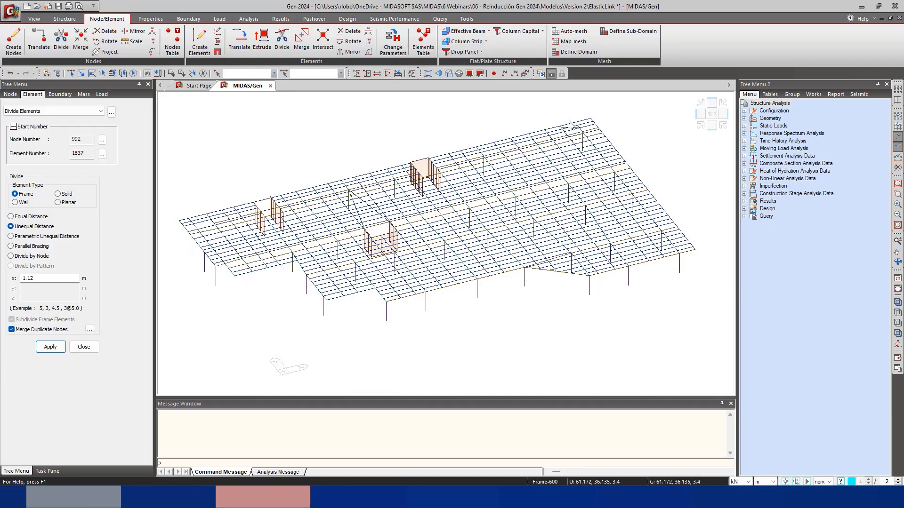
Switch to midas Gen, run the structural analysis, and close the Divide Elements settings
click(540, 74)
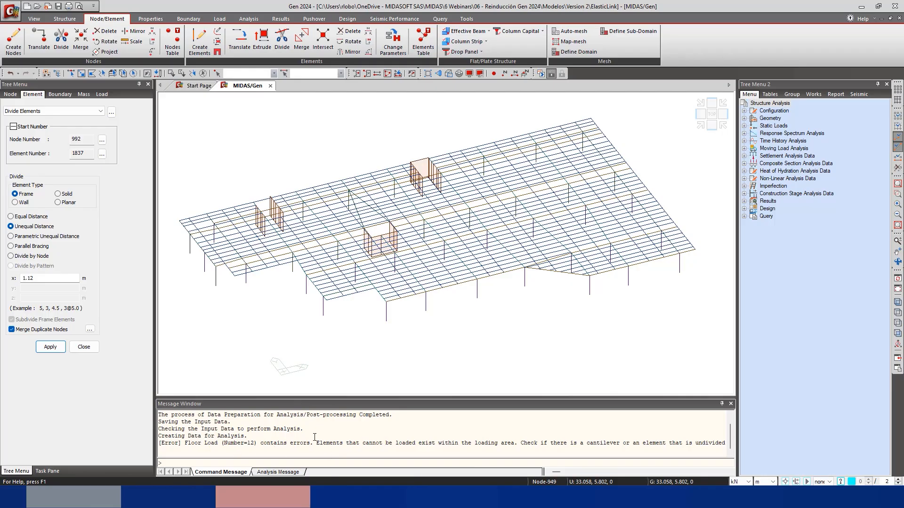
click(84, 347)
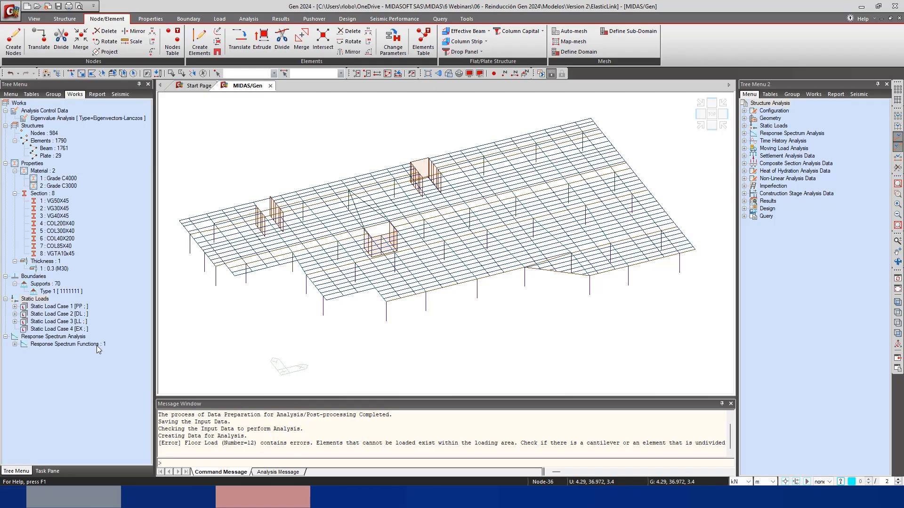
Open the floor load table for Static Load Case 2 [DL]
click(15, 314)
right_click(57, 322)
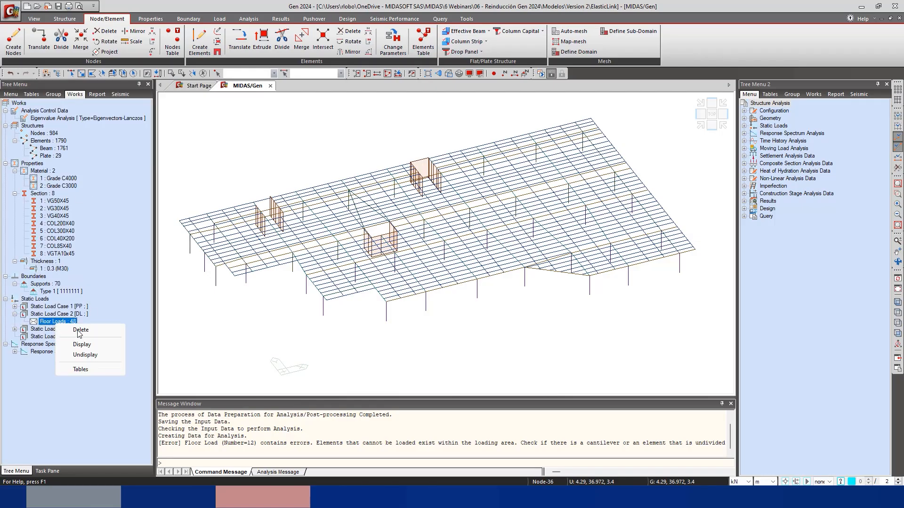
click(94, 369)
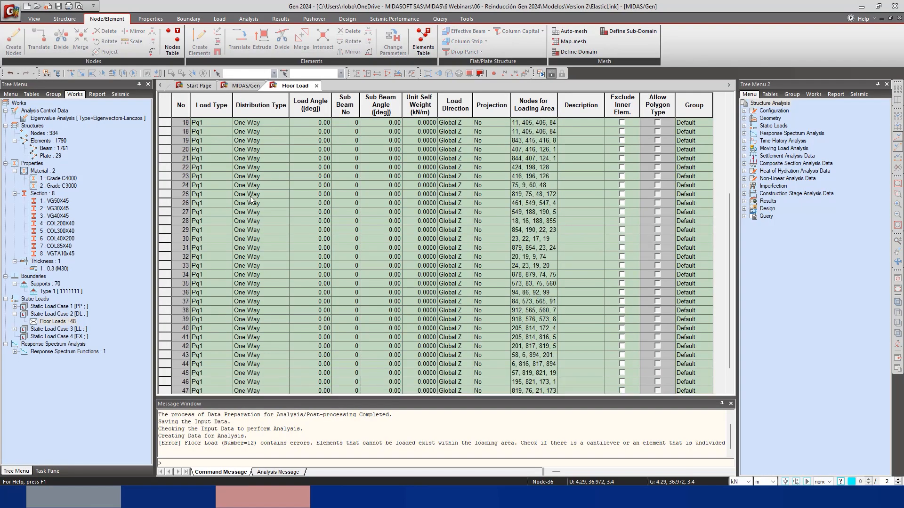
Delete floor load number 12 from the table and rerun the analysis
click(164, 221)
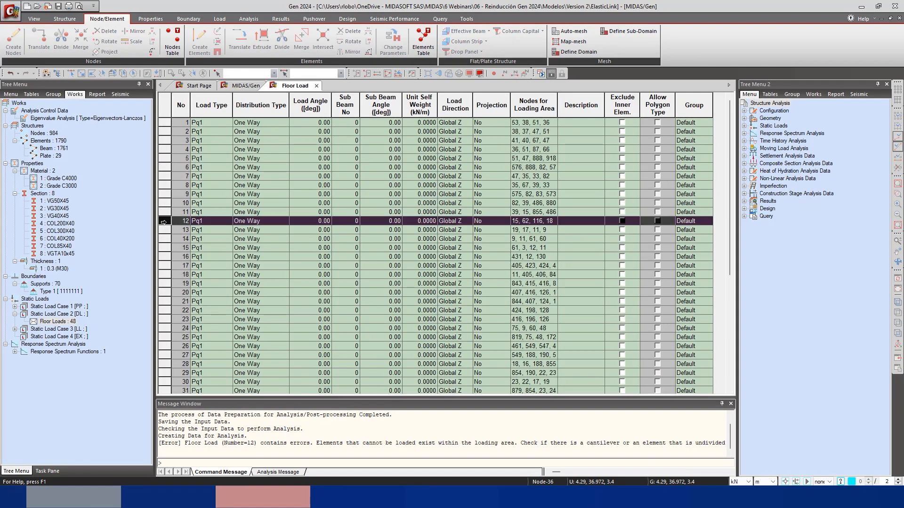
key(Delete)
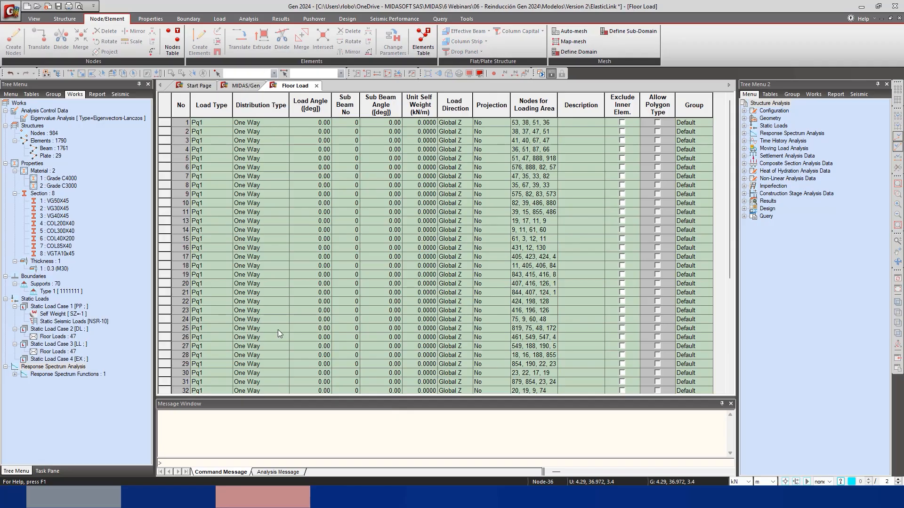
click(541, 73)
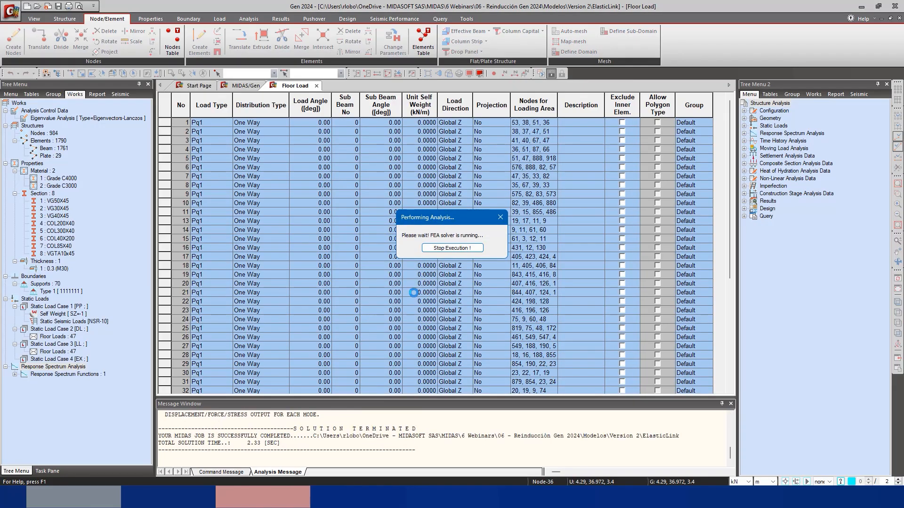
Display the DXYZ displacement contour of the whole floor for static load case PP
click(280, 19)
click(91, 42)
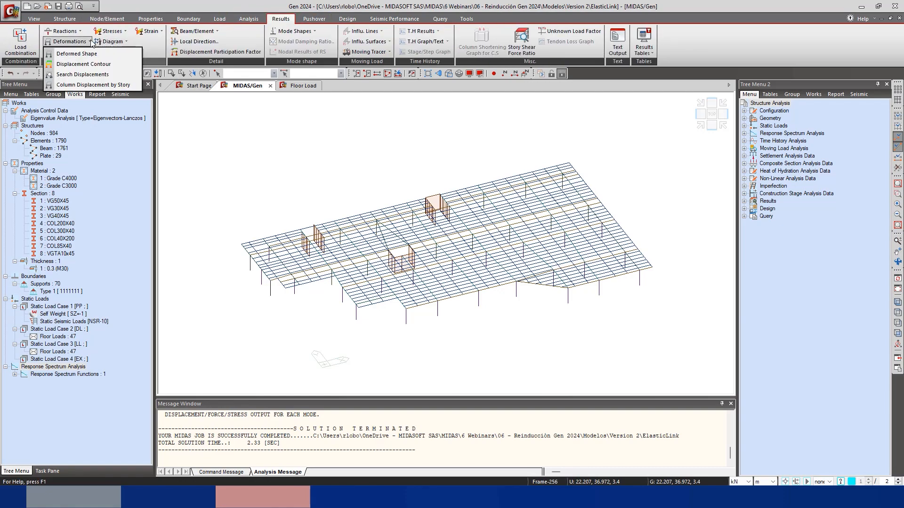
click(76, 65)
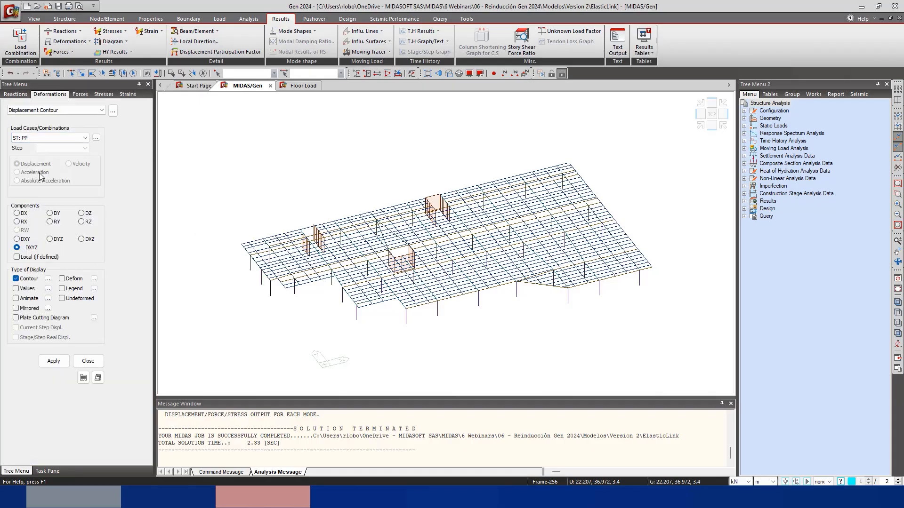
click(54, 361)
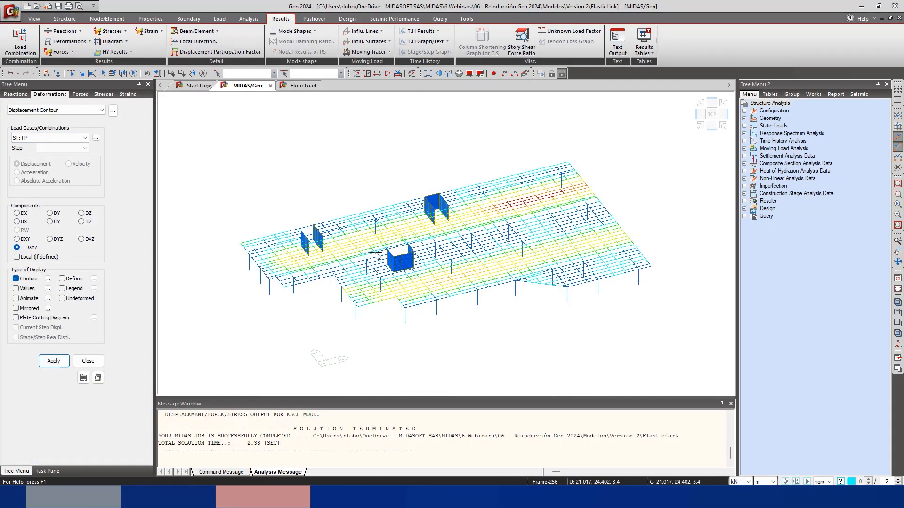
scroll(337, 246, up, 2)
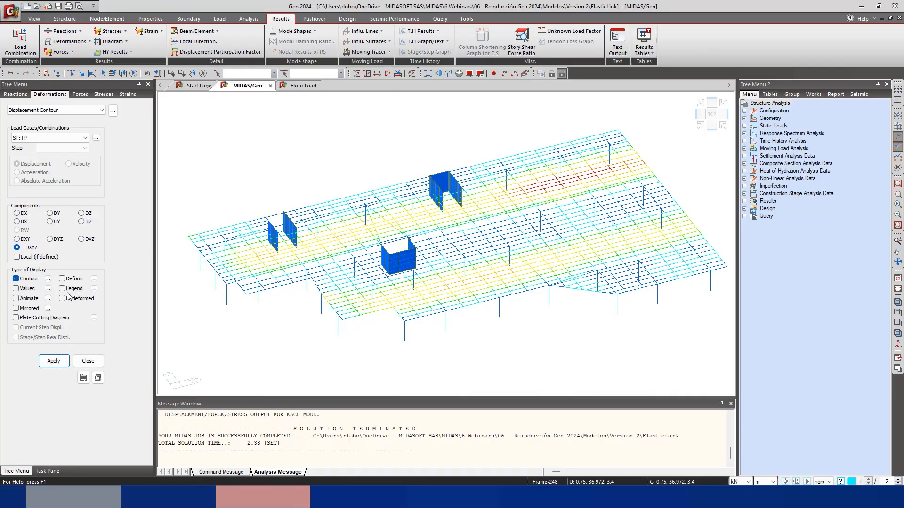
Add the deformed shape to the displacement contour and examine the edge beam where it meets the perimeter column
click(53, 361)
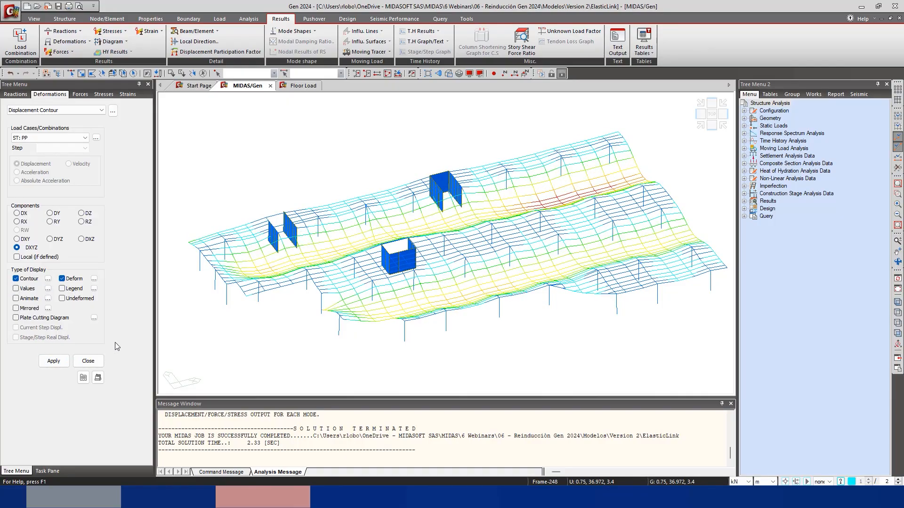
mouse_move(306, 296)
ctrl+middle_down()
mouse_move(319, 288)
mouse_move(318, 301)
ctrl+middle_up()
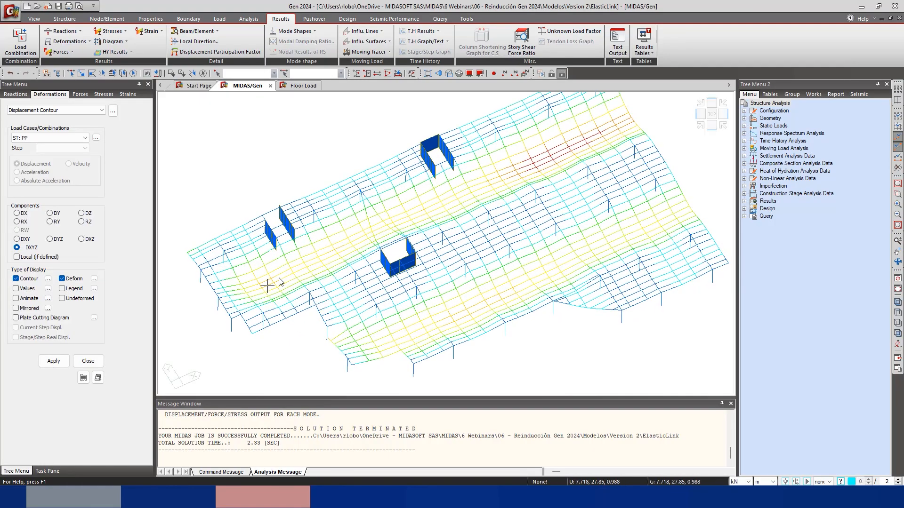
scroll(343, 235, up, 3)
ctrl+middle_drag(343, 239, 254, 200)
scroll(254, 200, up, 5)
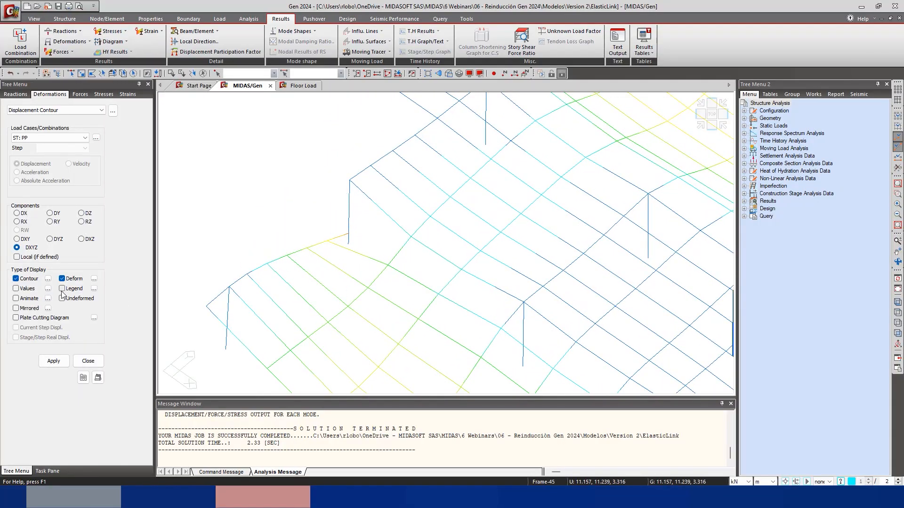
scroll(358, 235, up, 4)
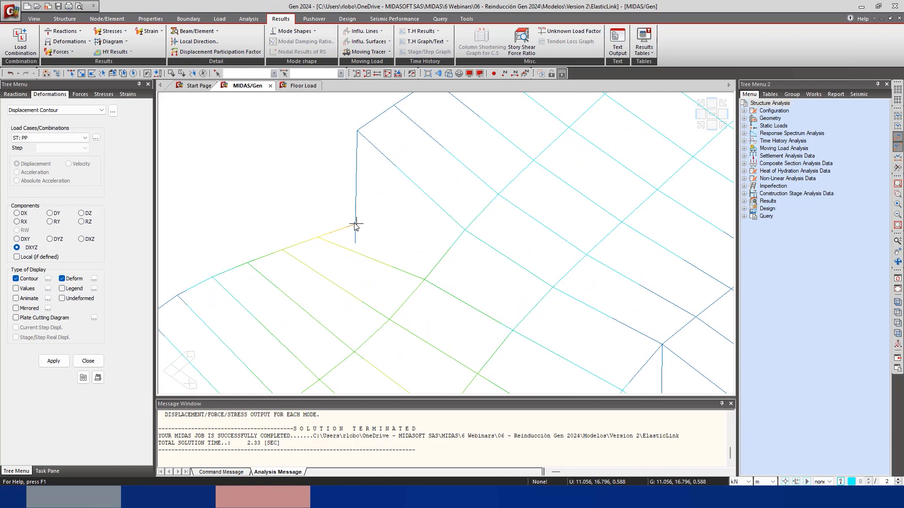
Show the displacement values on the contour with length units in millimetres and inspect those at the perimeter column
mouse_move(355, 225)
click(48, 288)
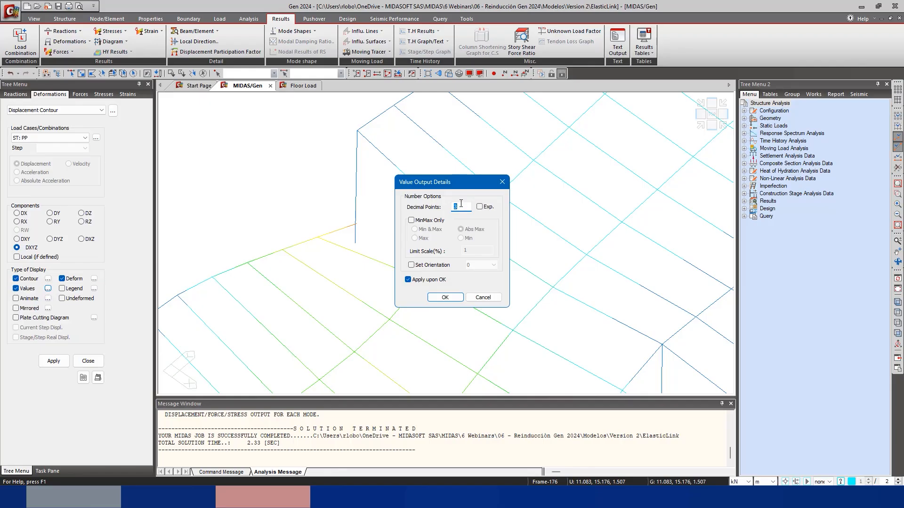
click(445, 296)
click(772, 481)
scroll(338, 214, up, 6)
middle_drag(286, 269, 411, 253)
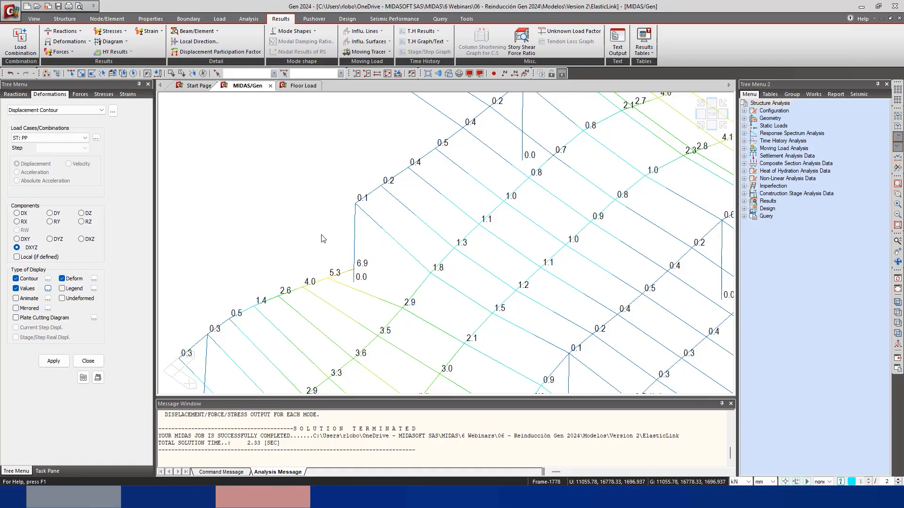
mouse_move(354, 243)
Return to preprocessing mode and undo the last model edits, including the floor load deletion
click(552, 74)
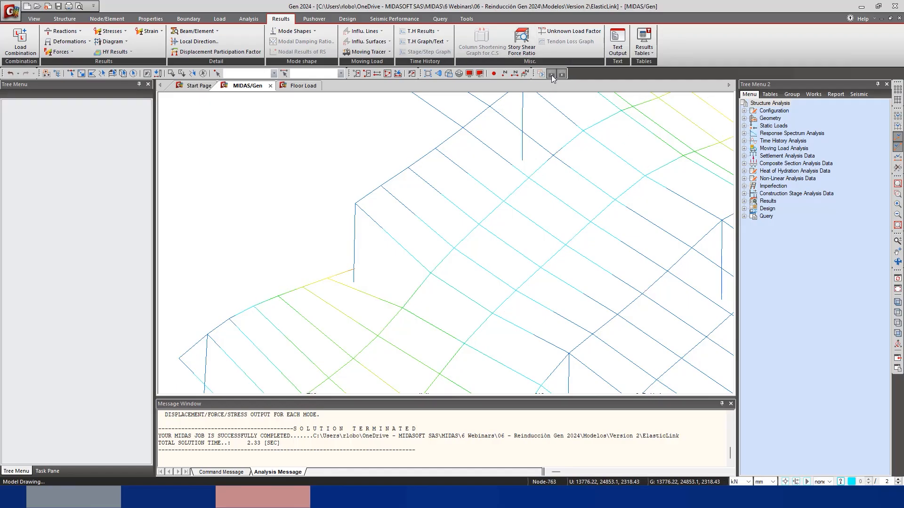
scroll(462, 167, down, 4)
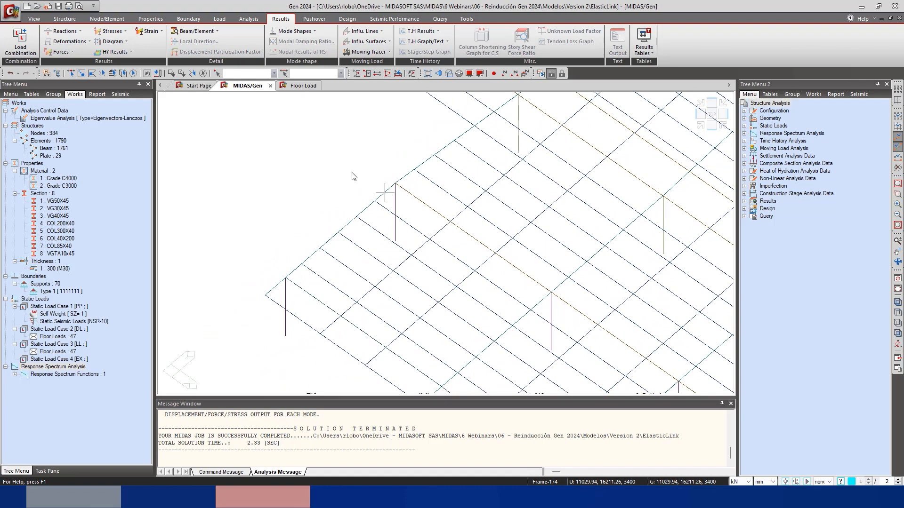
key(ctrl+z)
click(457, 267)
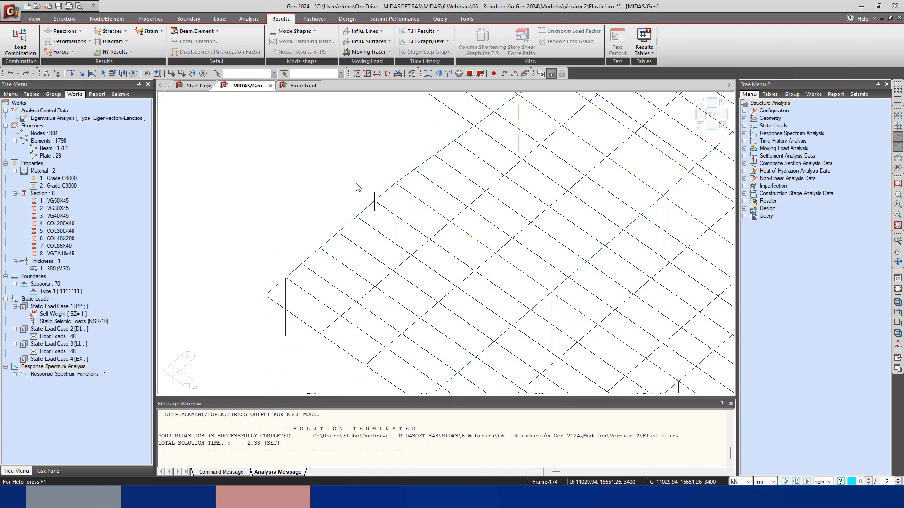
scroll(351, 206, up, 2)
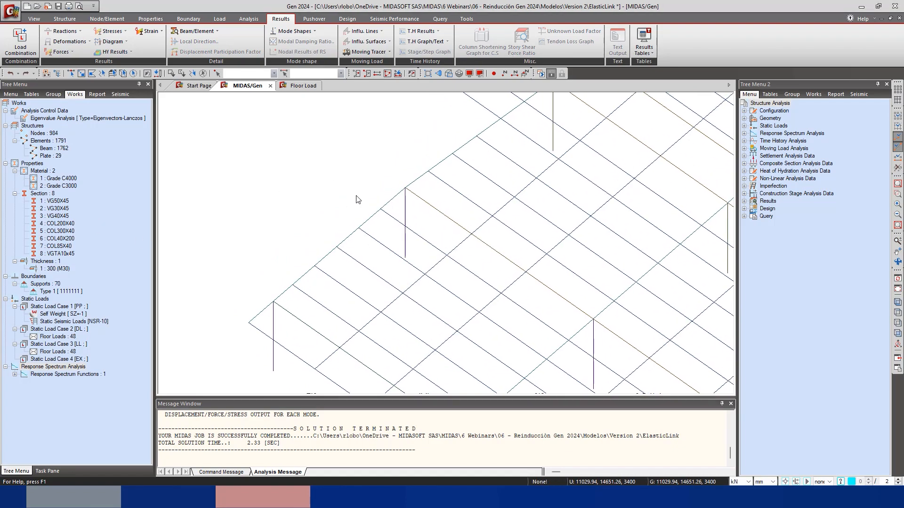
Display the element local axes and delete the overlapping edge beam segment that ends at the perimeter column
click(80, 73)
scroll(405, 244, up, 4)
drag(404, 291, 379, 261)
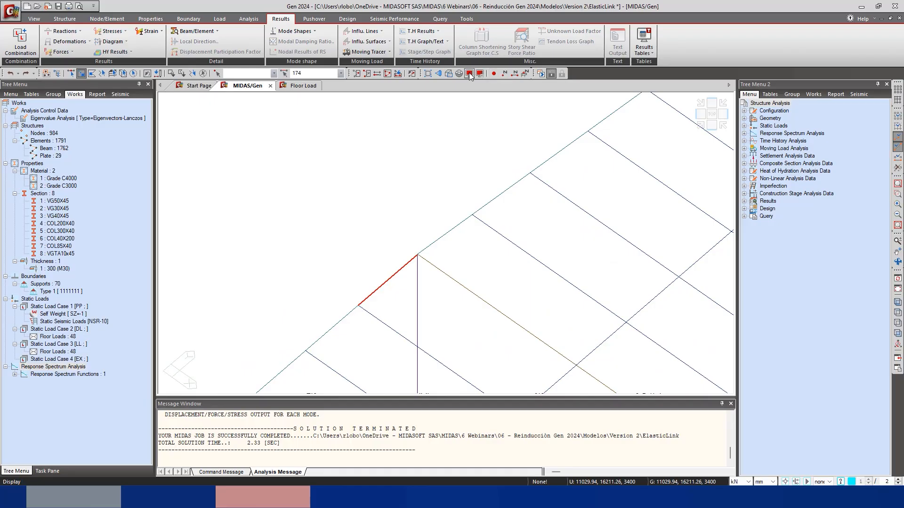
click(469, 74)
click(384, 248)
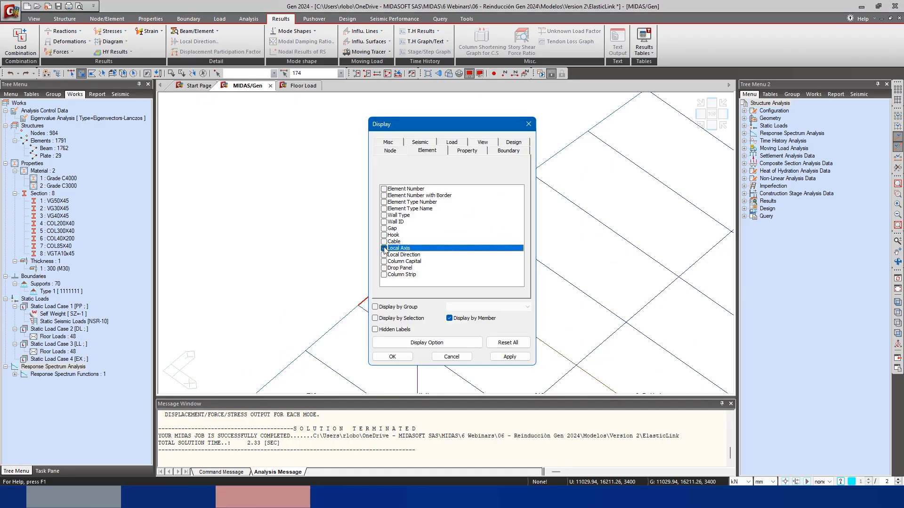
click(392, 356)
scroll(435, 253, up, 4)
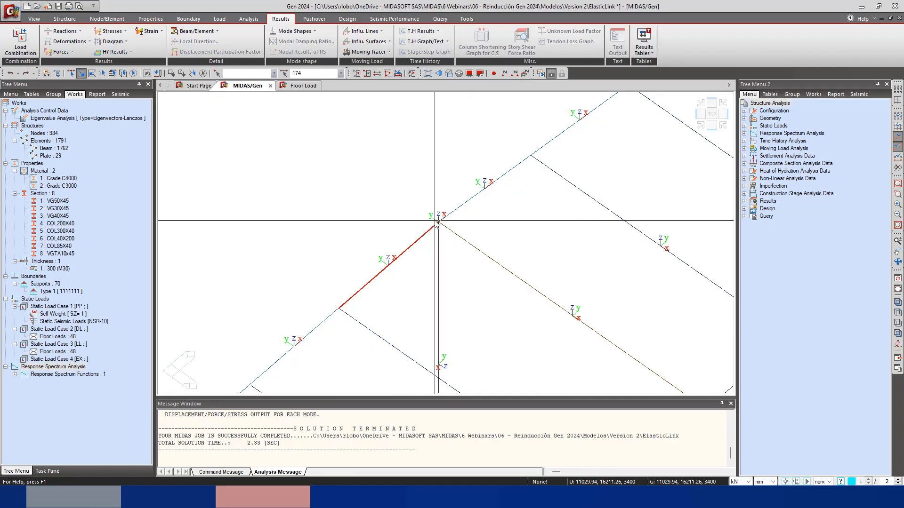
key(Delete)
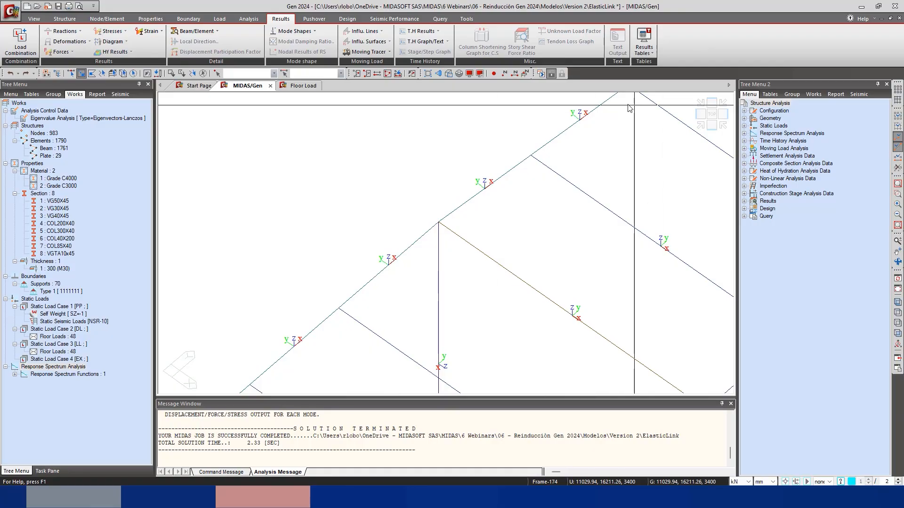
Rerun the structural analysis and hide the element local axes
click(540, 74)
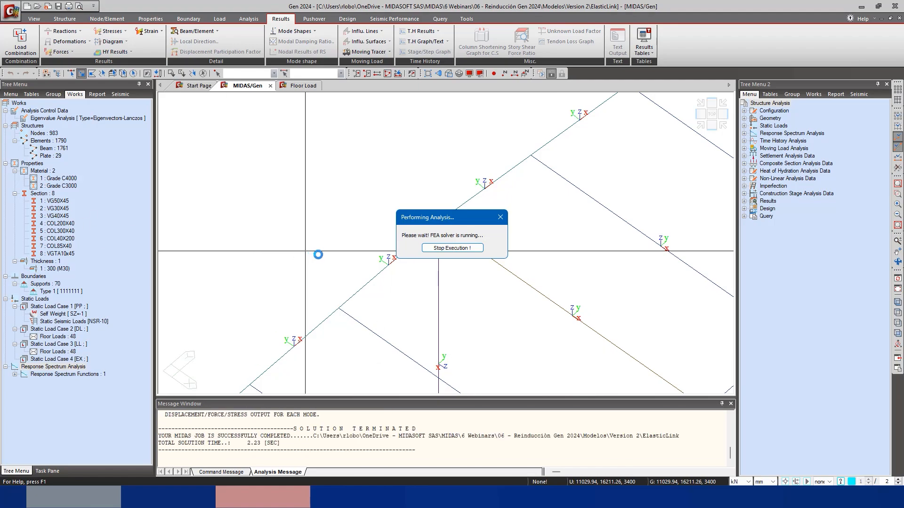
scroll(311, 216, up, 5)
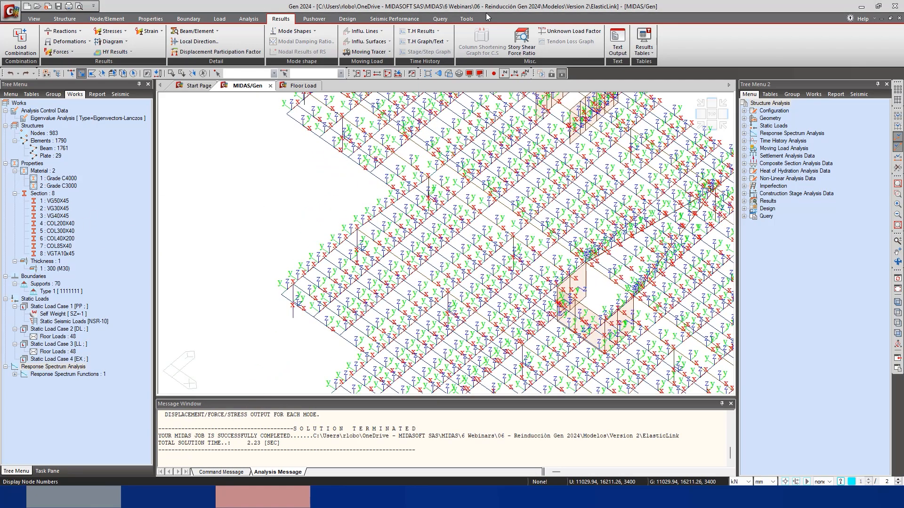
click(469, 73)
click(383, 248)
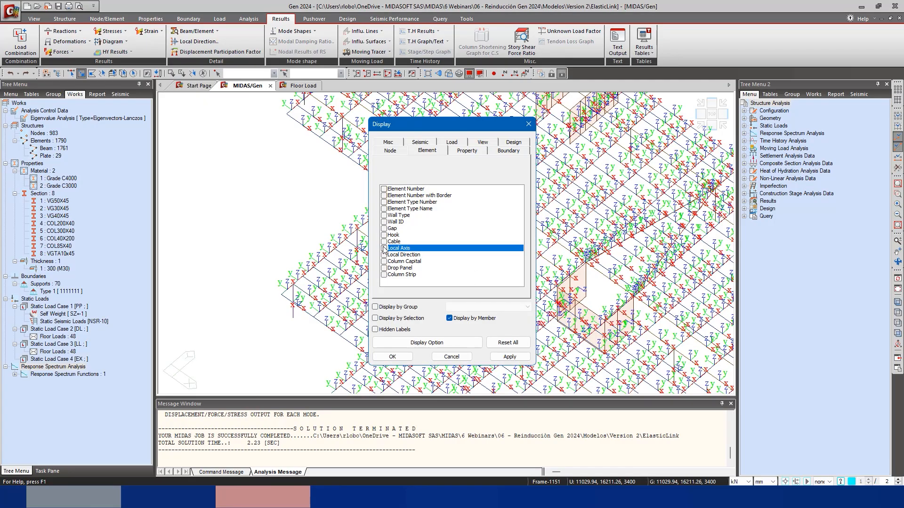
click(392, 356)
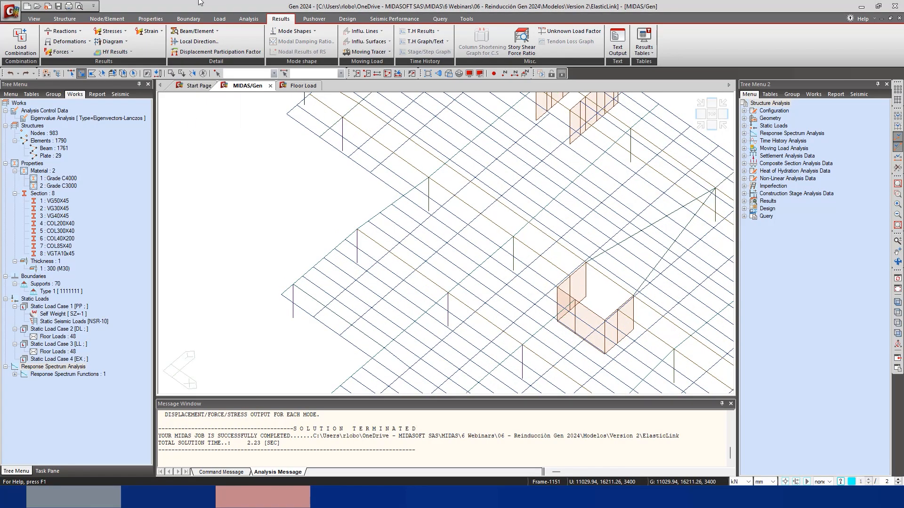
Display the DXYZ displacement contour with deformed shape for load case PP and inspect the repaired edge beam
click(88, 42)
click(73, 66)
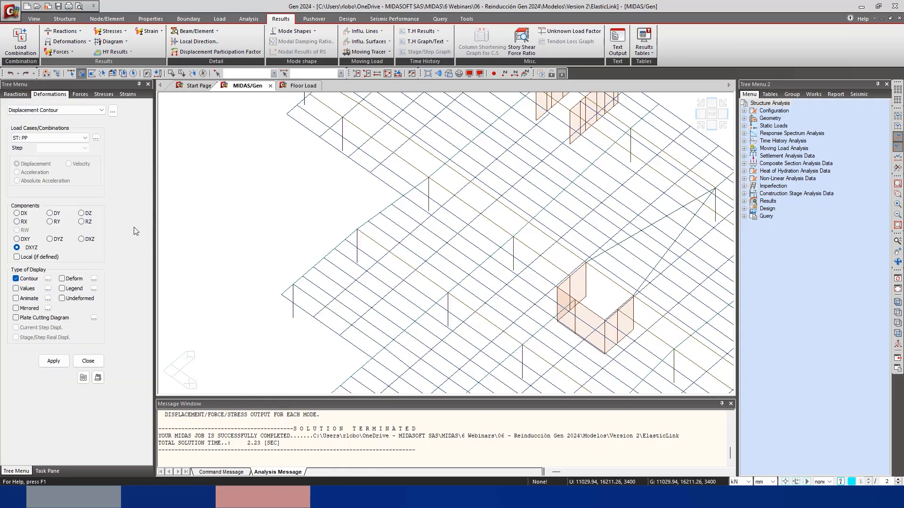
click(53, 361)
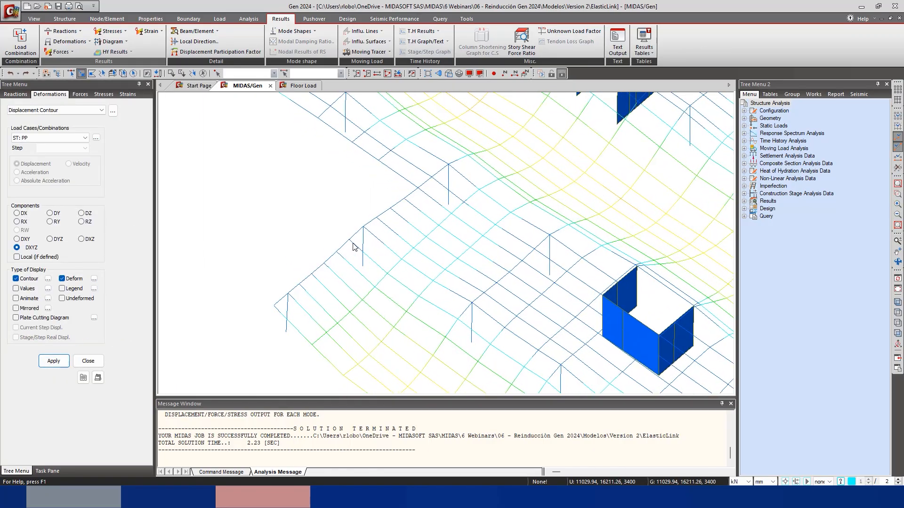
scroll(342, 247, up, 2)
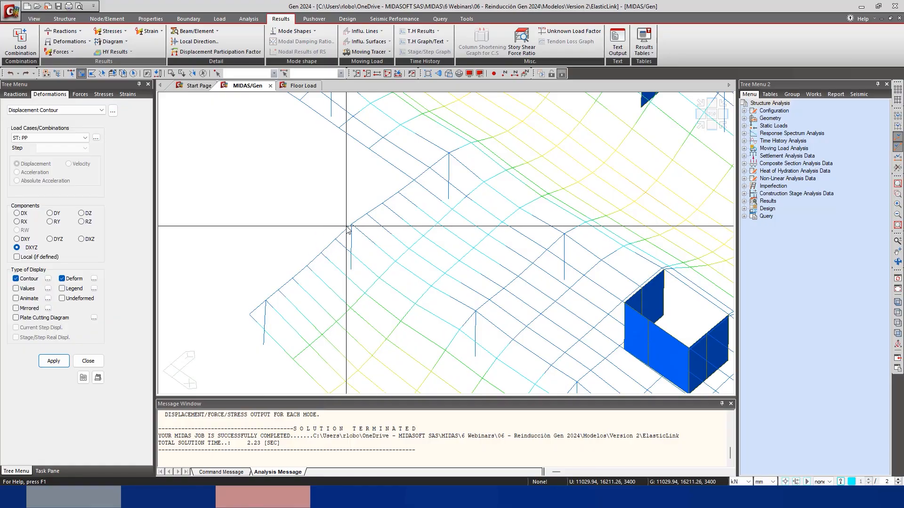
scroll(391, 227, down, 2)
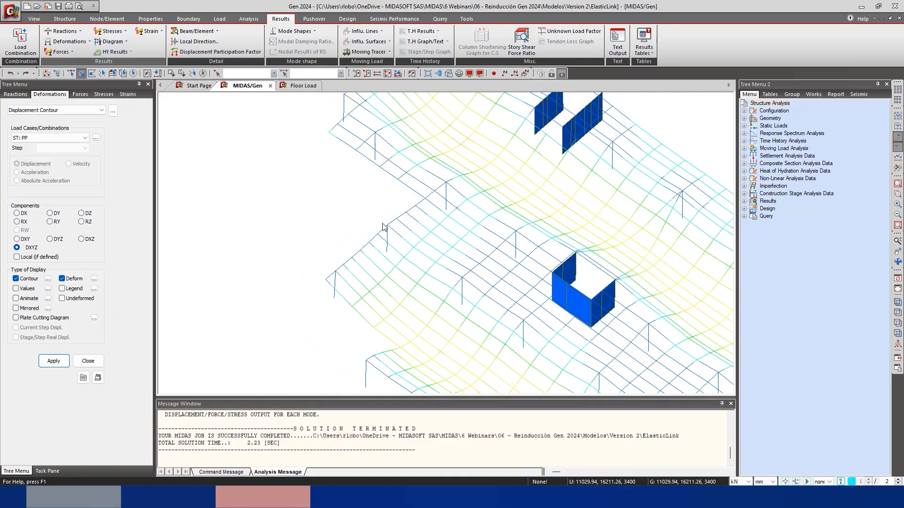
scroll(391, 227, down, 2)
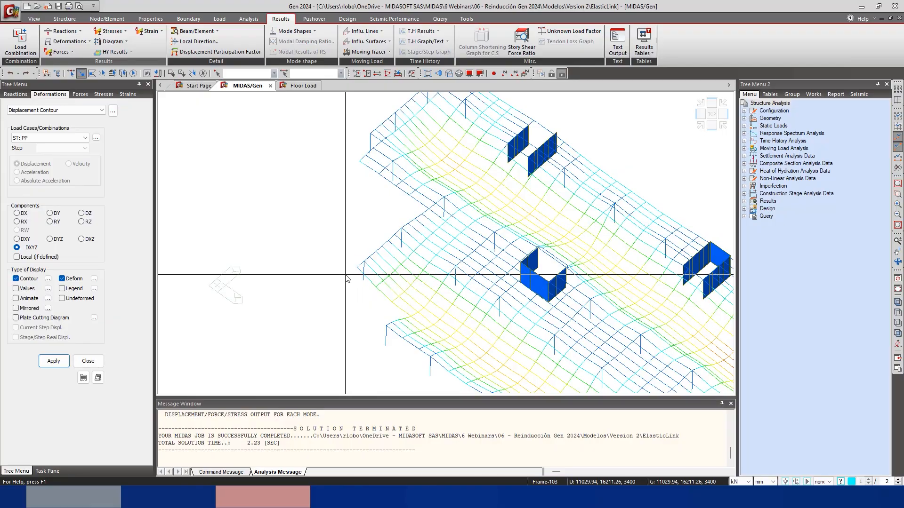
ctrl+middle_drag(389, 293, 441, 236)
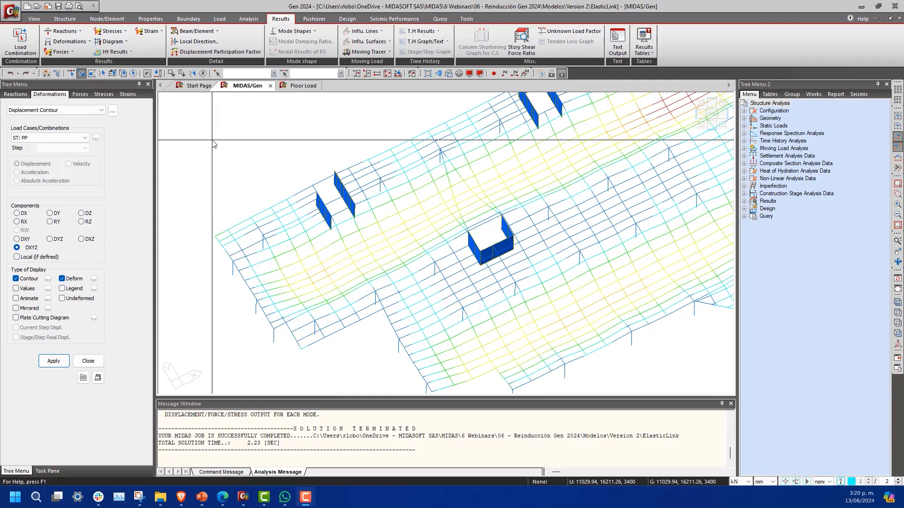
Return to preprocessing mode and locate the Panel Zone Effects option among the boundary tools
click(551, 73)
drag(211, 138, 313, 138)
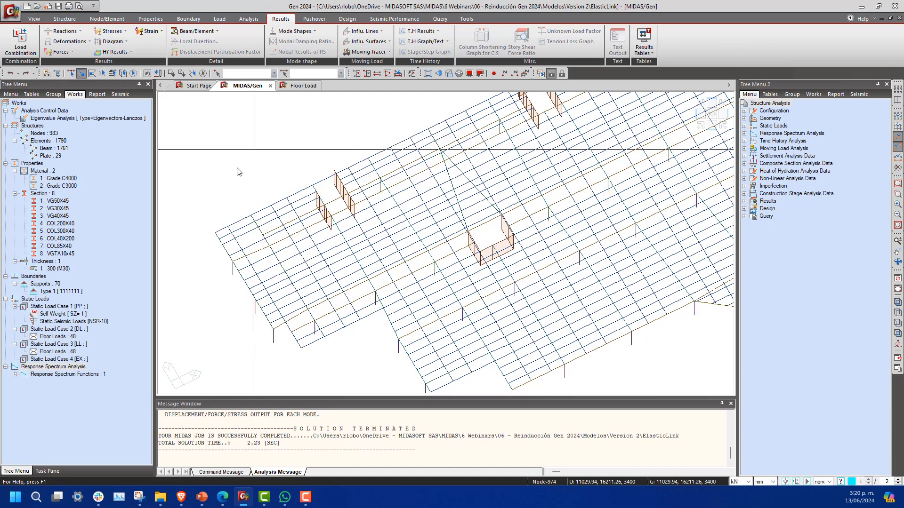
ctrl+middle_drag(313, 139, 257, 150)
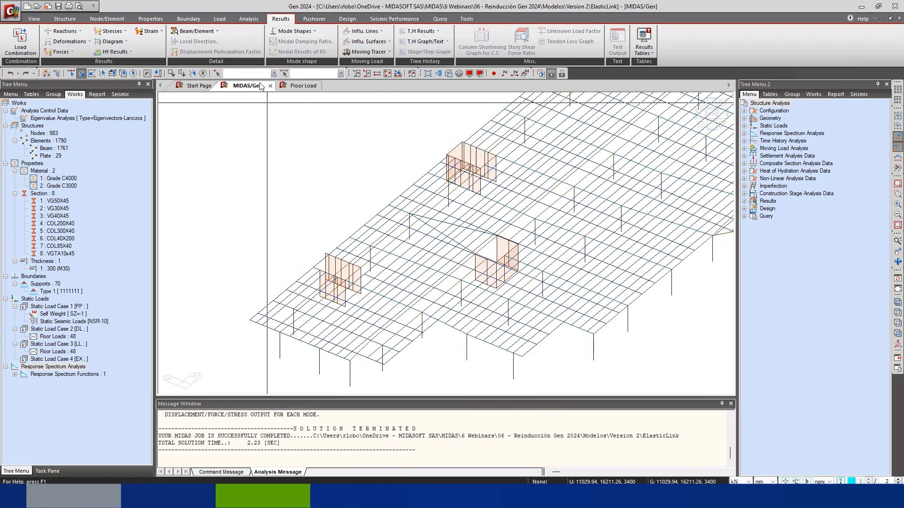
click(150, 19)
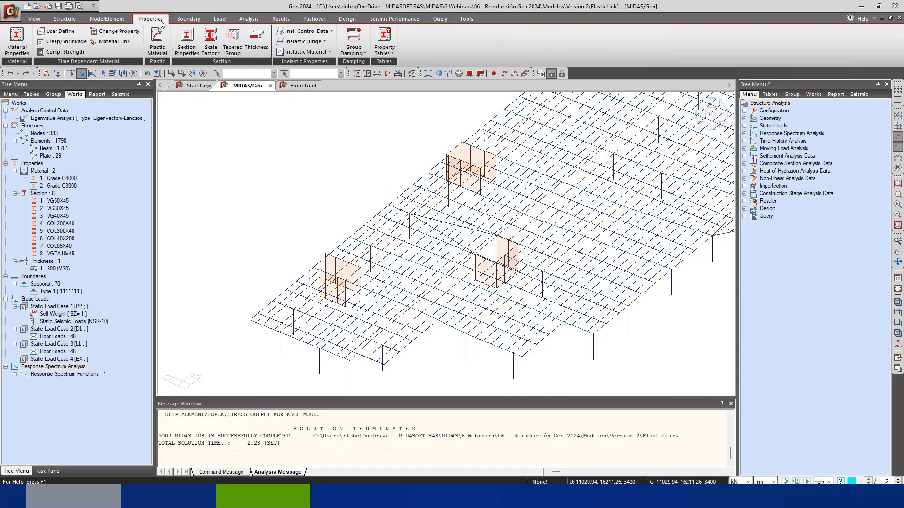
click(188, 19)
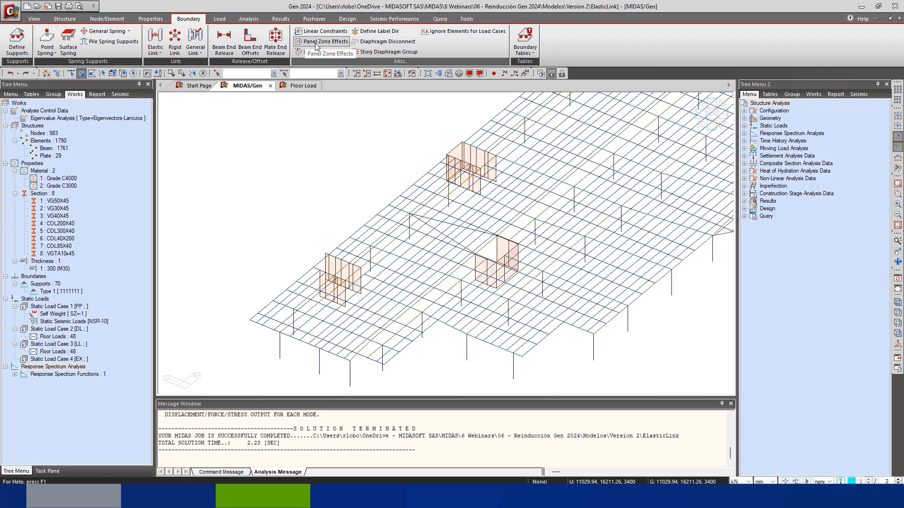
Switch to postprocessing mode, display the My beam diagrams for load case PP, and inspect the moments at a column
click(561, 73)
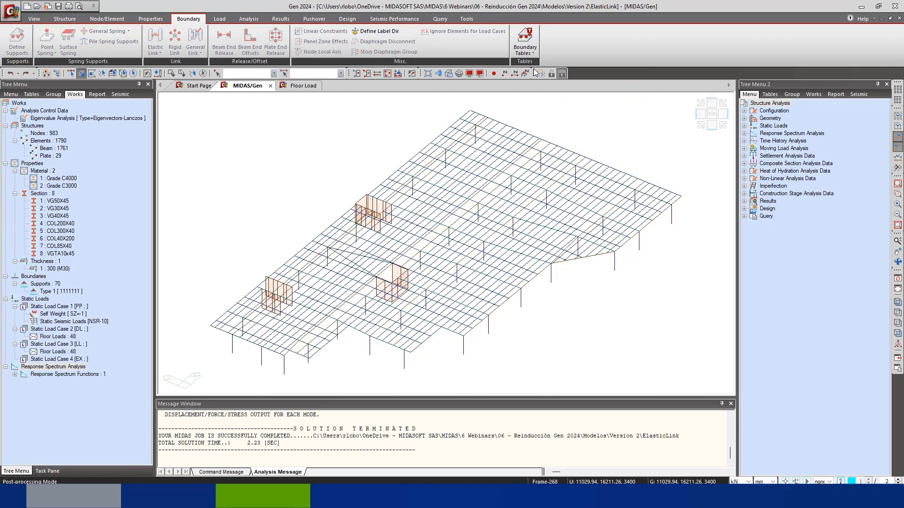
click(280, 21)
click(72, 53)
click(76, 85)
click(54, 405)
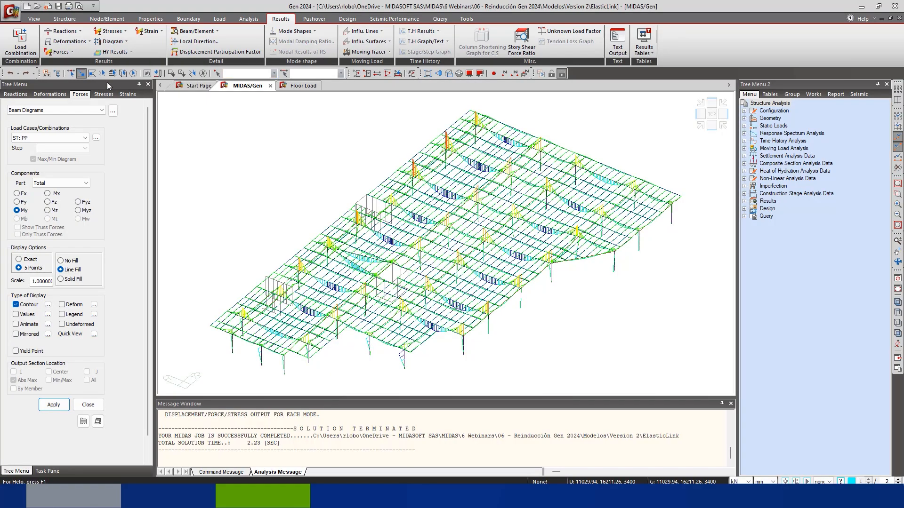
scroll(471, 256, up, 5)
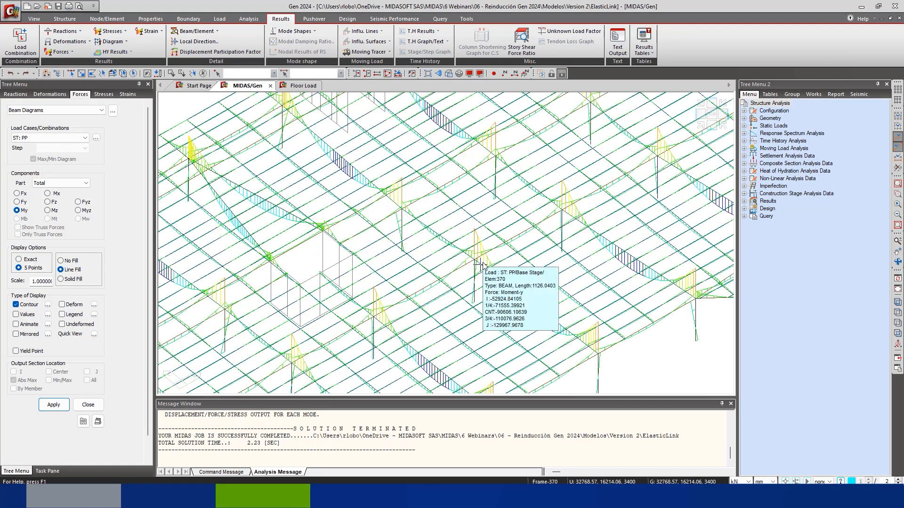
Inspect the column moment diagrams, return to preprocessing mode, and examine a beam-to-column joint with solid sections shown
scroll(480, 267, up, 2)
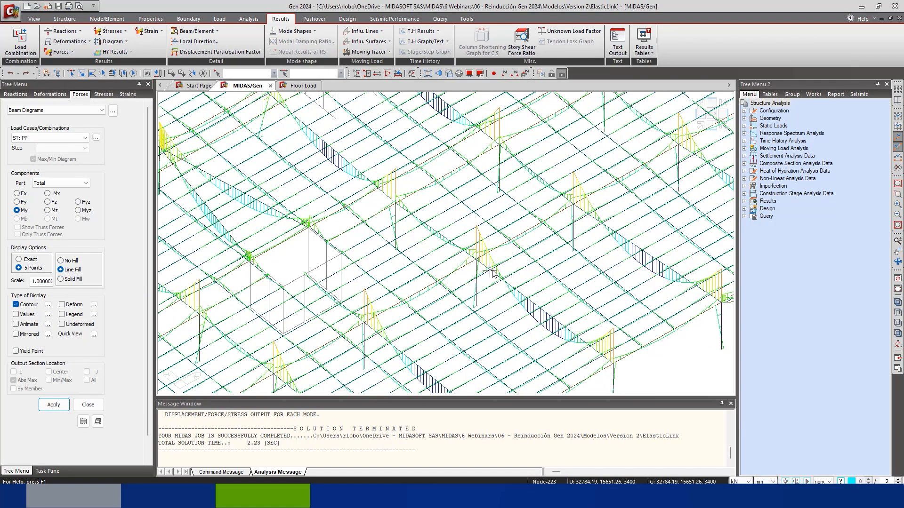
middle_drag(674, 168, 513, 235)
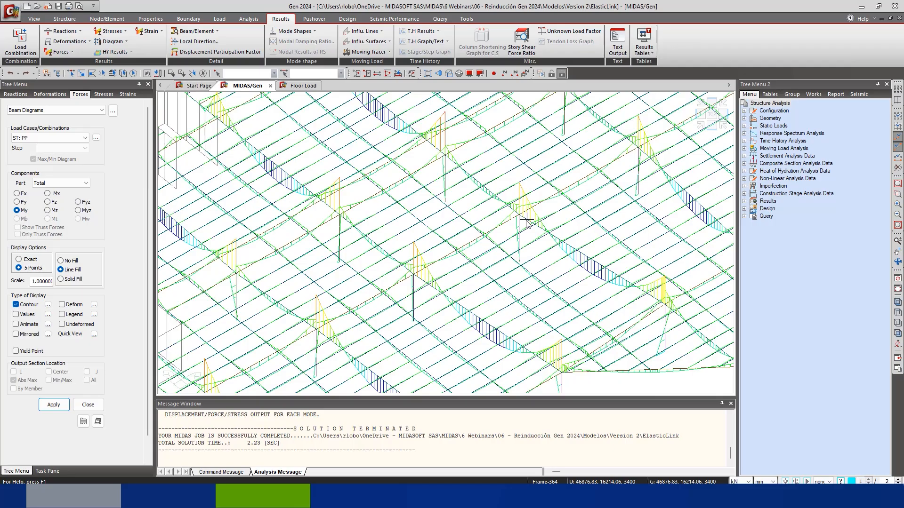
click(552, 75)
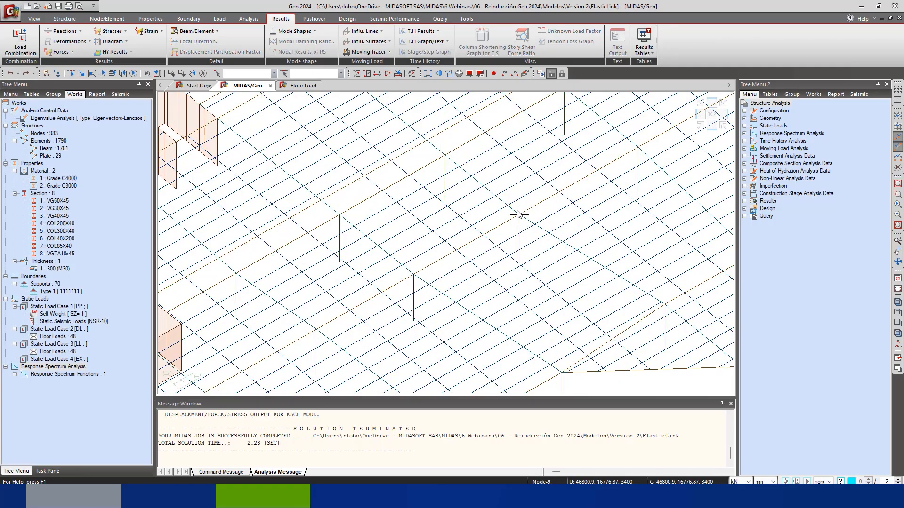
key(ctrl+h)
scroll(517, 231, up, 4)
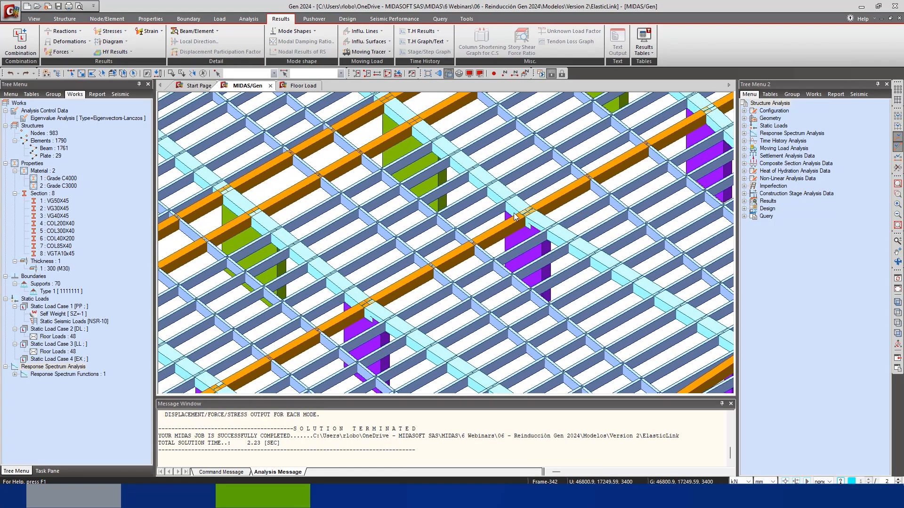
scroll(560, 213, up, 2)
scroll(560, 212, up, 1)
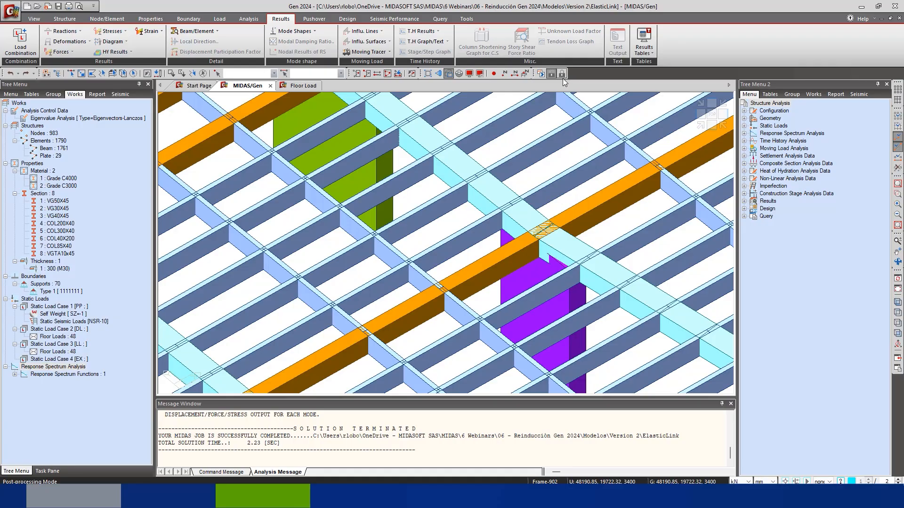
Enable automatic calculation of panel zone offset distances with offset factor 1 and output position Panel Zone, accepting deletion of the analysis results
click(188, 19)
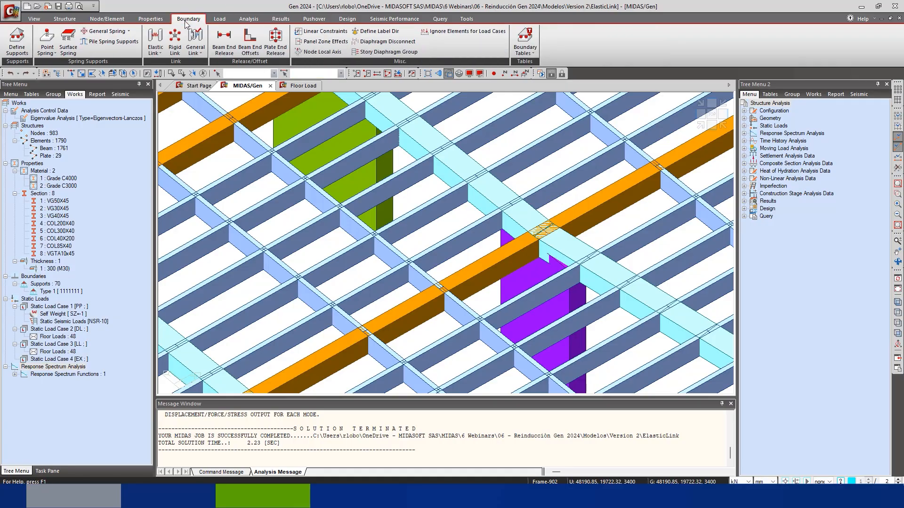
click(324, 41)
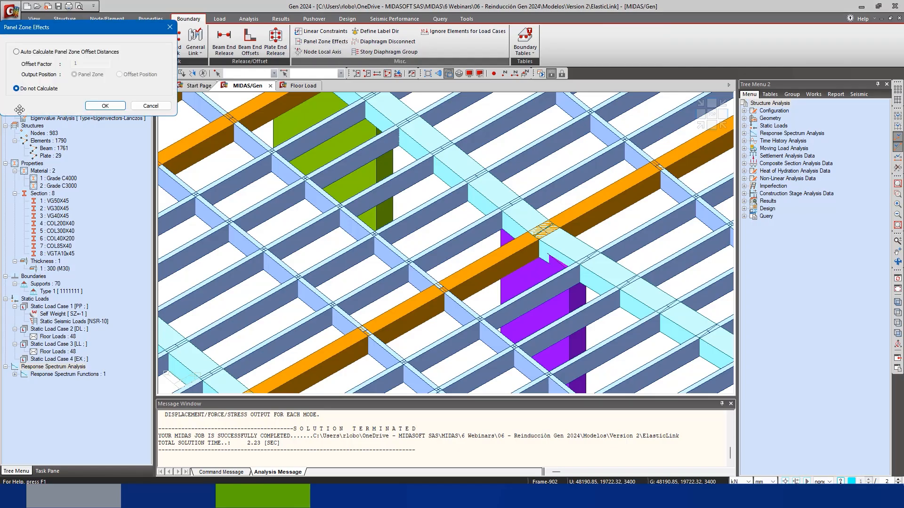
click(17, 52)
click(104, 106)
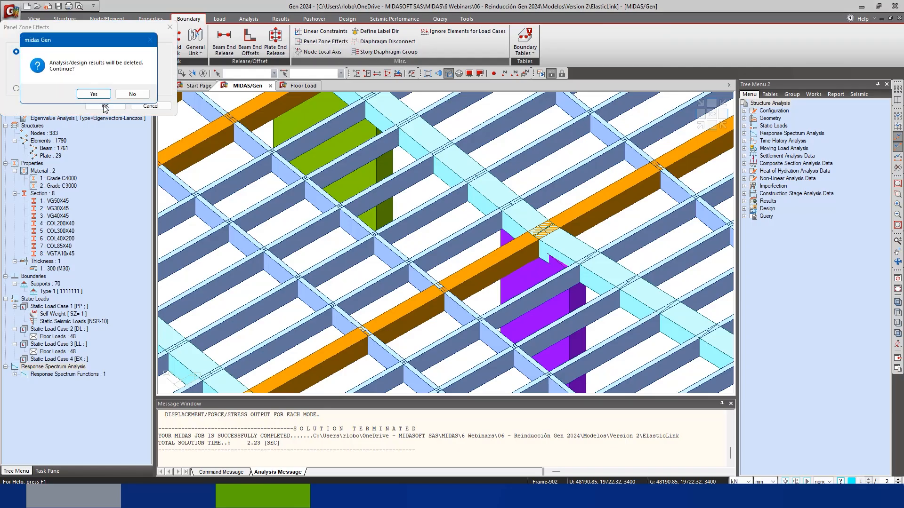
click(92, 96)
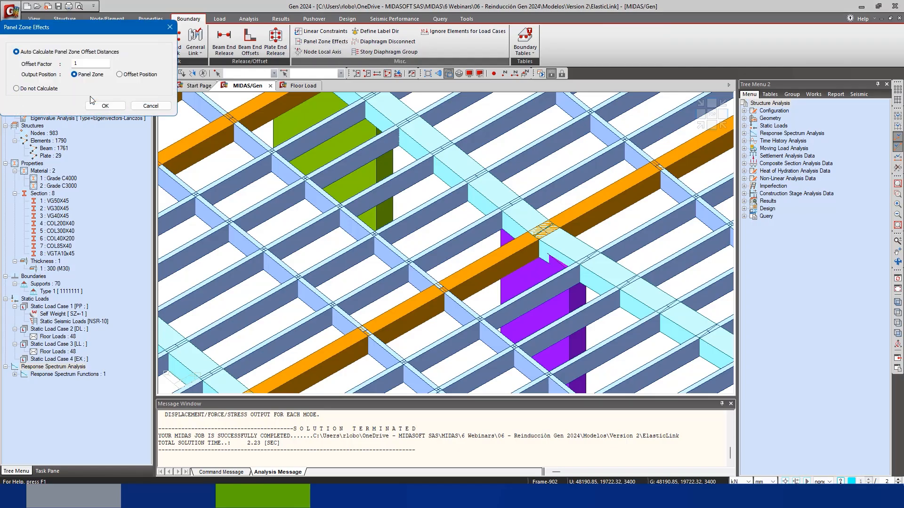
click(113, 106)
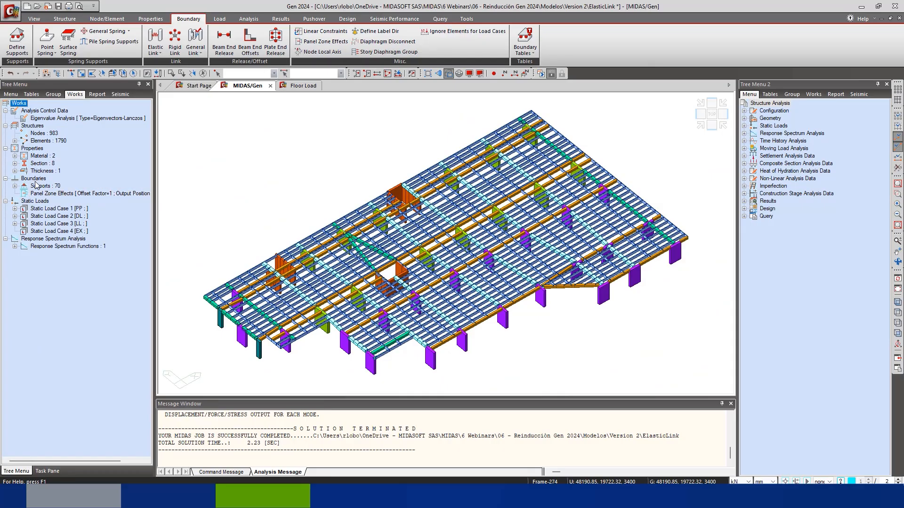
Rerun the analysis with panel zone effects and display the My beam diagrams for load case PP
click(540, 74)
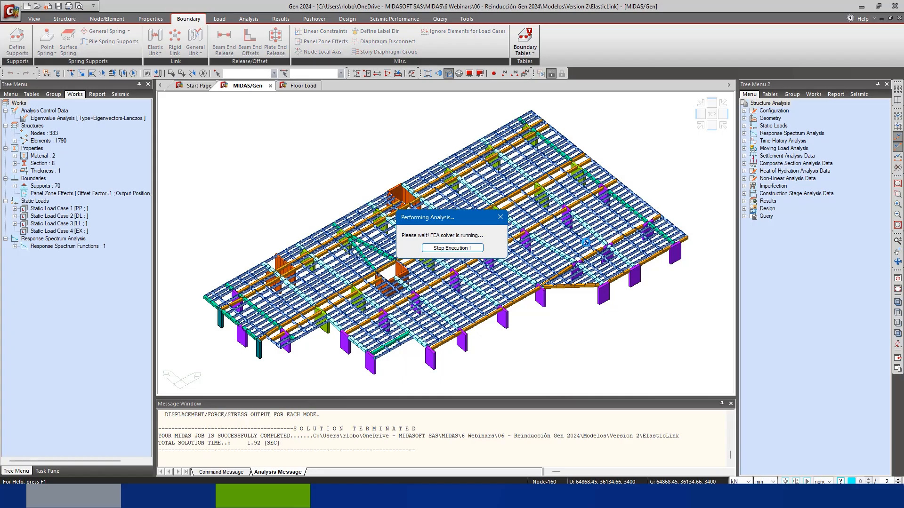
scroll(415, 282, up, 6)
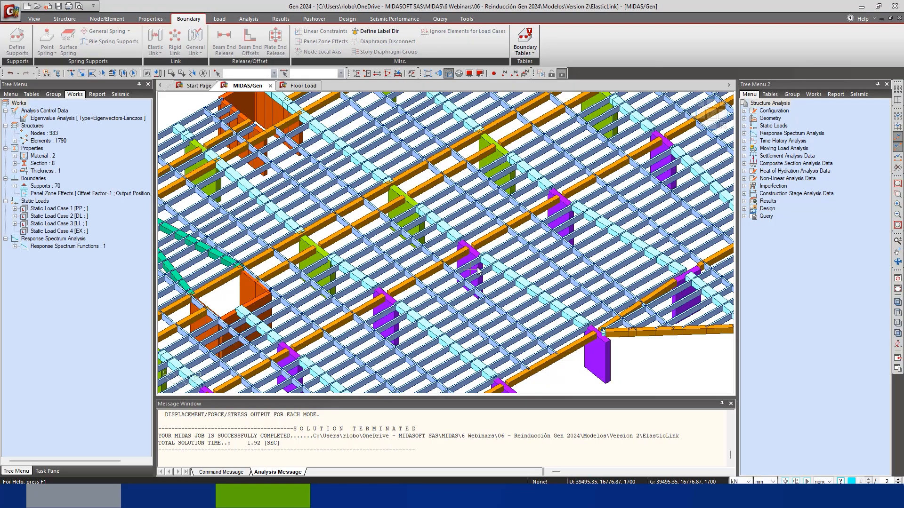
click(220, 20)
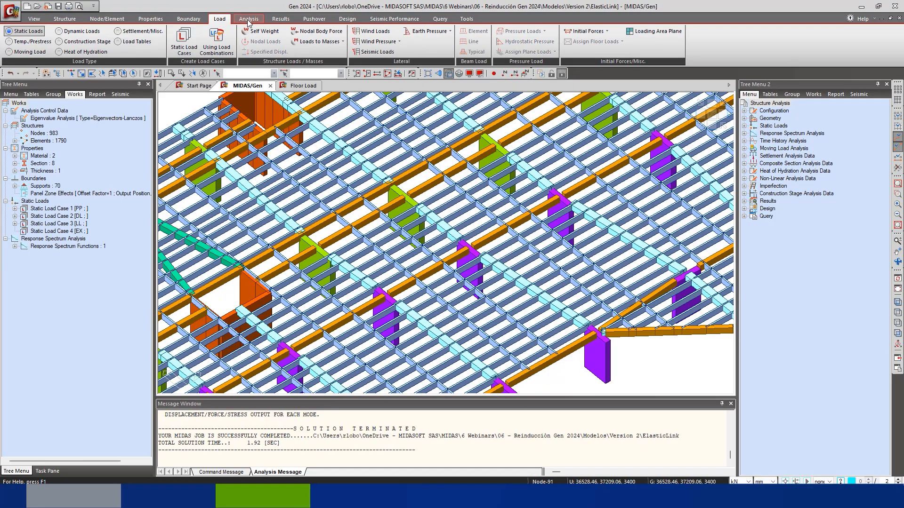
click(280, 19)
click(77, 43)
click(77, 43)
click(73, 53)
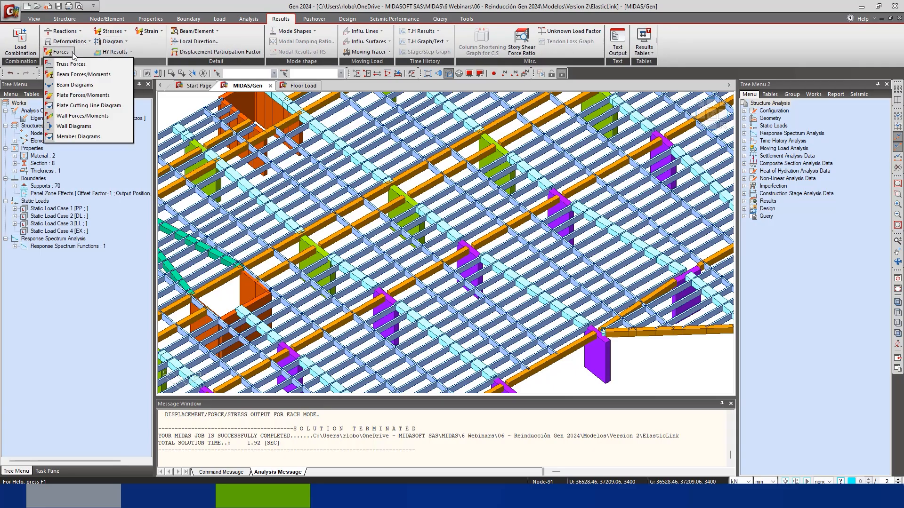
click(75, 84)
click(53, 405)
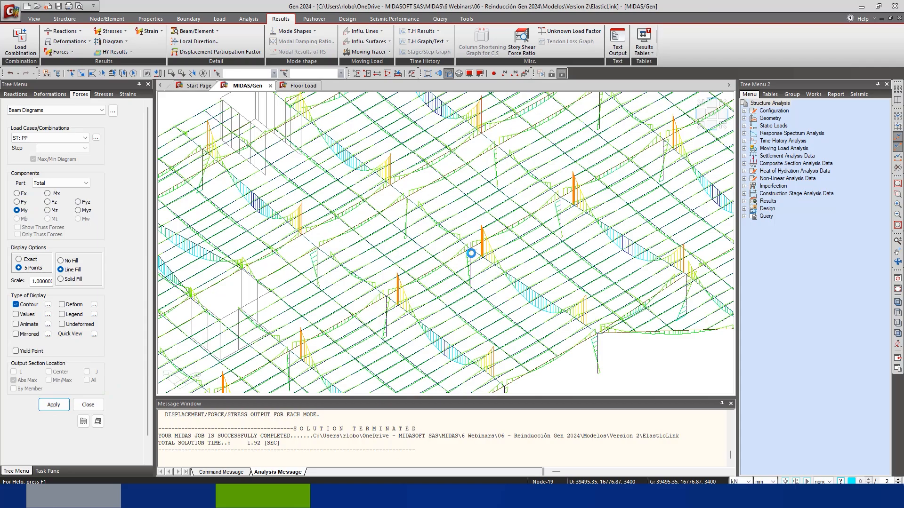
Examine the My diagrams around the columns and the solid preprocessing view of the joint where two inclined beams meet a column
scroll(487, 264, up, 5)
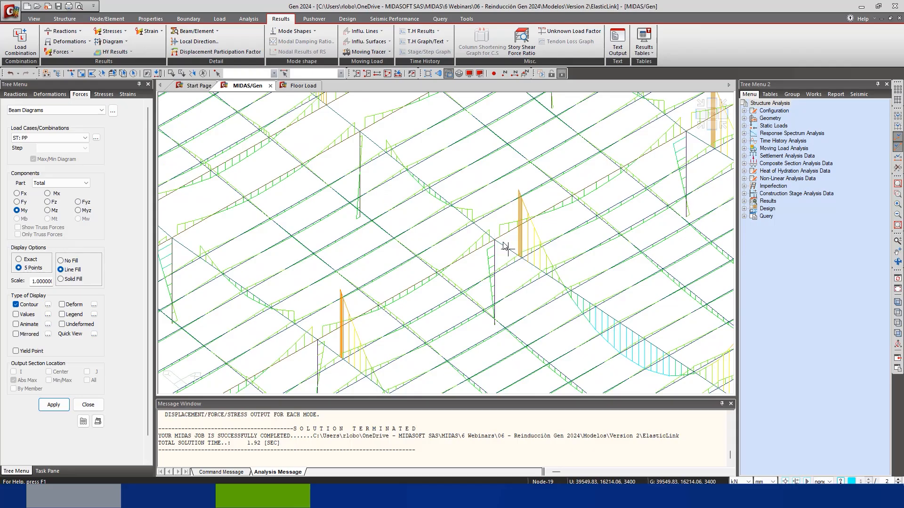
scroll(508, 250, down, 4)
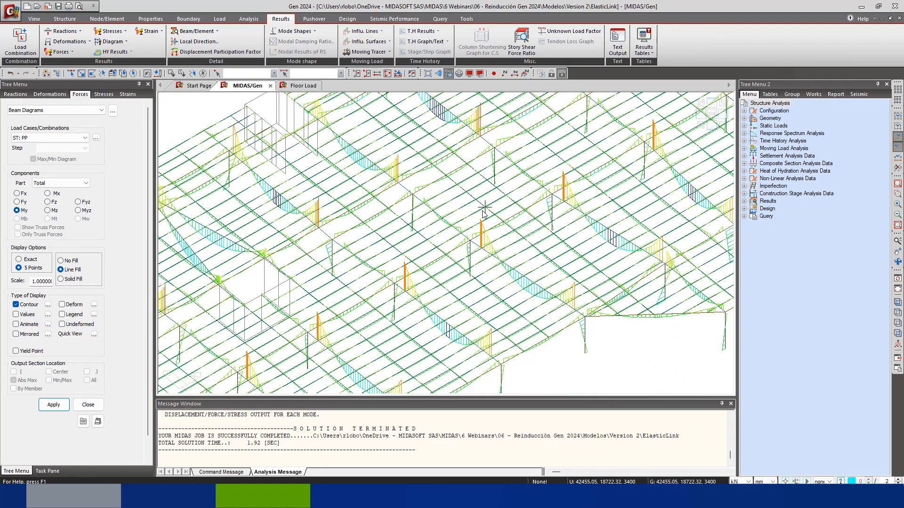
scroll(414, 247, up, 4)
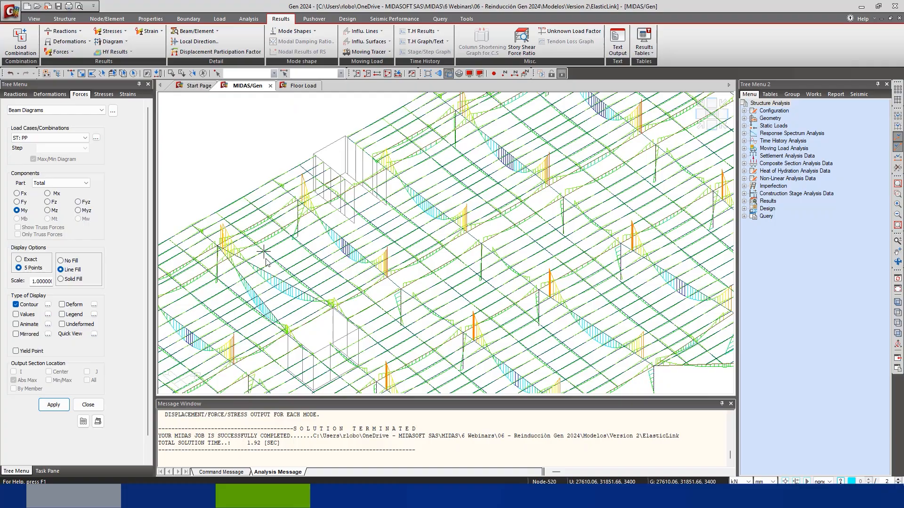
scroll(358, 279, up, 5)
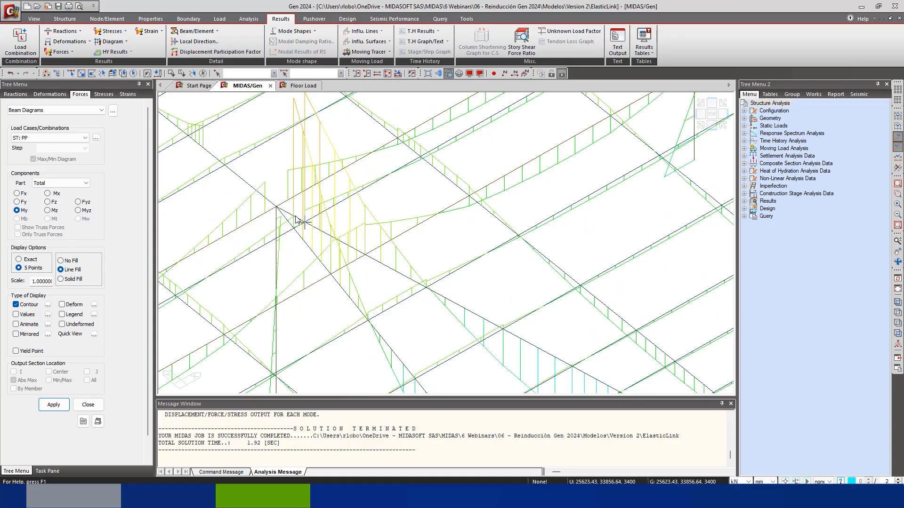
ctrl+middle_drag(296, 226, 318, 226)
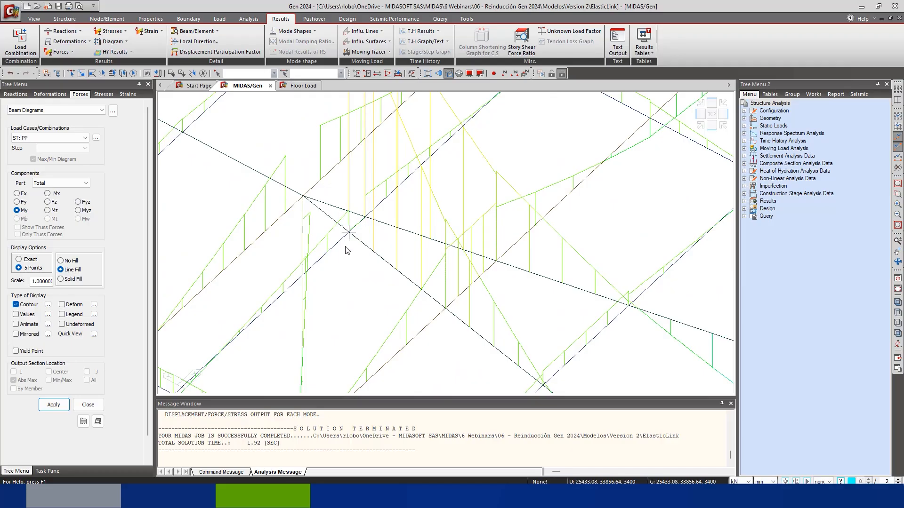
click(551, 73)
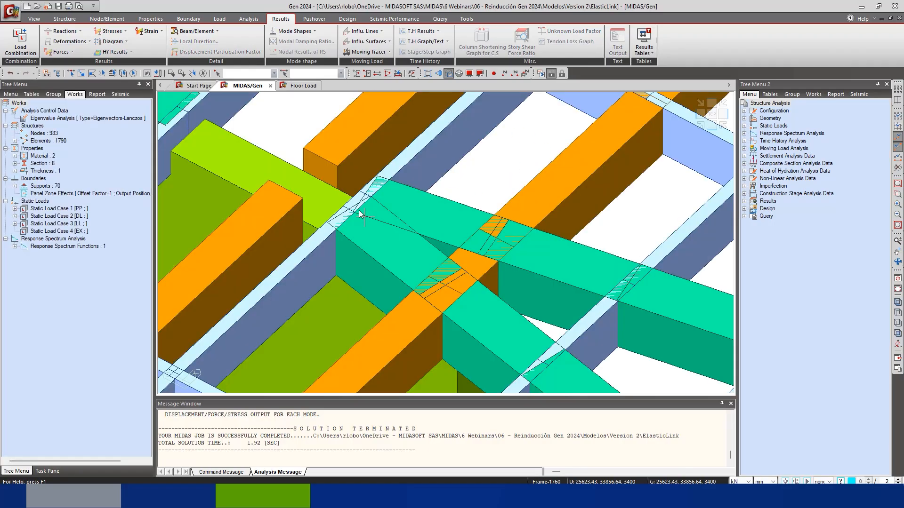
scroll(318, 251, down, 3)
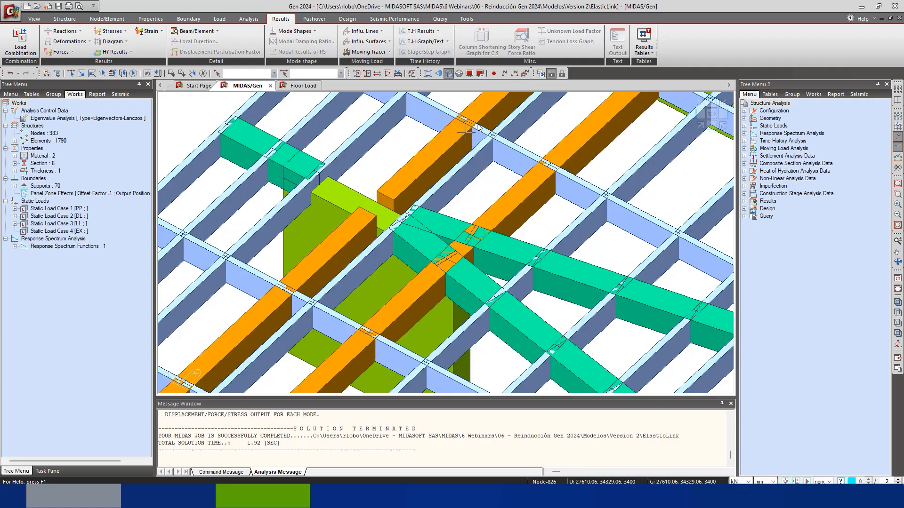
Locate the column joint with the two inclined beams in preprocessing mode and show the model as wireframe
click(561, 74)
click(452, 267)
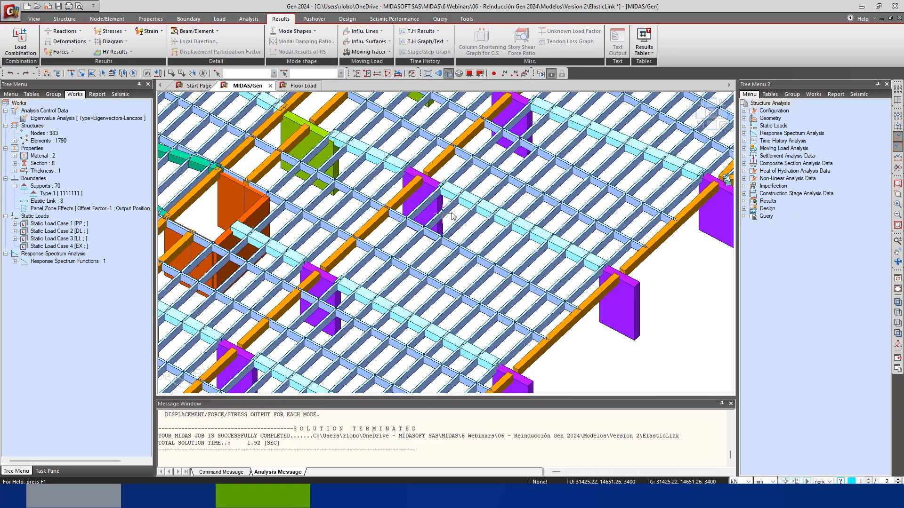
middle_drag(451, 216, 502, 274)
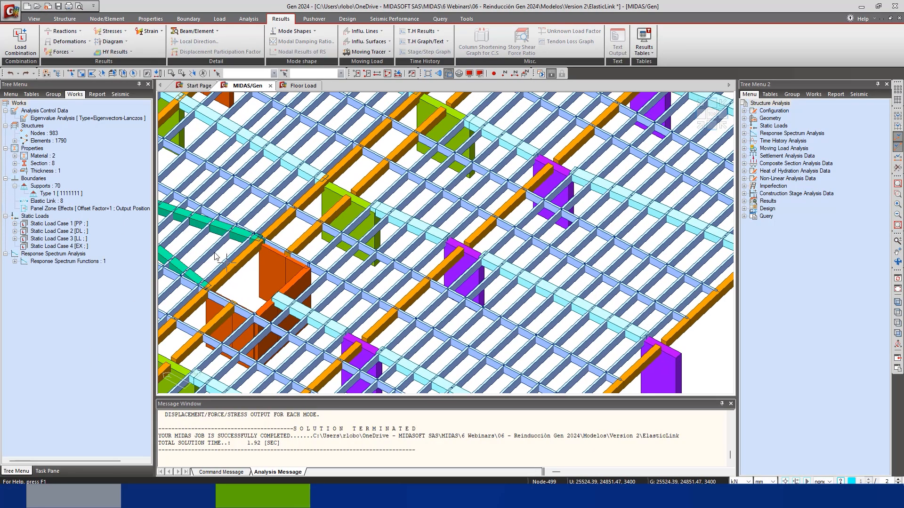
middle_drag(181, 127, 370, 163)
click(188, 19)
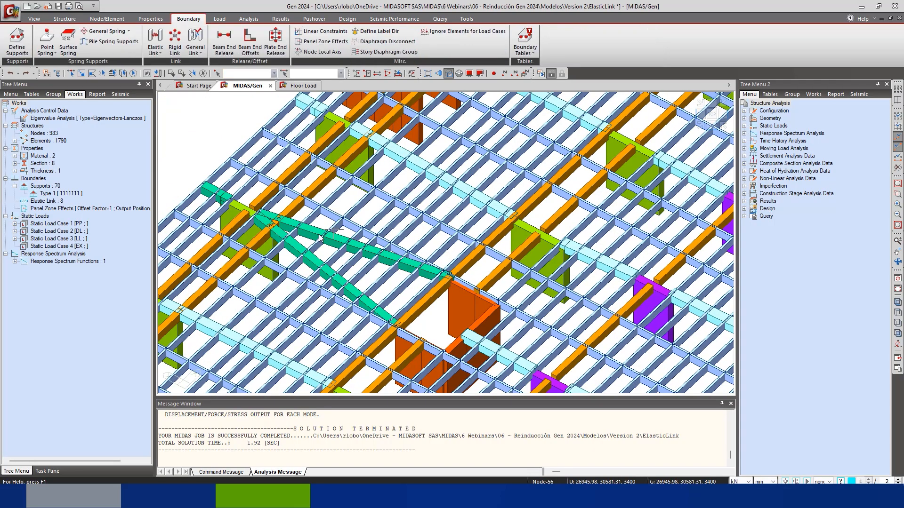
scroll(305, 219, up, 4)
scroll(305, 219, up, 1)
middle_drag(278, 237, 389, 239)
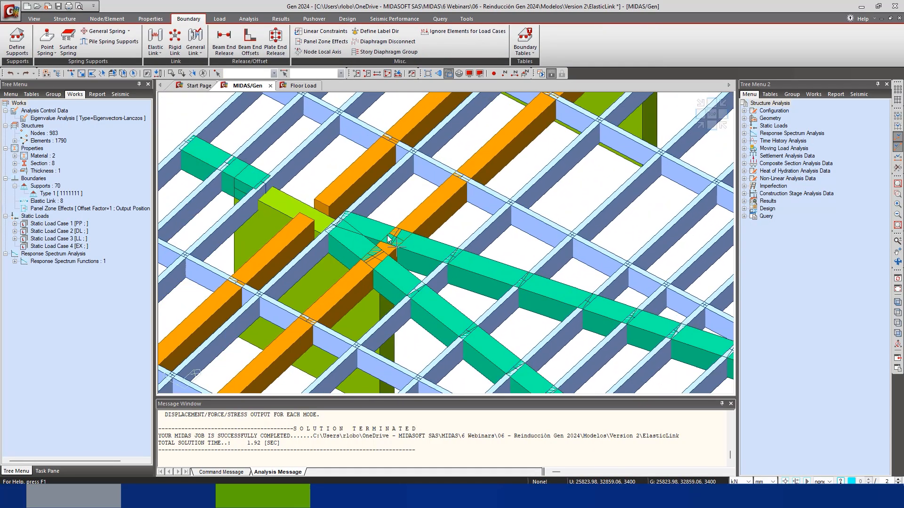
key(ctrl+h)
scroll(312, 223, up, 3)
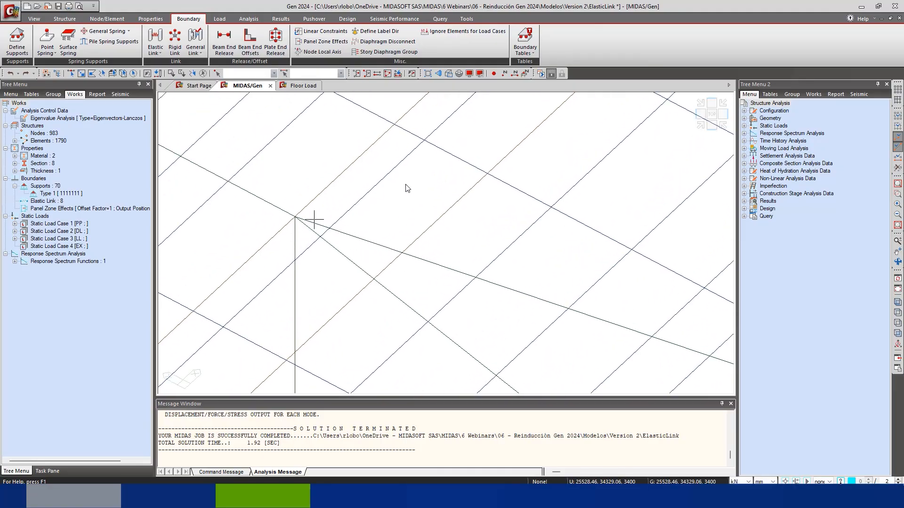
Create four Rigid elastic links from the column-top node to the two nearest nodes on each inclined beam
click(155, 37)
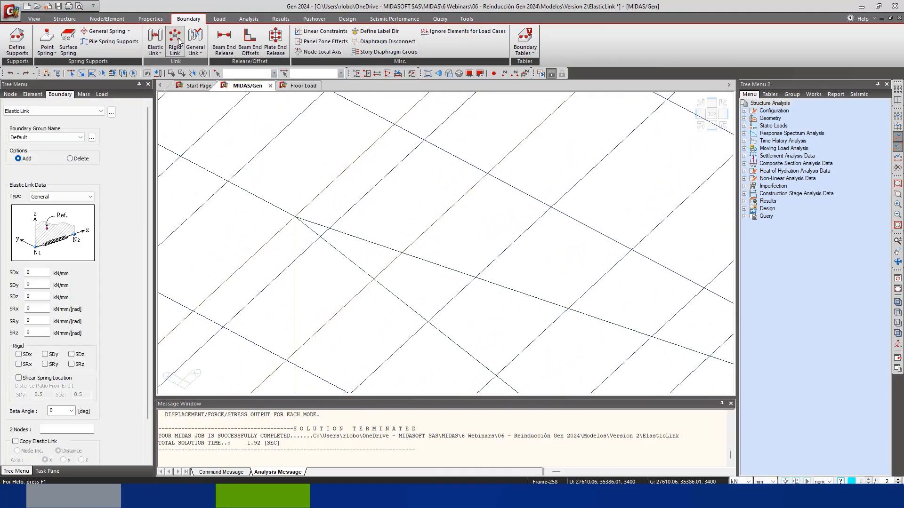
click(65, 197)
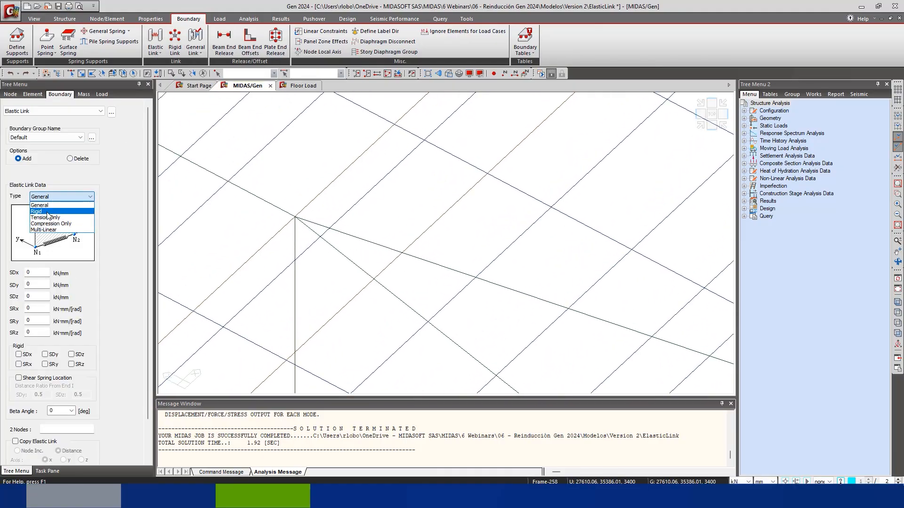
click(50, 210)
click(68, 428)
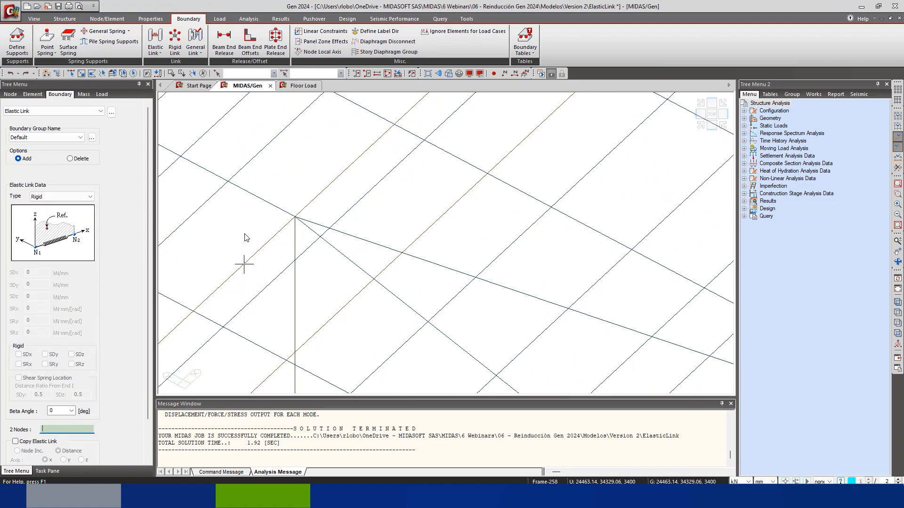
click(295, 217)
click(320, 237)
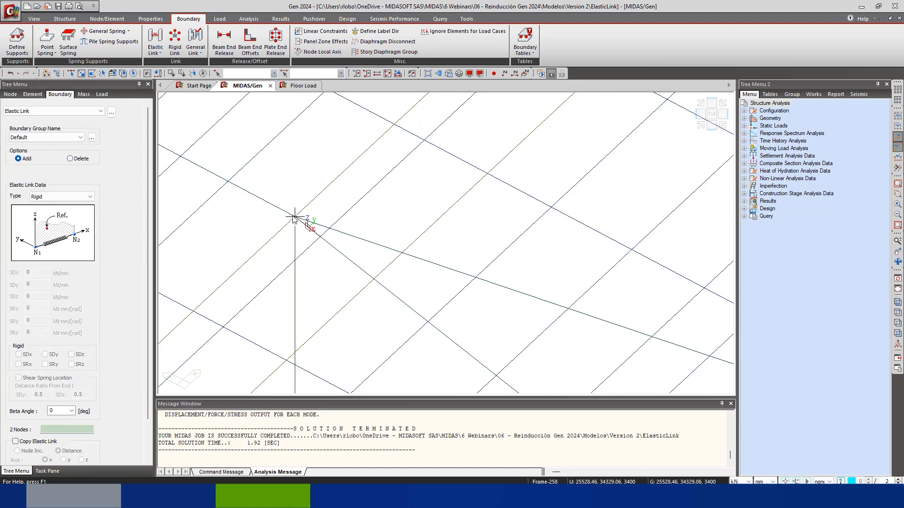
click(329, 228)
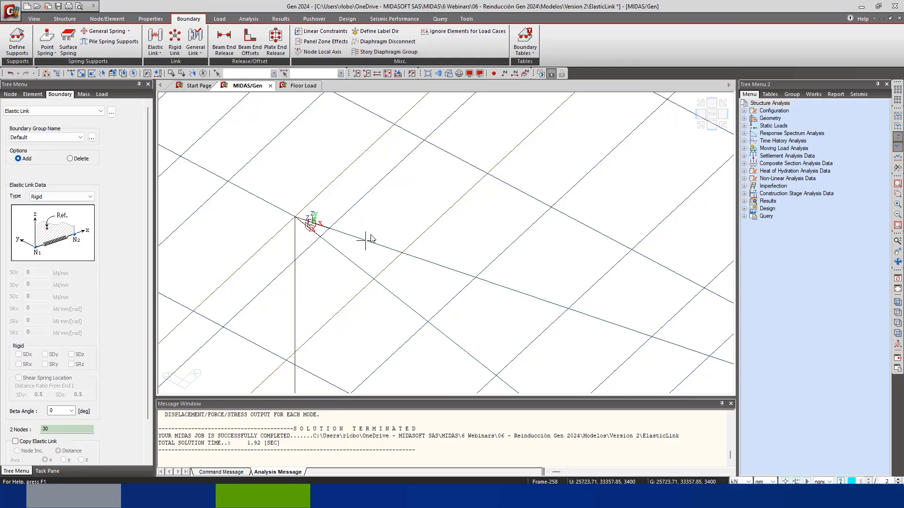
click(402, 253)
click(296, 217)
click(374, 279)
Rerun the analysis with the added rigid links and display the My beam diagrams for PP around the inclined beams
click(541, 74)
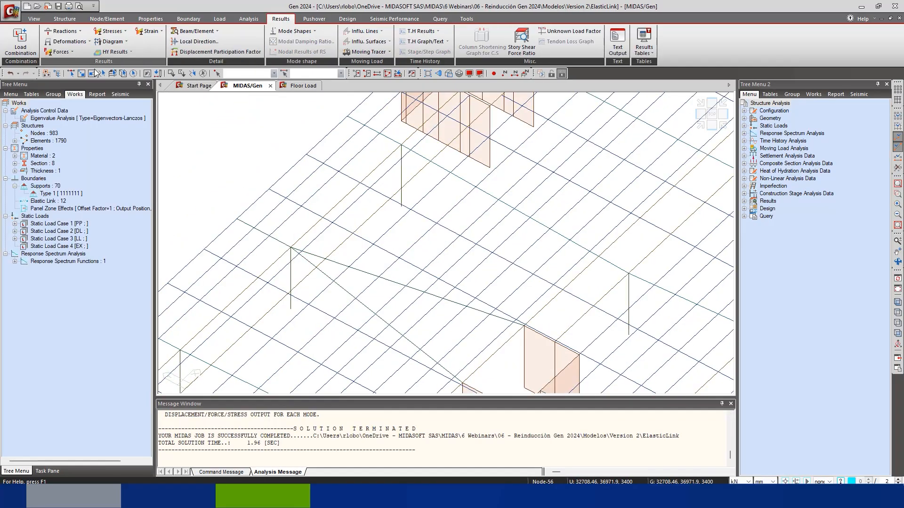
click(67, 52)
click(78, 85)
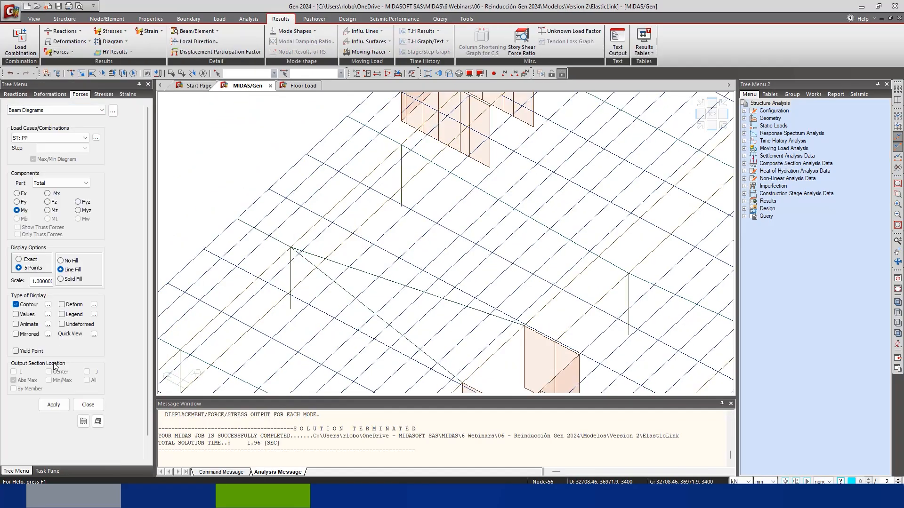
click(53, 404)
scroll(426, 218, up, 5)
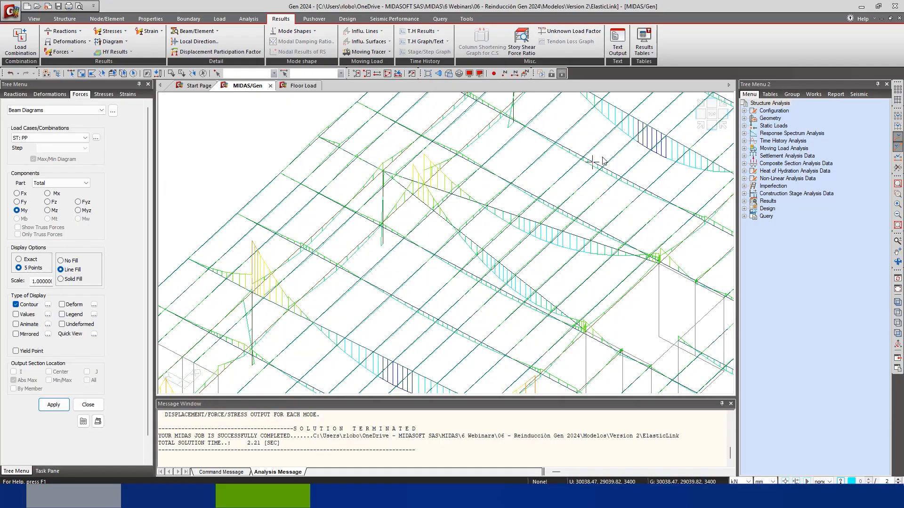
Inspect the My diagrams at the neighbouring interior columns and return the model to preprocessing mode
middle_drag(604, 162, 168, 205)
middle_drag(542, 207, 335, 217)
middle_drag(468, 205, 415, 221)
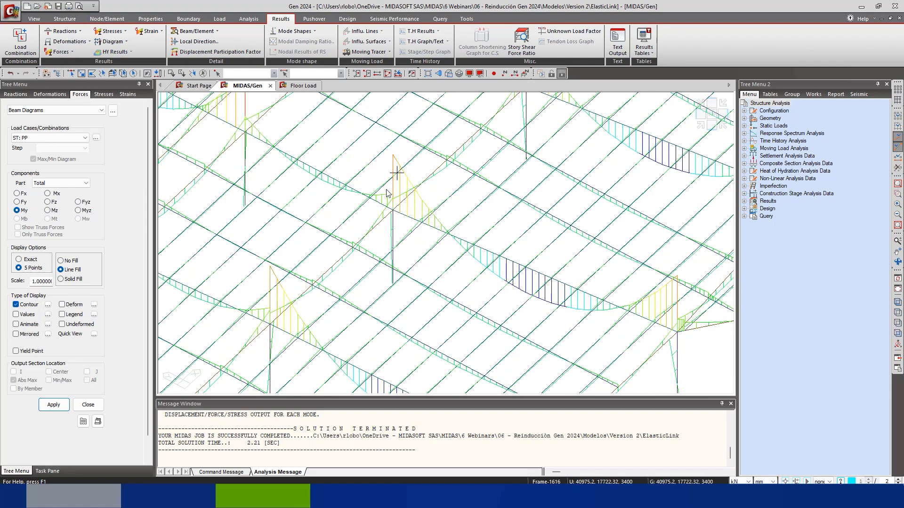
scroll(386, 192, up, 2)
middle_drag(397, 193, 478, 273)
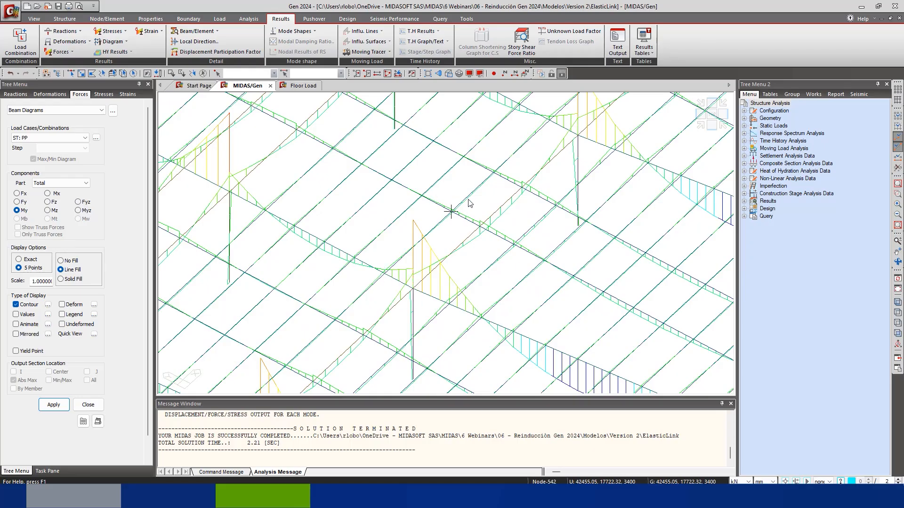
click(550, 74)
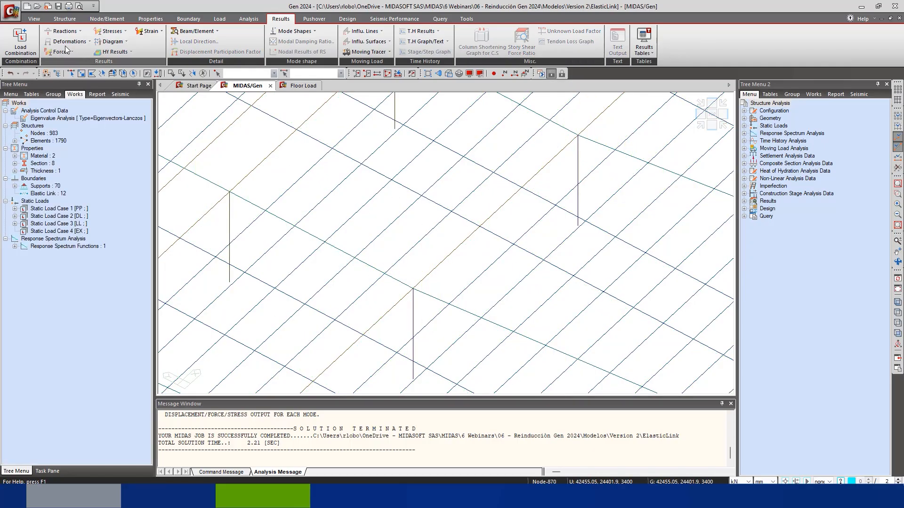
Create Rigid elastic links from the first interior column-top node to the adjacent beam node on each side, accepting deletion of the analysis results
click(188, 19)
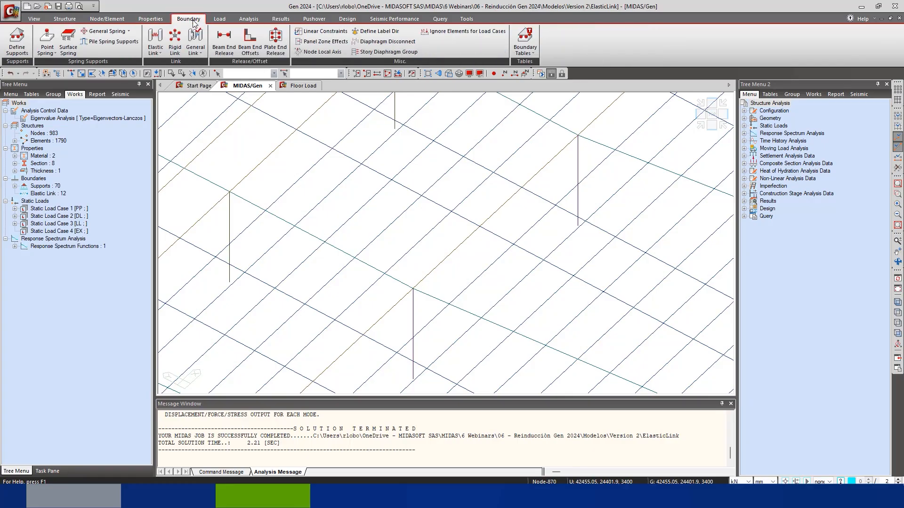
click(155, 40)
click(46, 197)
click(54, 214)
click(72, 430)
click(412, 288)
click(384, 273)
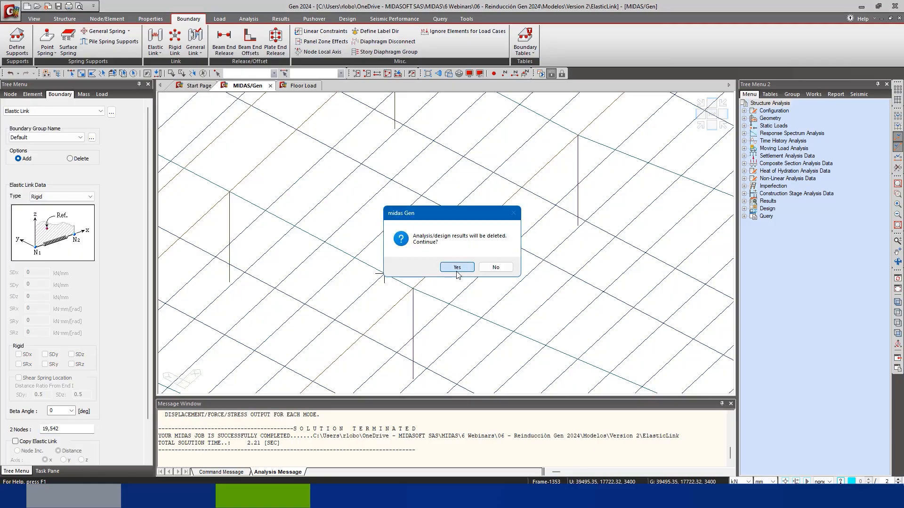
click(460, 268)
click(413, 288)
click(448, 304)
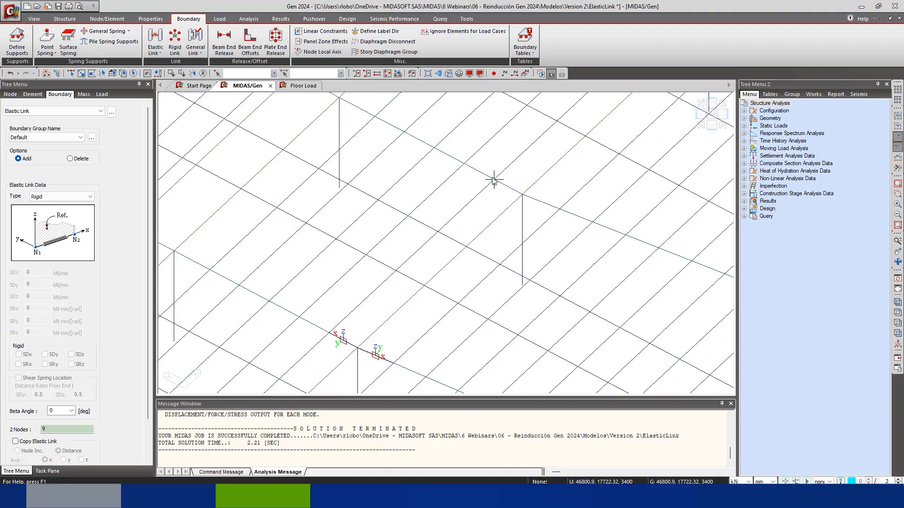
Add the same pair of Rigid elastic links at three more interior column tops along the row
click(542, 201)
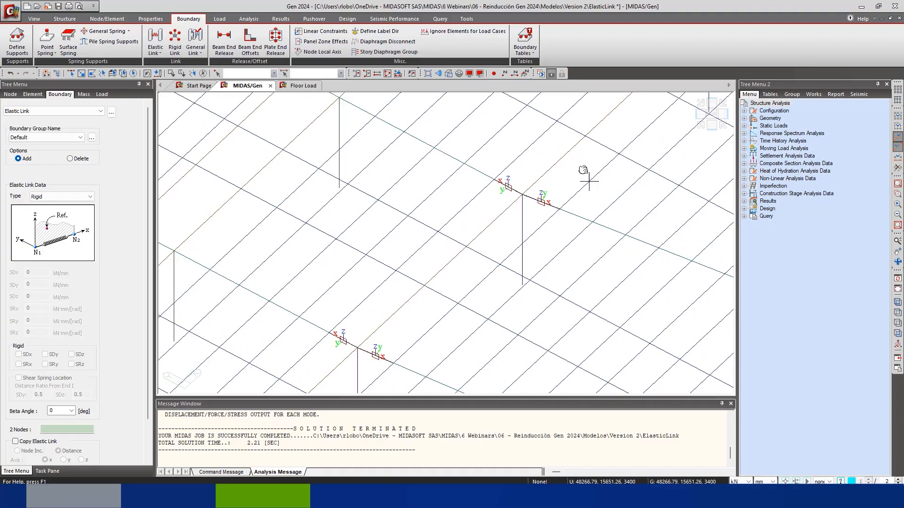
middle_drag(582, 170, 494, 246)
click(562, 144)
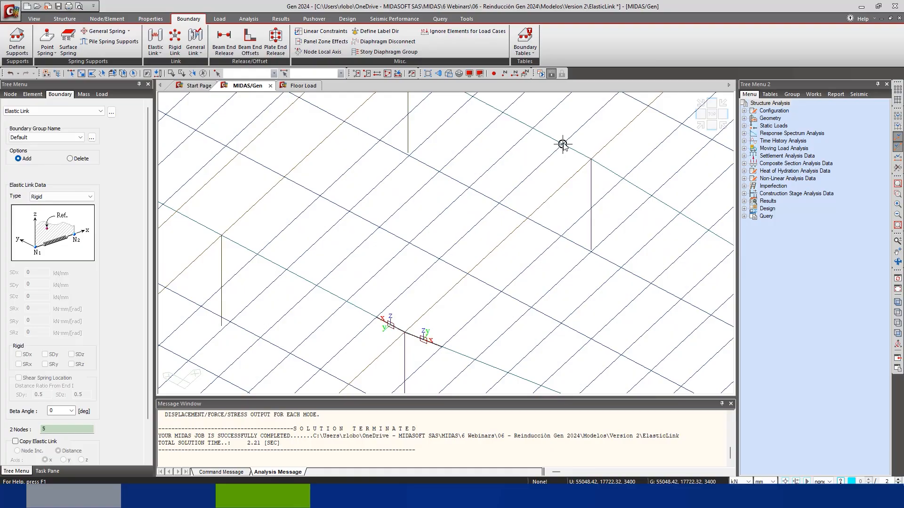
click(623, 180)
middle_drag(504, 265, 641, 88)
scroll(470, 210, down, 6)
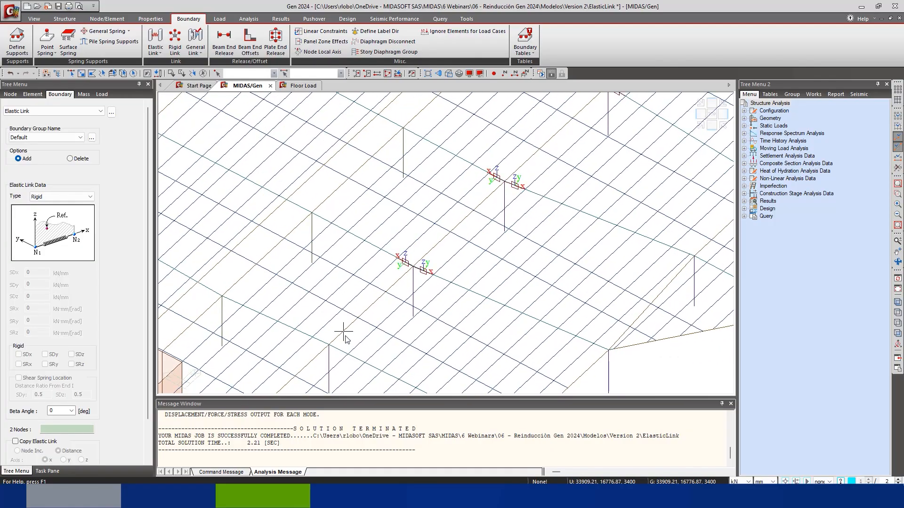
click(329, 346)
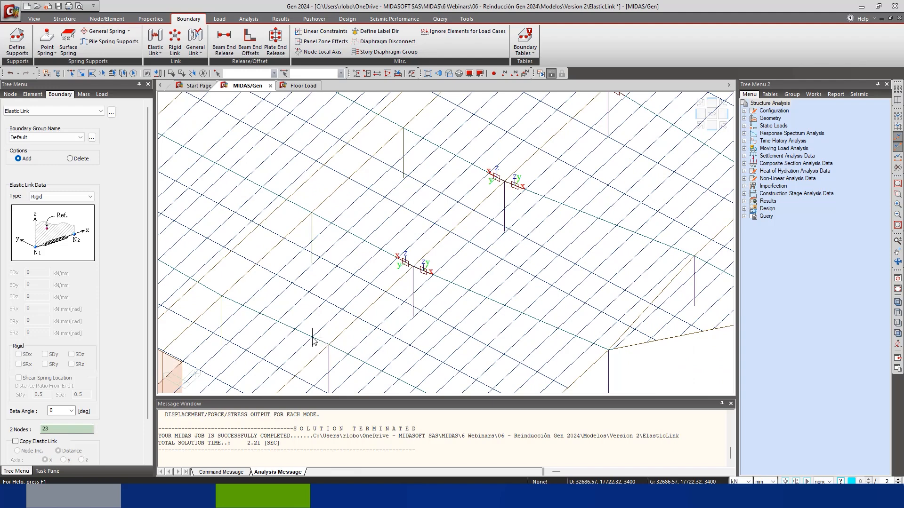
click(339, 348)
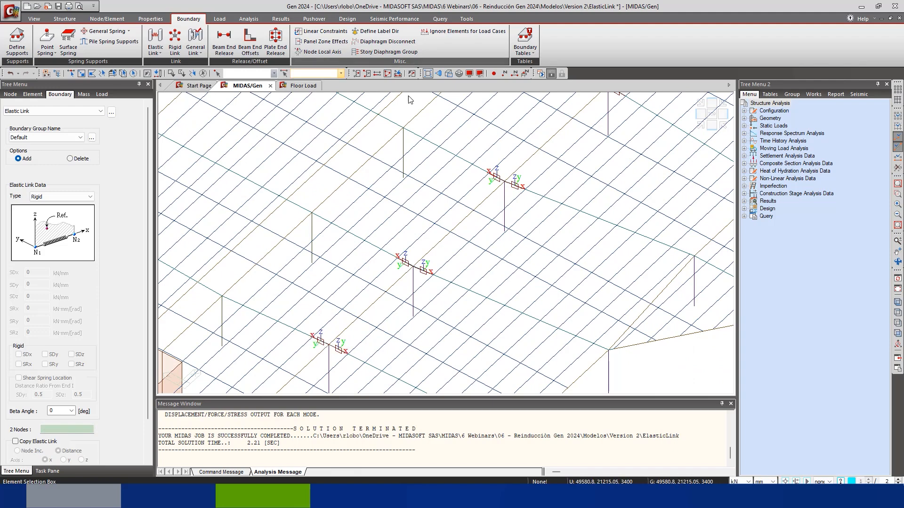
Rerun the analysis and display the My beam diagrams for PP around the newly linked columns
click(541, 74)
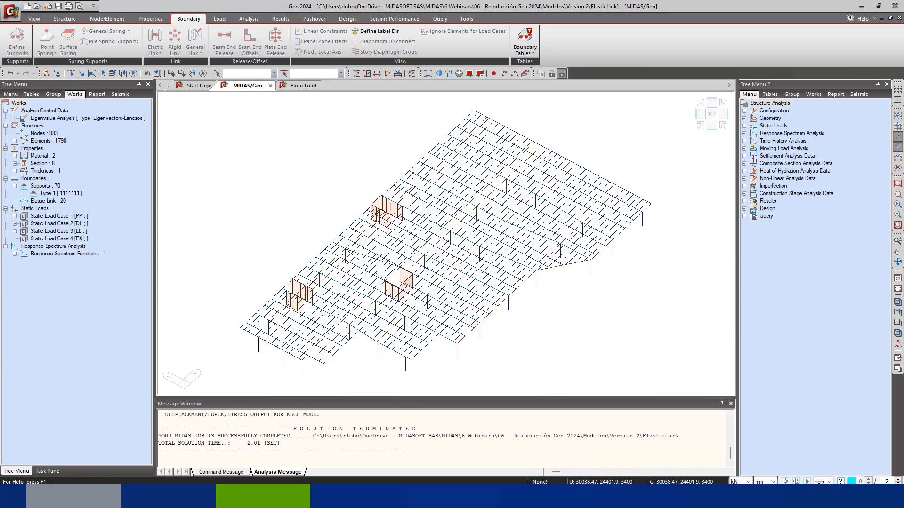
scroll(448, 303, up, 2)
scroll(447, 303, up, 1)
click(277, 18)
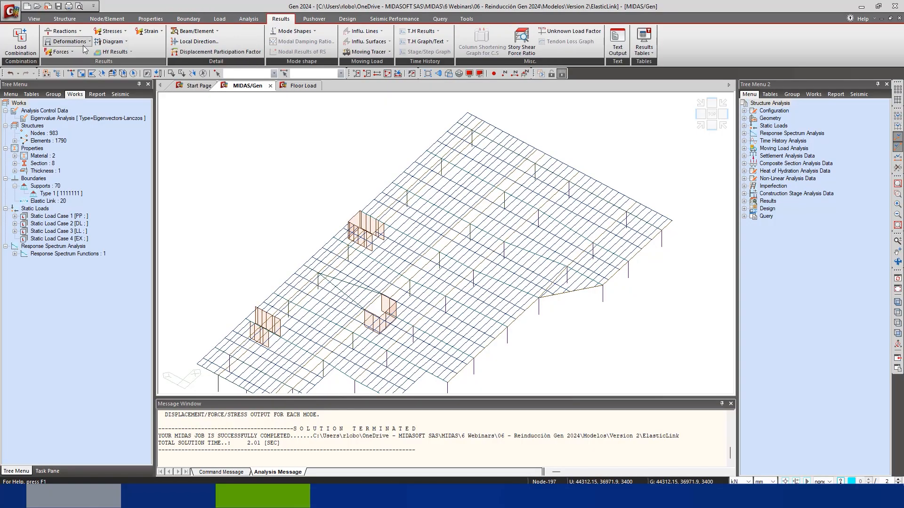
click(59, 52)
click(61, 85)
click(53, 405)
scroll(572, 233, up, 3)
scroll(572, 233, up, 4)
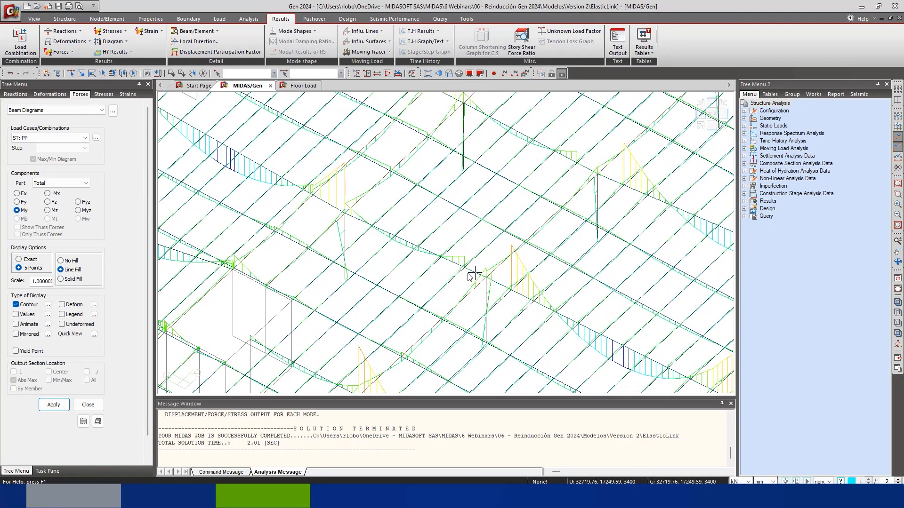
scroll(461, 268, up, 2)
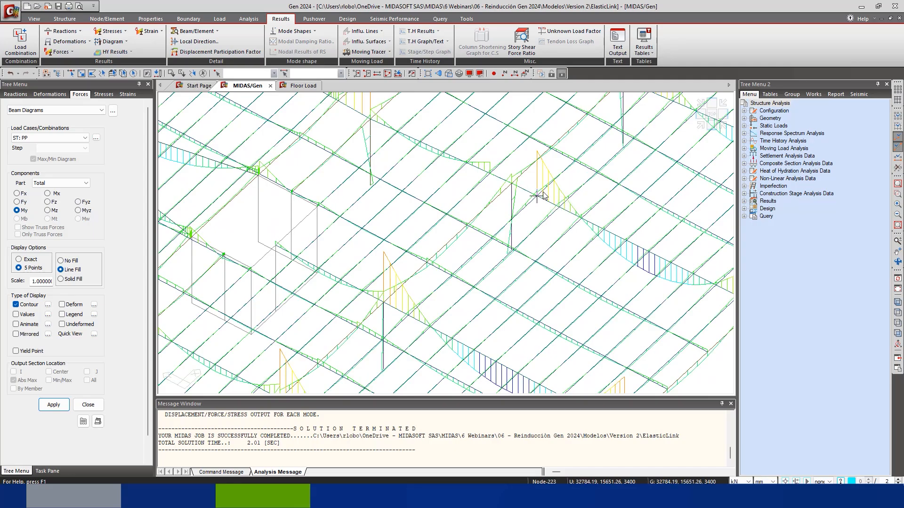
middle_drag(529, 166, 515, 172)
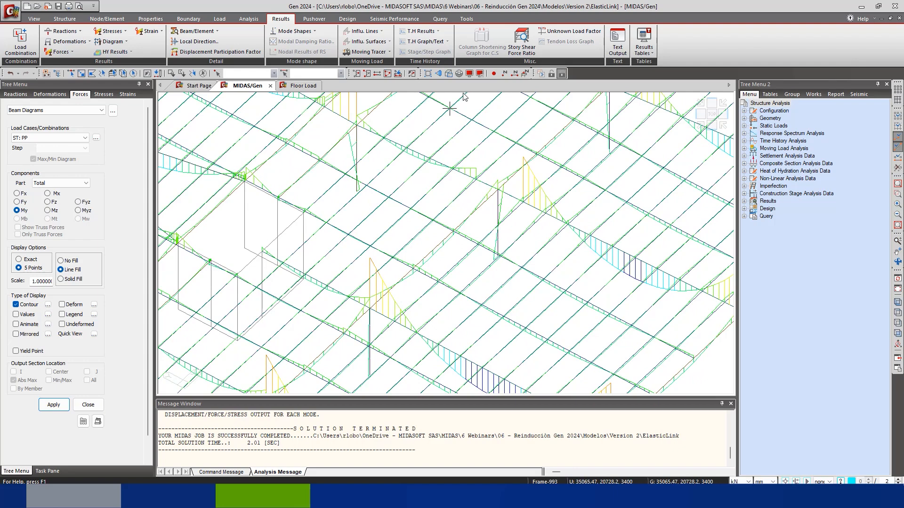
Return to preprocessing mode and set up Beam End Offsets with the Element (SYMMETRY) type
click(551, 72)
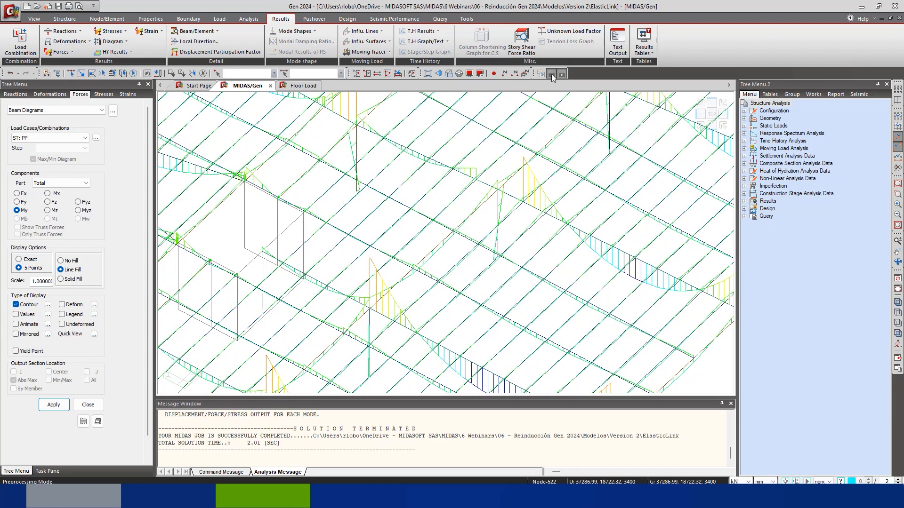
click(188, 19)
click(251, 52)
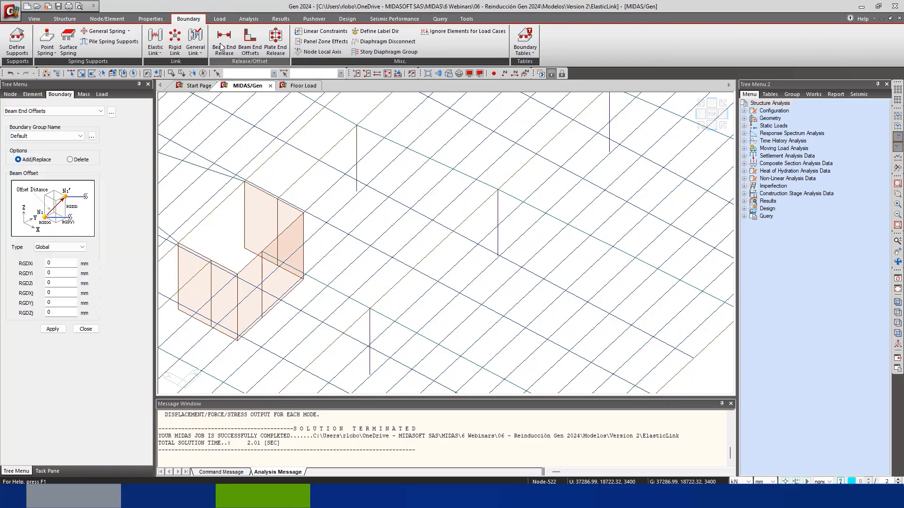
click(60, 246)
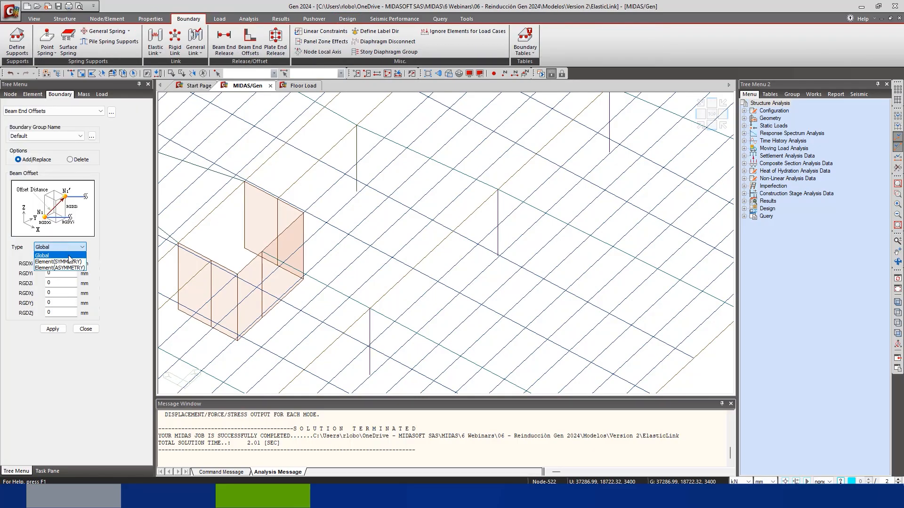
click(78, 264)
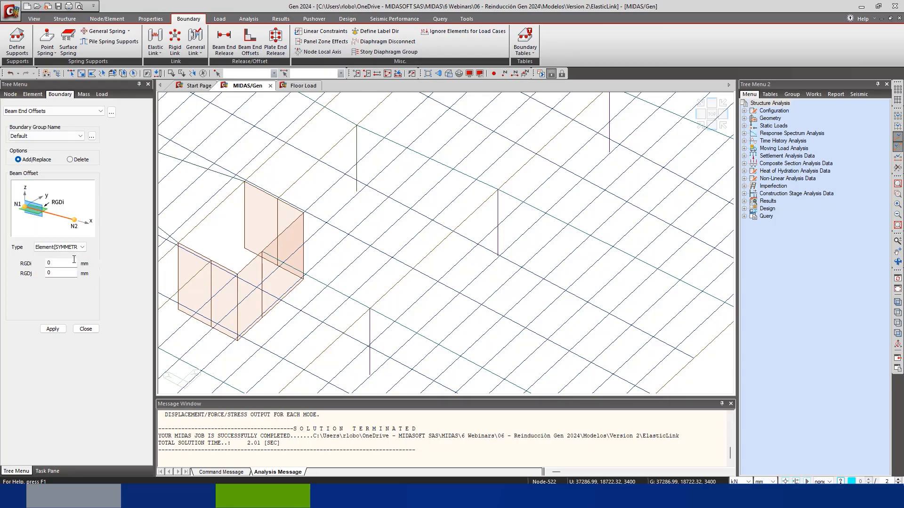
Query the distance between the column-top node beside the core walls and the adjacent node along the beam
middle_drag(411, 226, 414, 221)
key(ctrl+h)
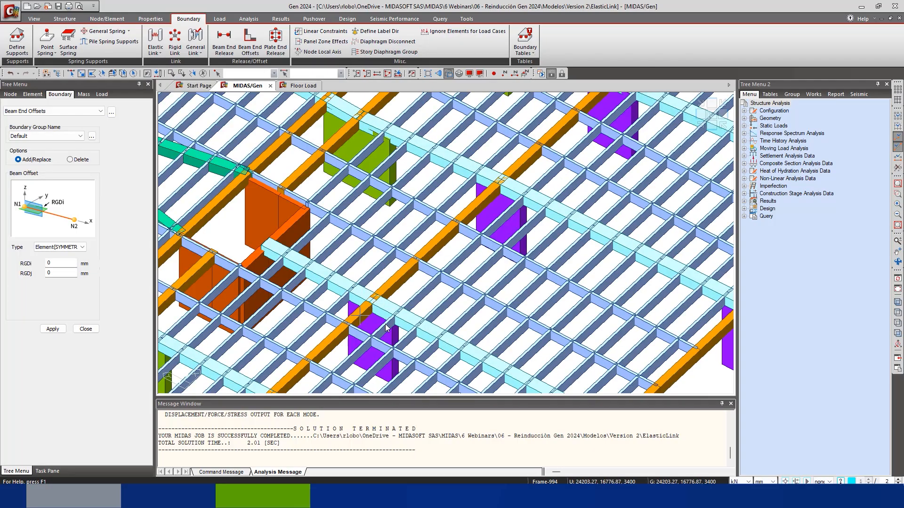
scroll(375, 312, up, 1)
scroll(375, 312, up, 2)
key(ctrl+h)
scroll(355, 246, up, 3)
scroll(429, 221, up, 1)
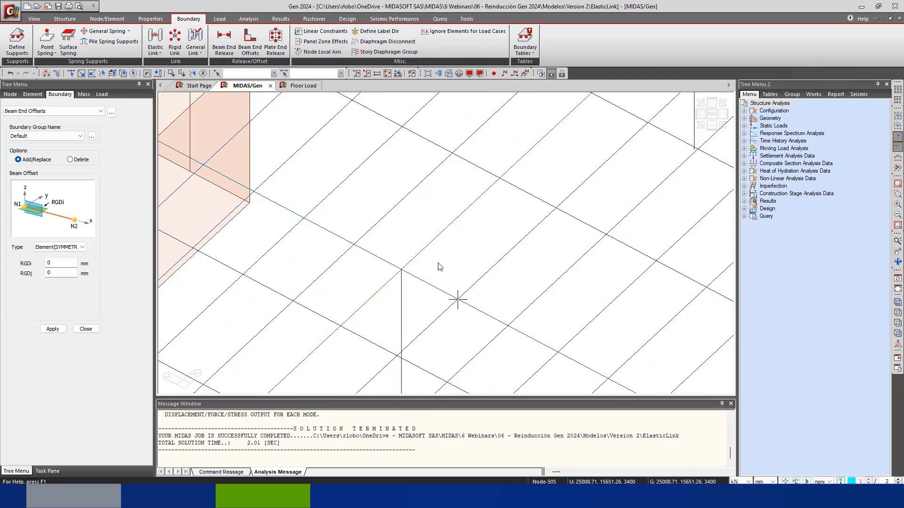
click(442, 21)
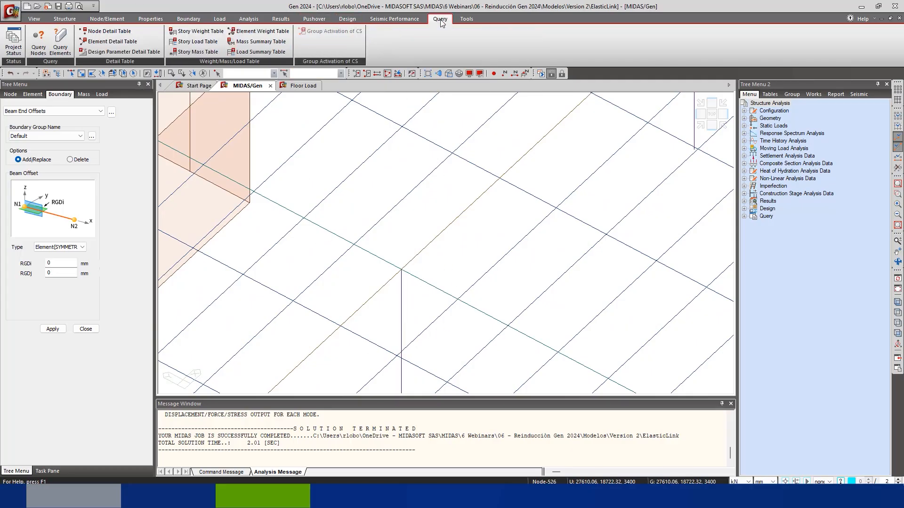
click(38, 43)
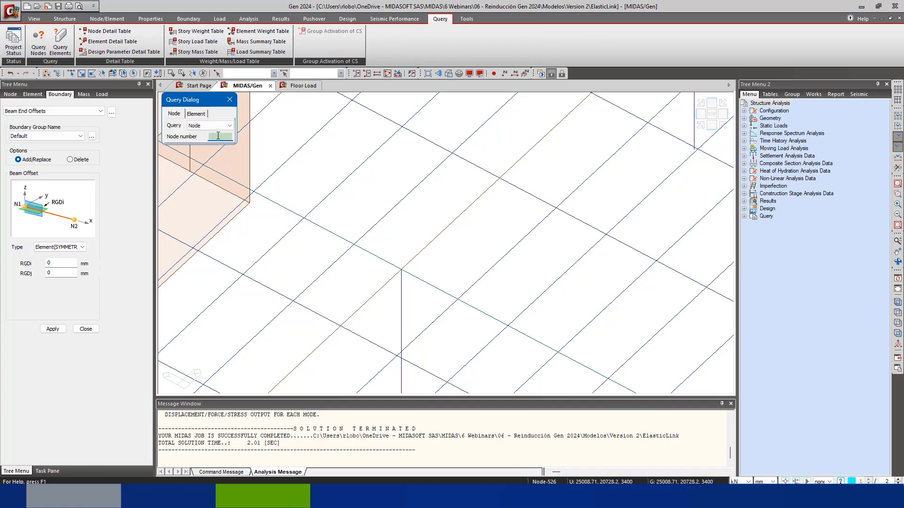
click(401, 269)
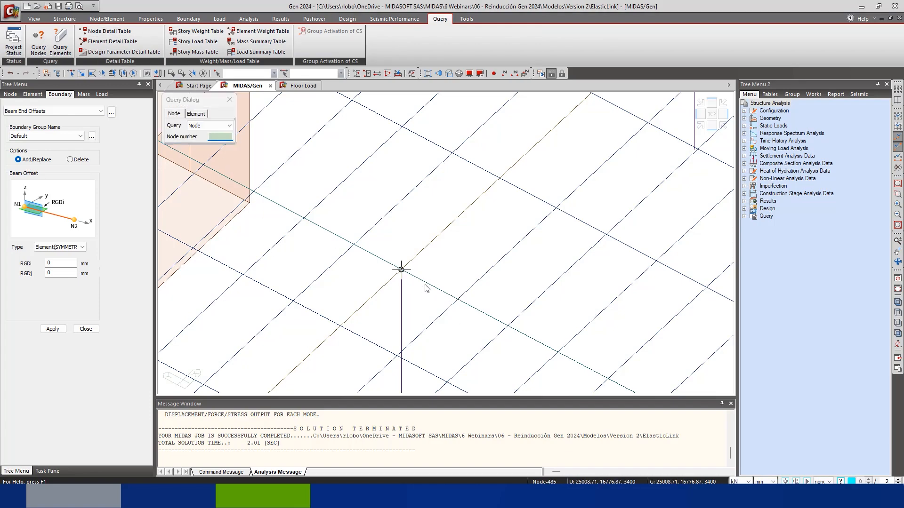
click(457, 300)
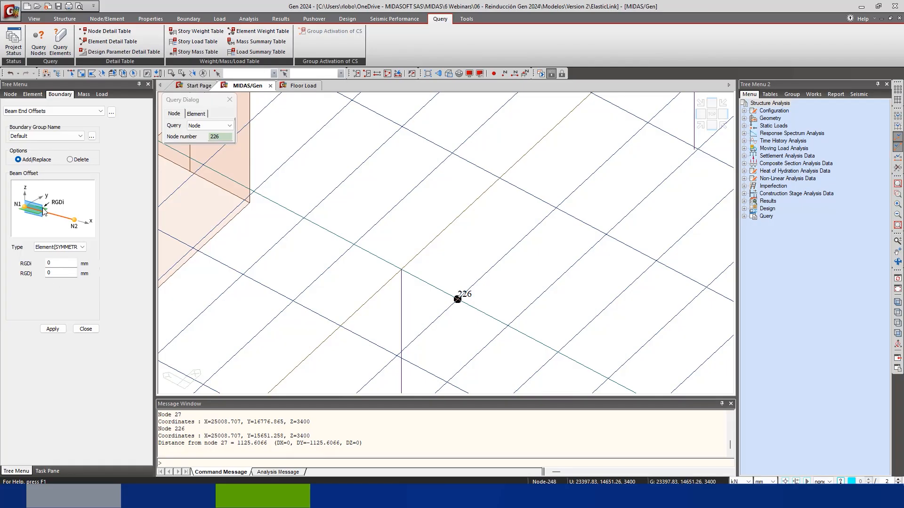
Apply a beam end offset with RGDi 1125.606 mm to the beam element next to that column, accepting deletion of the analysis results
double_click(57, 262)
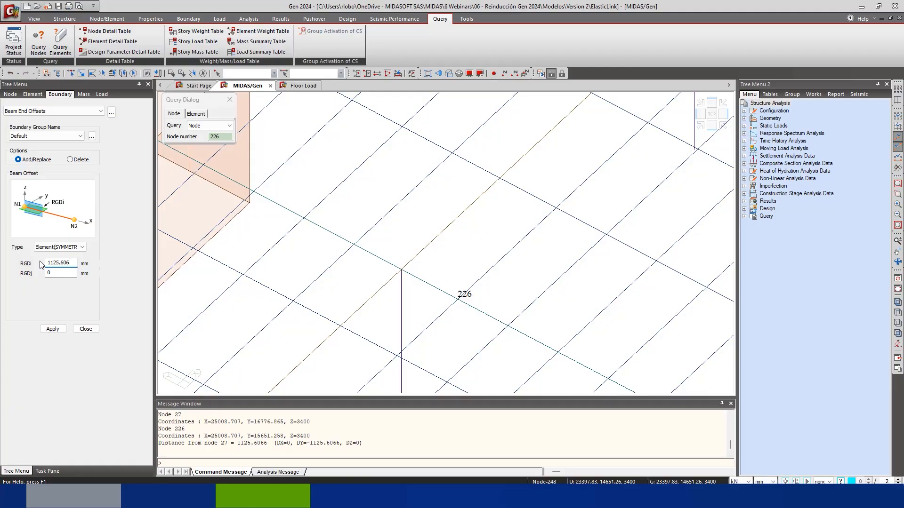
click(55, 329)
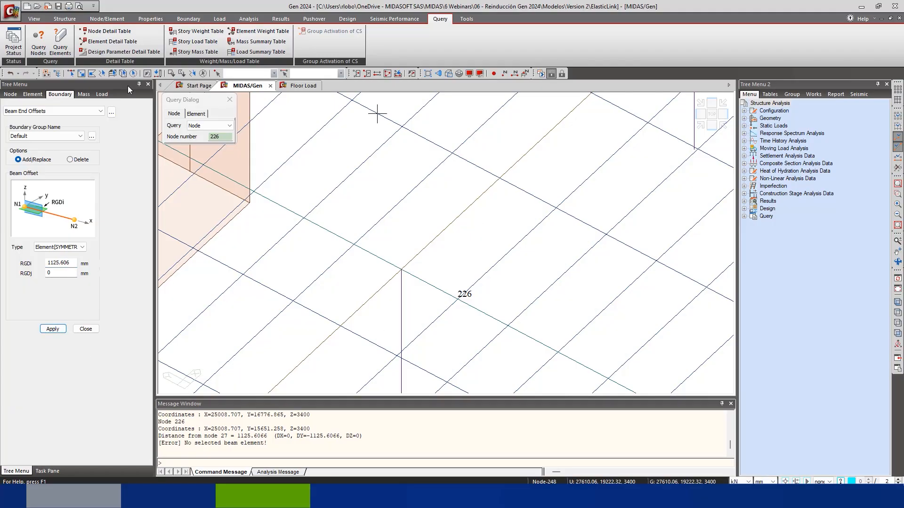
click(81, 73)
click(431, 286)
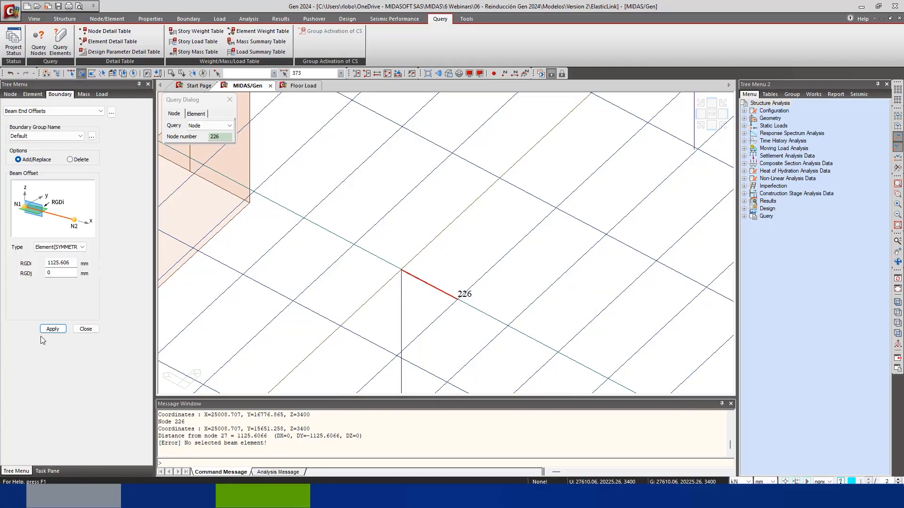
click(52, 329)
click(453, 267)
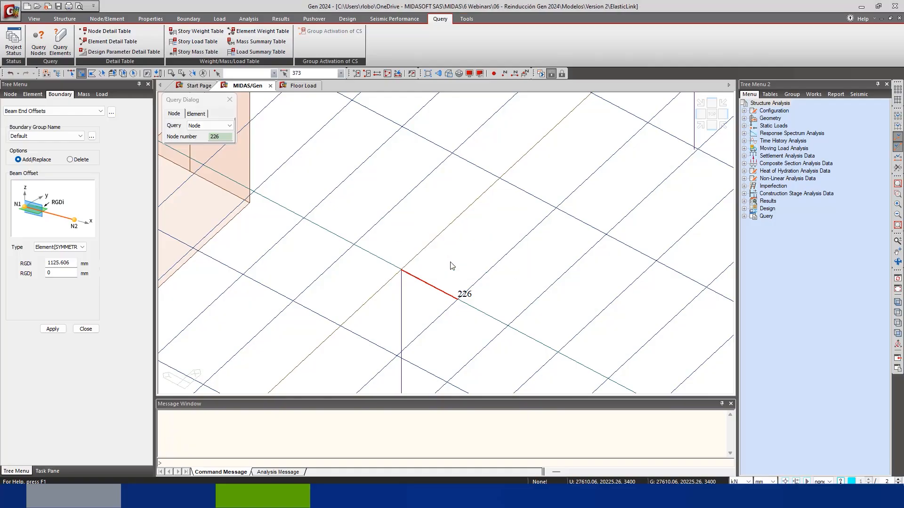
Rerun the analysis with the beam end offset and display the My beam diagrams for PP around the offset beam
click(543, 74)
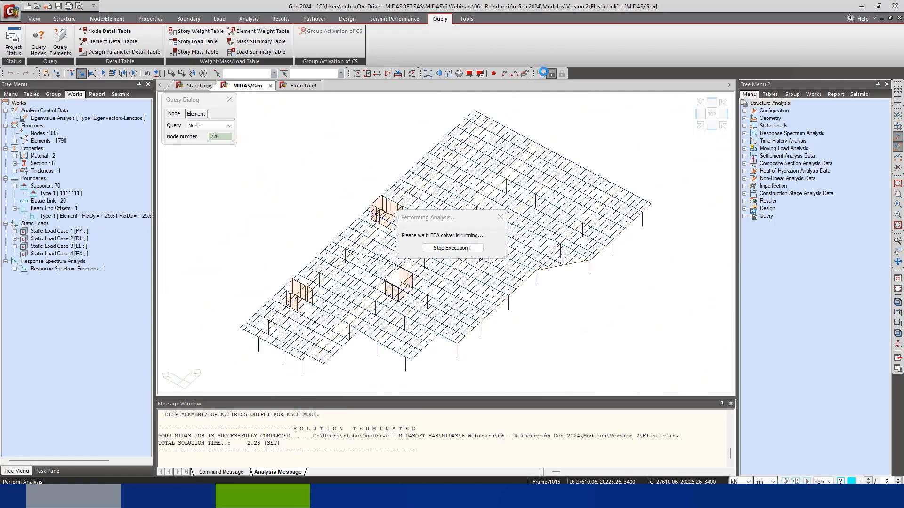
click(280, 18)
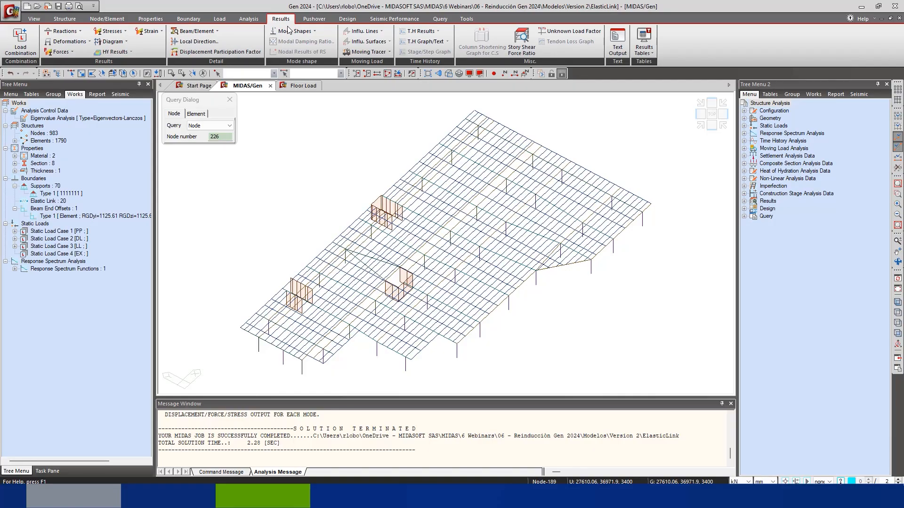
click(61, 52)
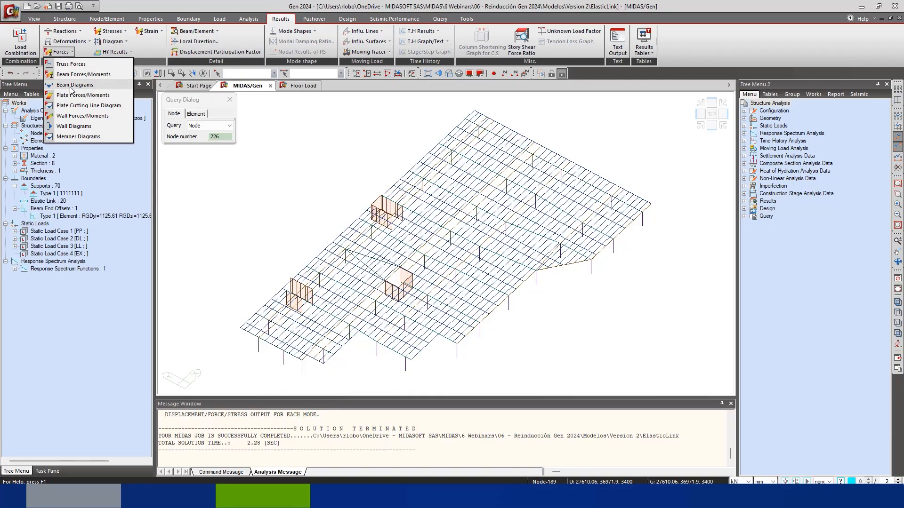
click(75, 84)
click(53, 405)
scroll(420, 304, up, 10)
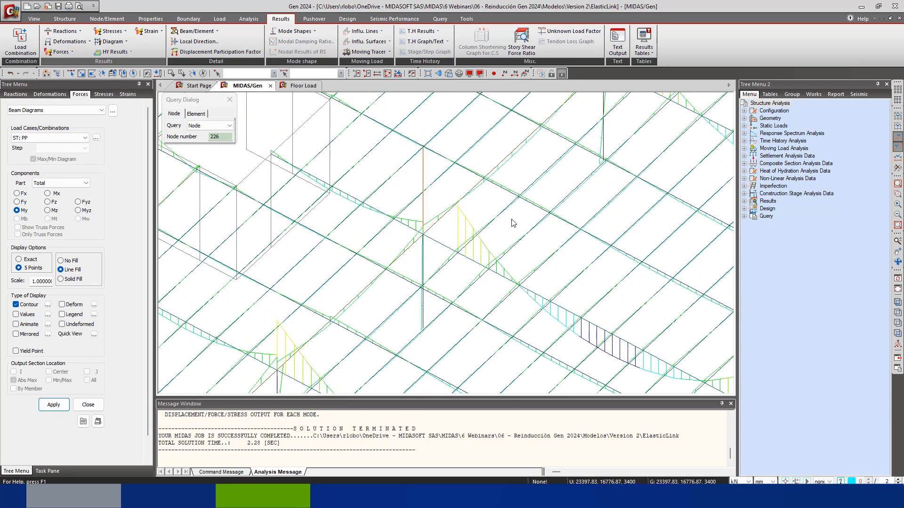
scroll(373, 308, up, 2)
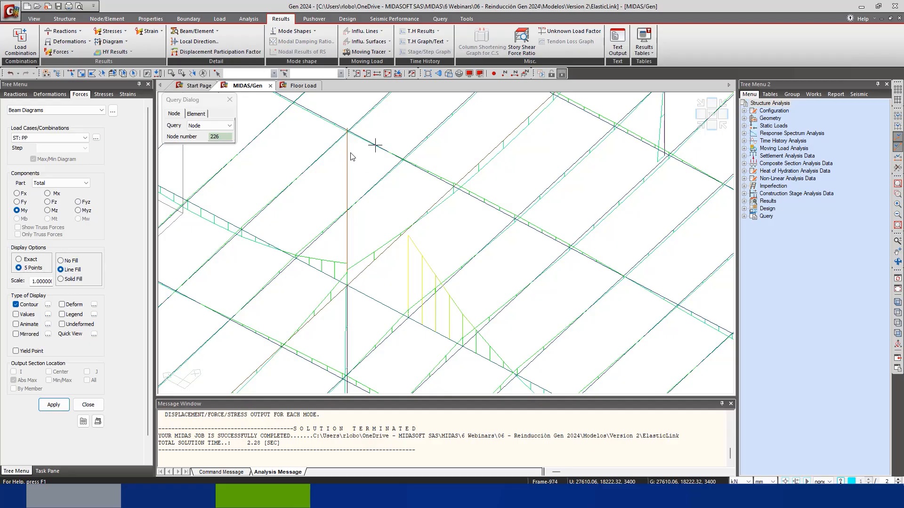
Return to preprocessing mode and open the Beam End Offsets table to check the I-end and J-end offset values
click(551, 74)
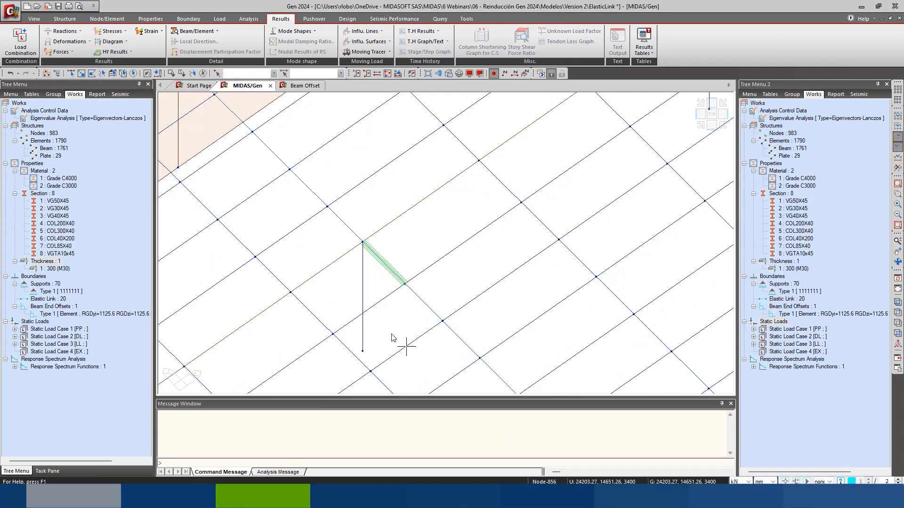
click(781, 307)
double_click(787, 310)
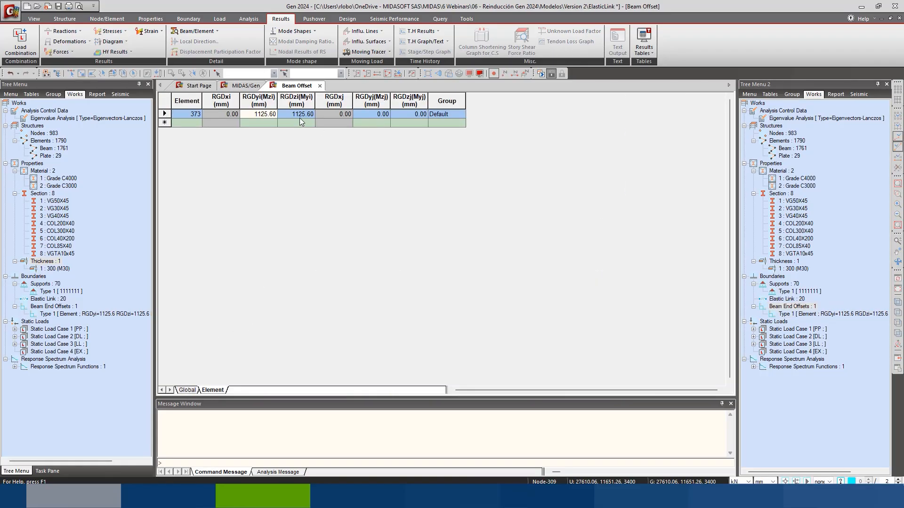
click(369, 113)
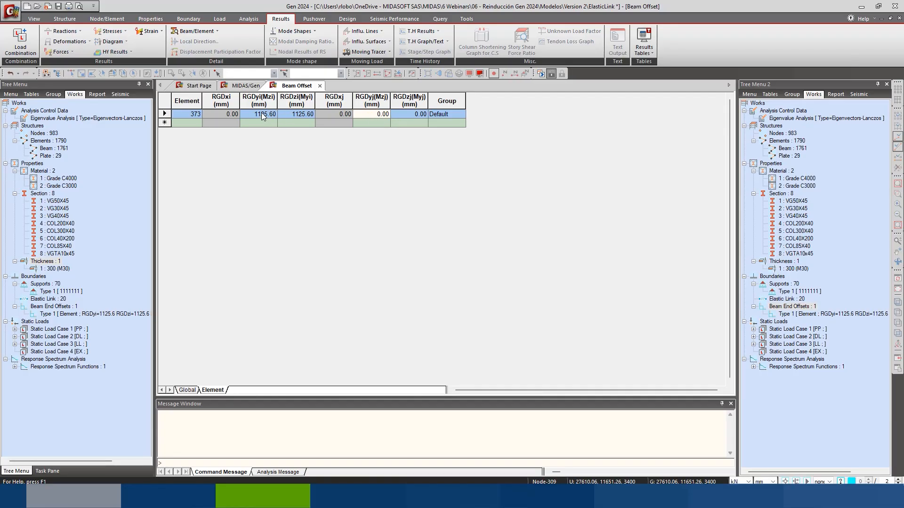
Rerun the analysis from the model view and inspect the PP My beam diagrams at the offset beam's end node
click(245, 86)
click(542, 74)
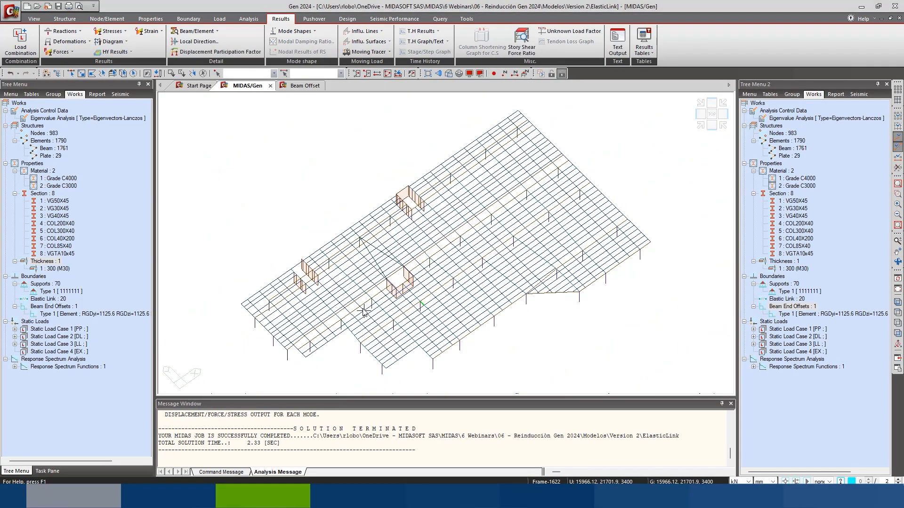
scroll(390, 321, up, 5)
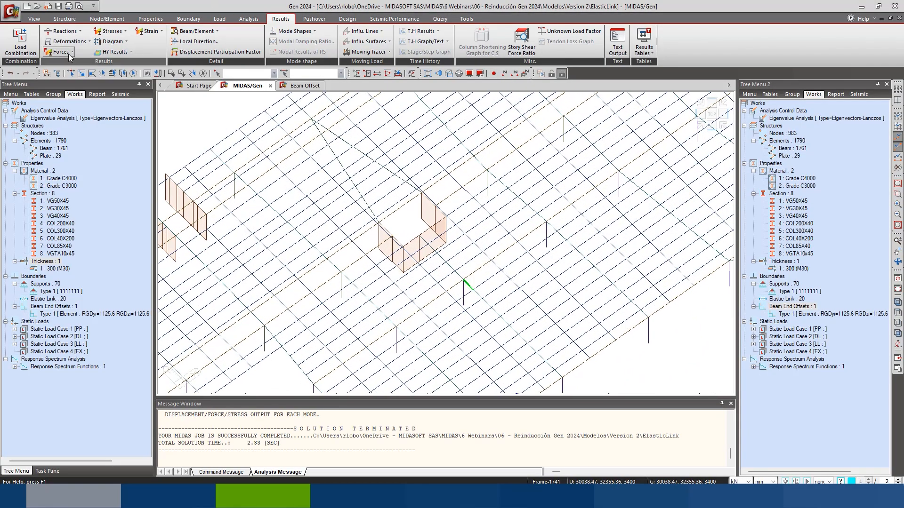
click(69, 55)
click(70, 94)
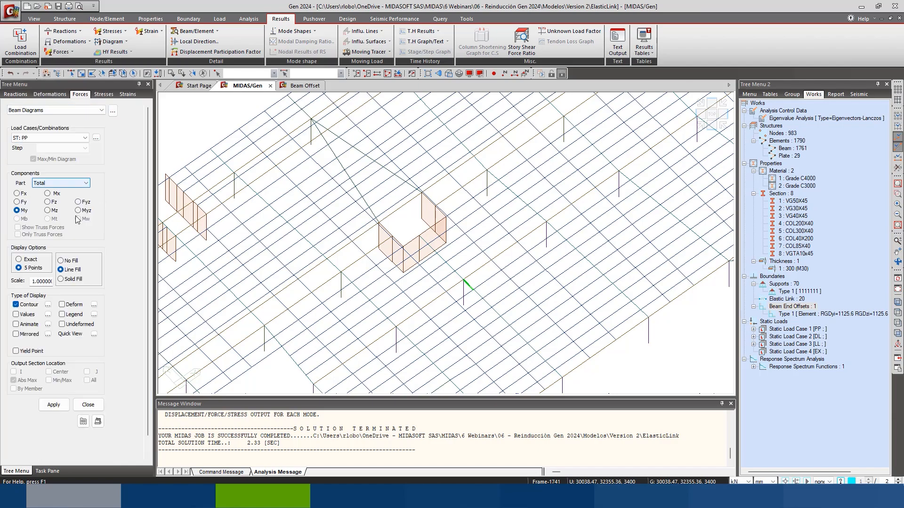
click(53, 405)
scroll(444, 302, up, 6)
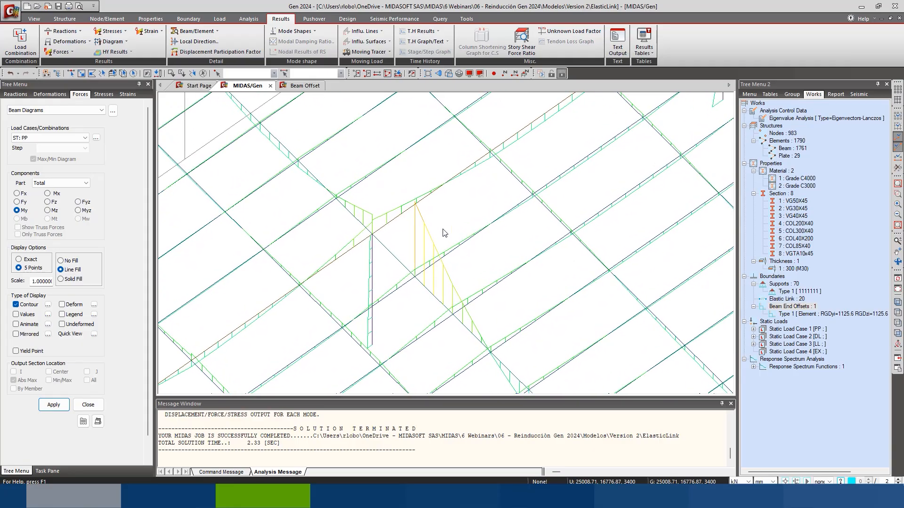
scroll(438, 234, up, 2)
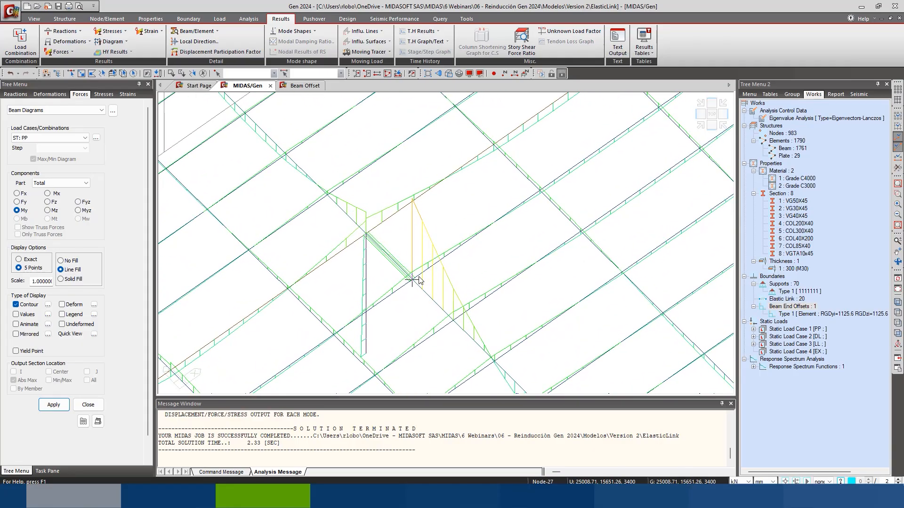
scroll(415, 288, up, 6)
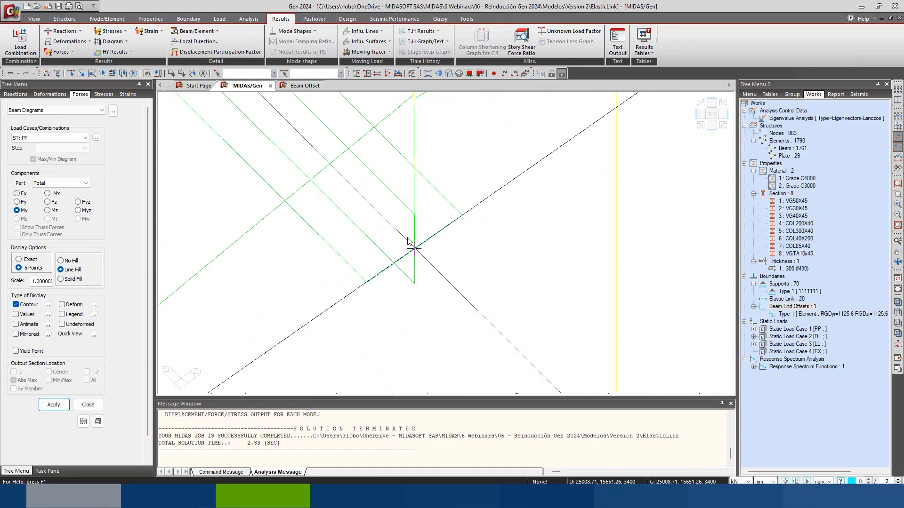
middle_drag(455, 186, 472, 244)
scroll(463, 237, down, 6)
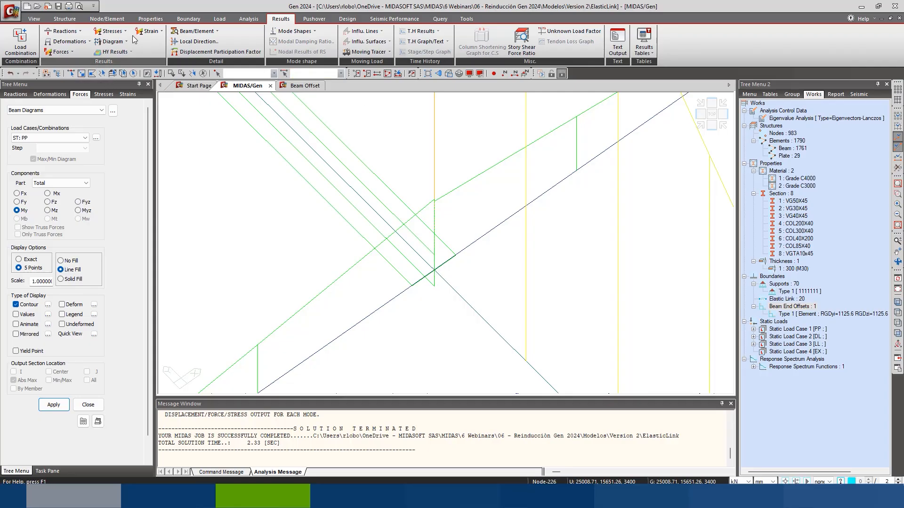
Run Beam Detail Analysis for load case PP on the offset beam, element 373, picked in the maximized model view
click(194, 32)
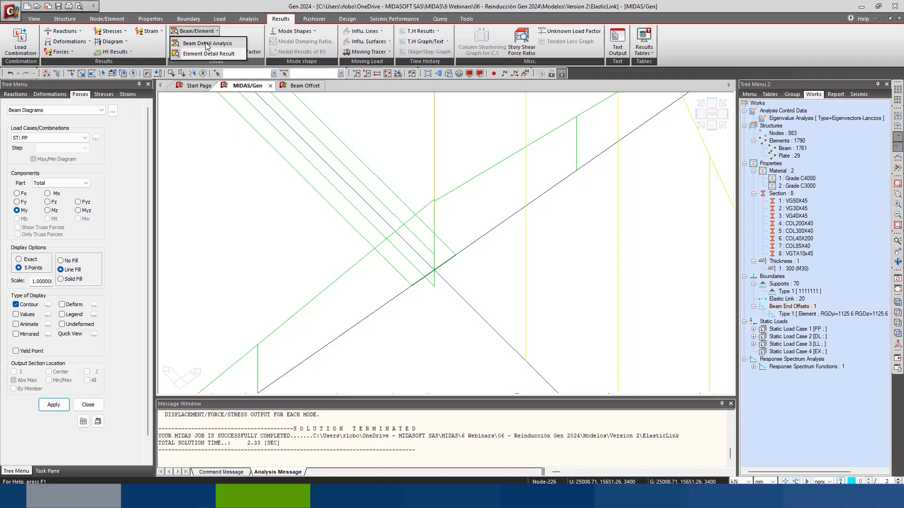
click(206, 43)
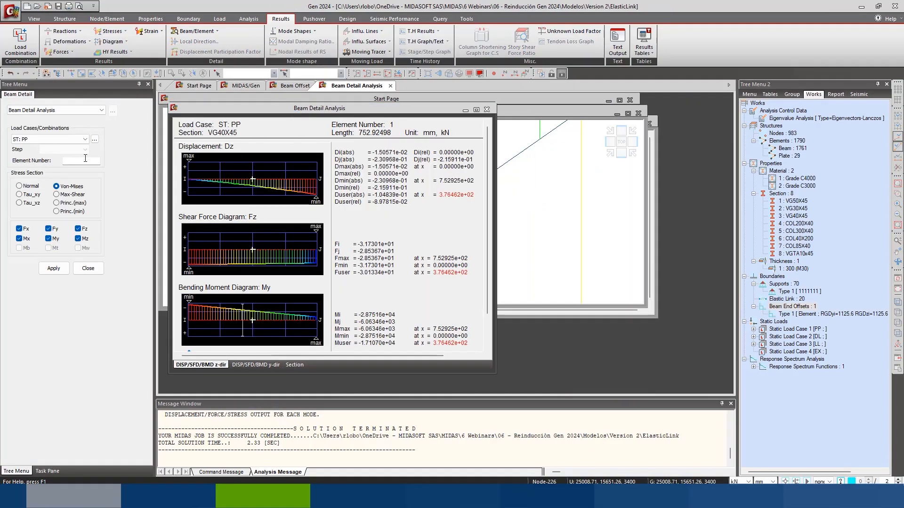
click(243, 87)
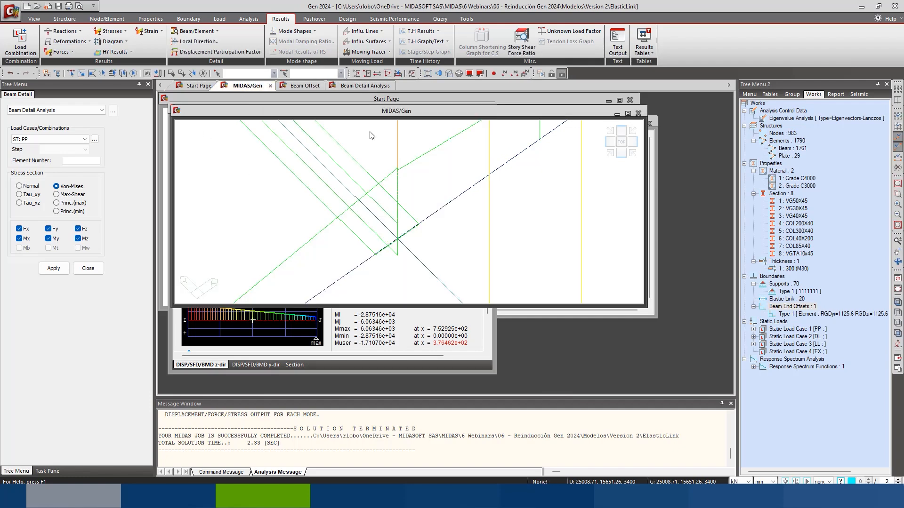
click(628, 114)
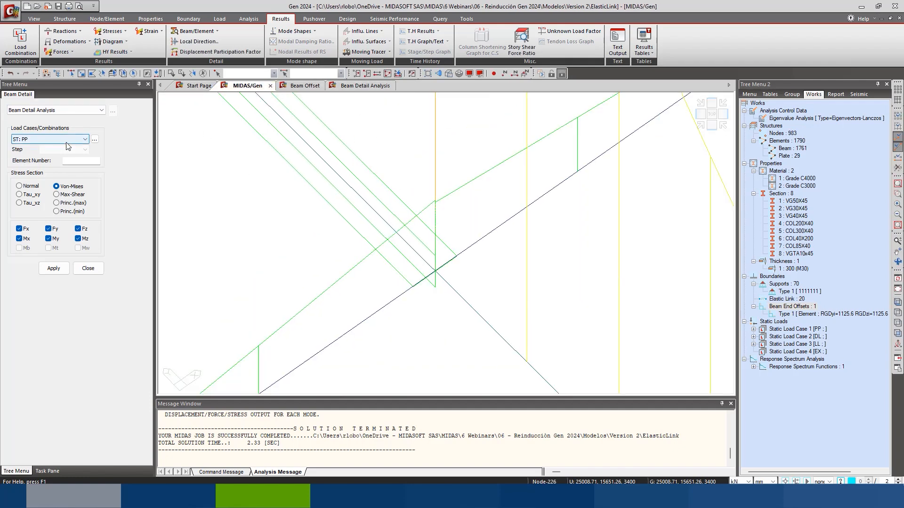
click(74, 161)
scroll(351, 180, down, 3)
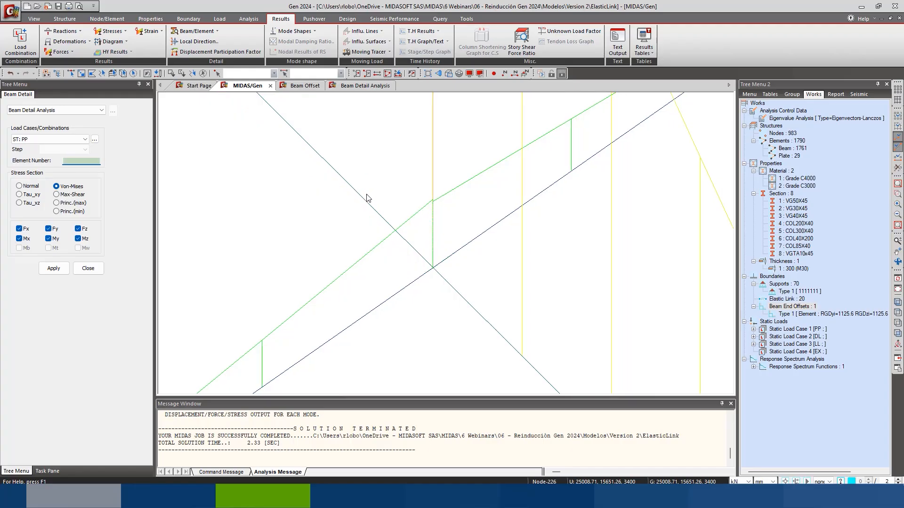
click(326, 139)
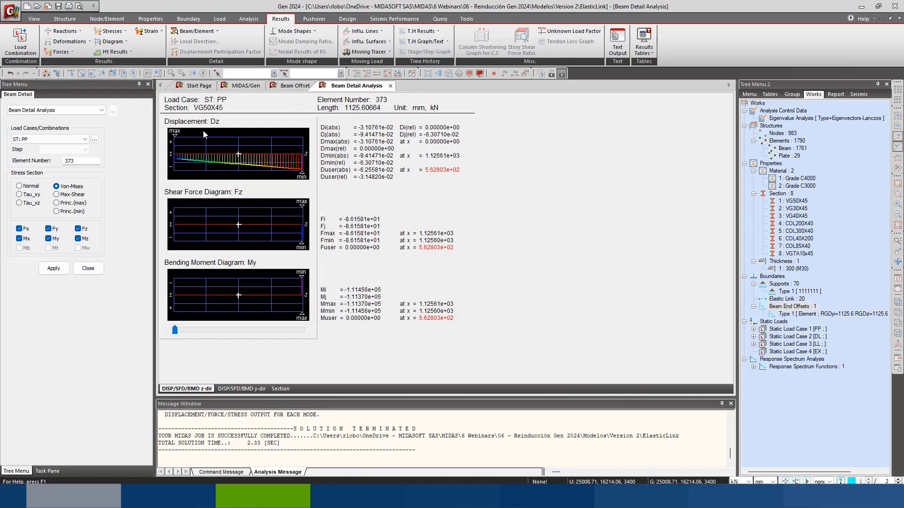
View the y-direction displacement, shear and moment diagrams of element 373 and return to the full model with the boundary commands
click(244, 388)
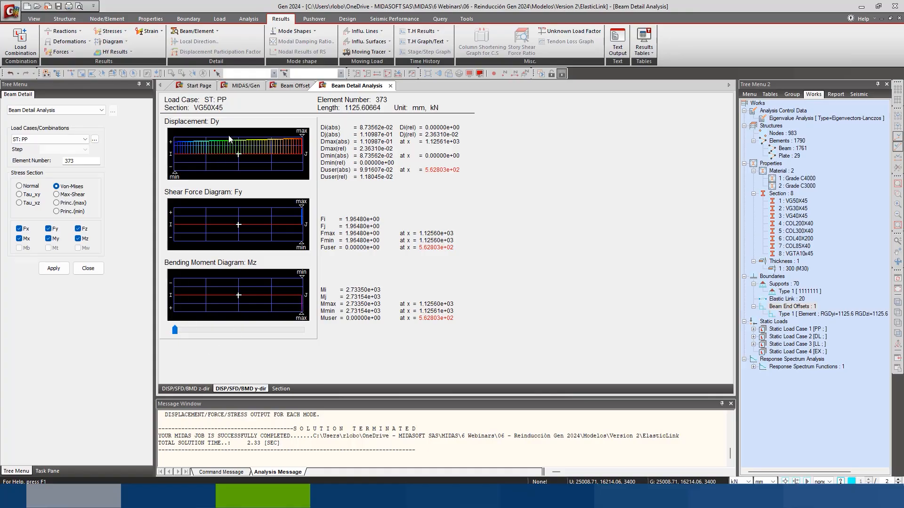
click(245, 85)
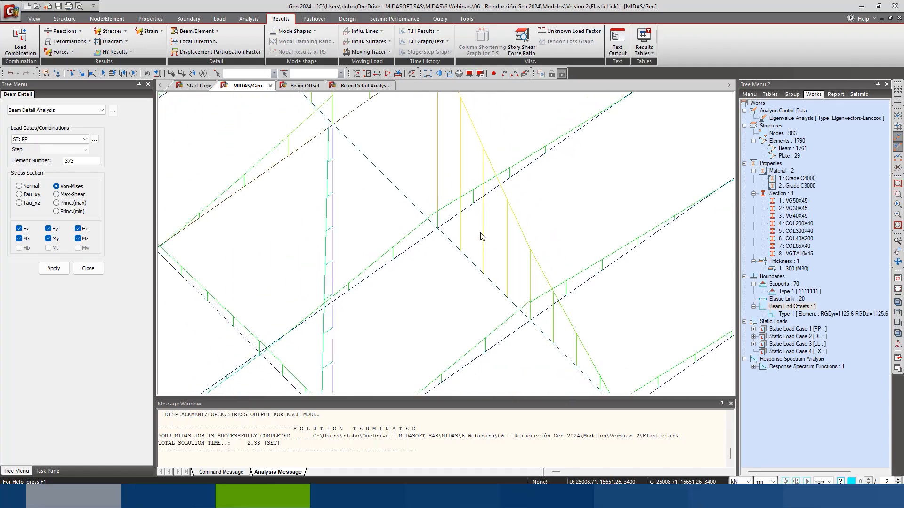
scroll(482, 237, down, 6)
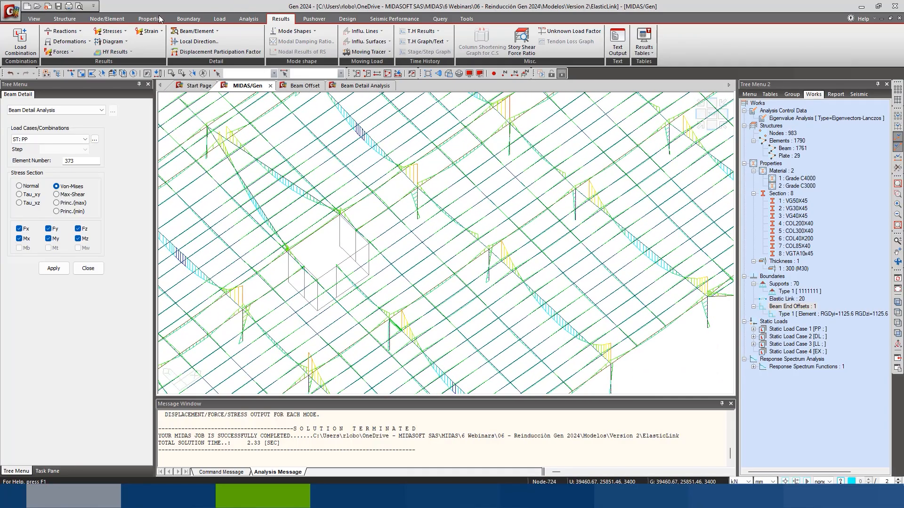
click(188, 19)
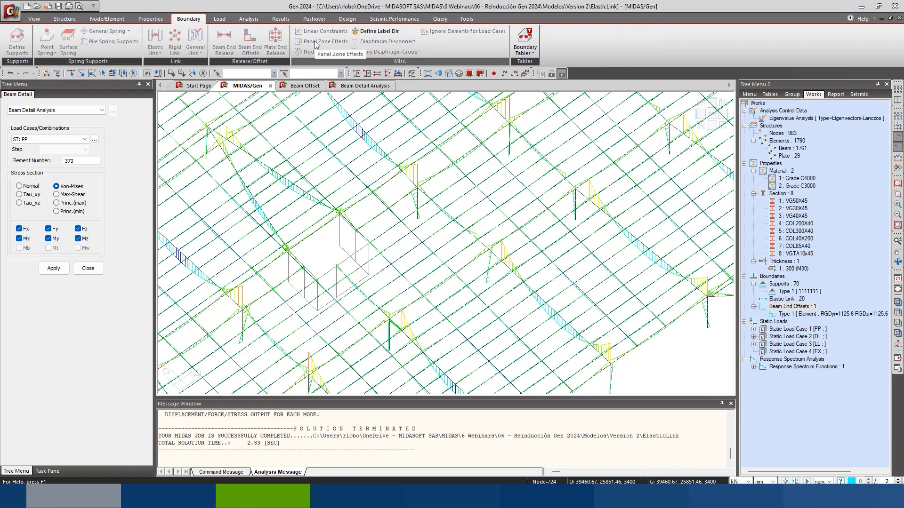
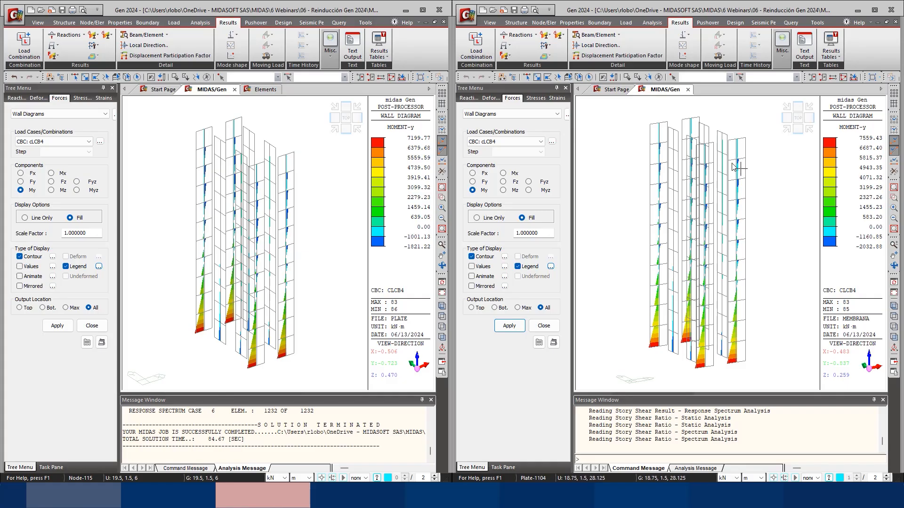
Display the Mz wall diagrams for cLCB4 in both the PLATE and MEMBRANA models and compare the wall results
mouse_move(251, 242)
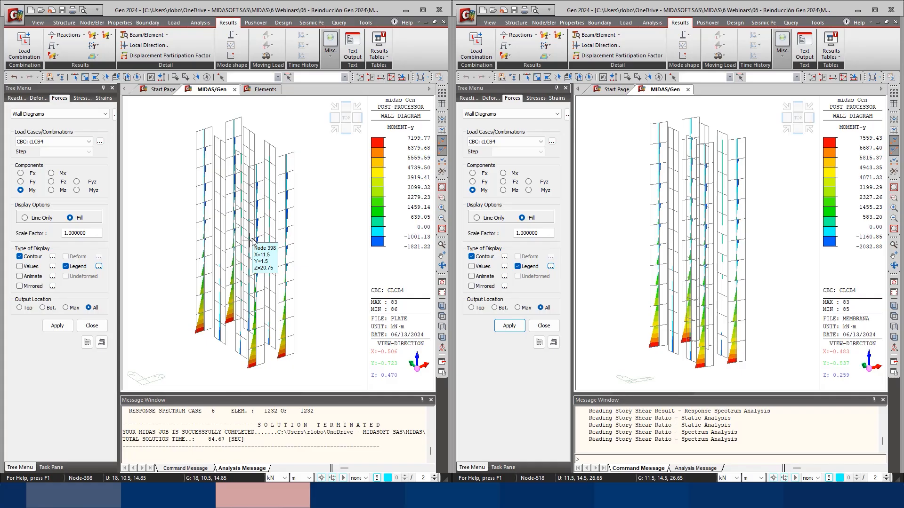
click(51, 190)
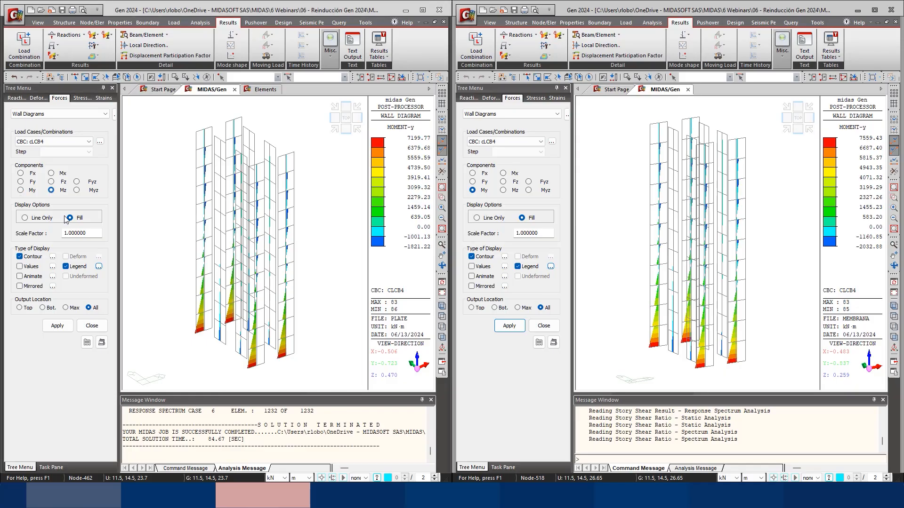
click(57, 325)
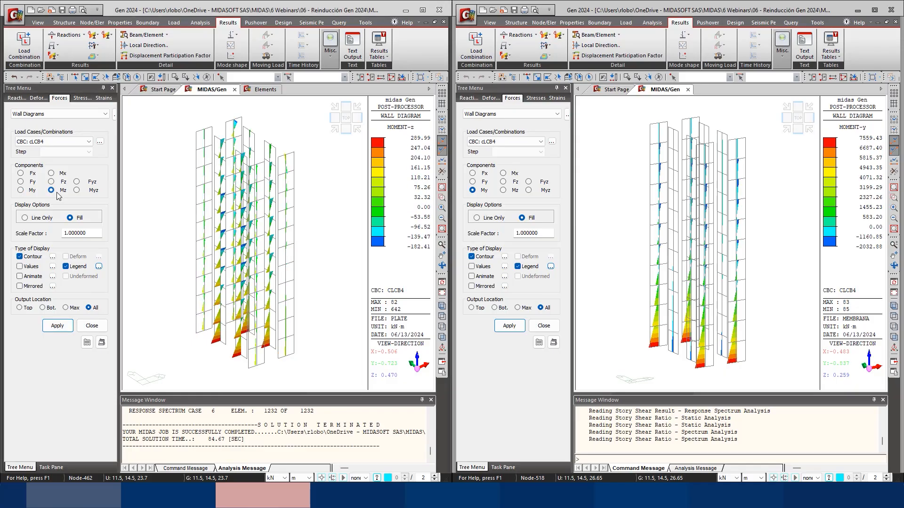
click(503, 190)
click(510, 325)
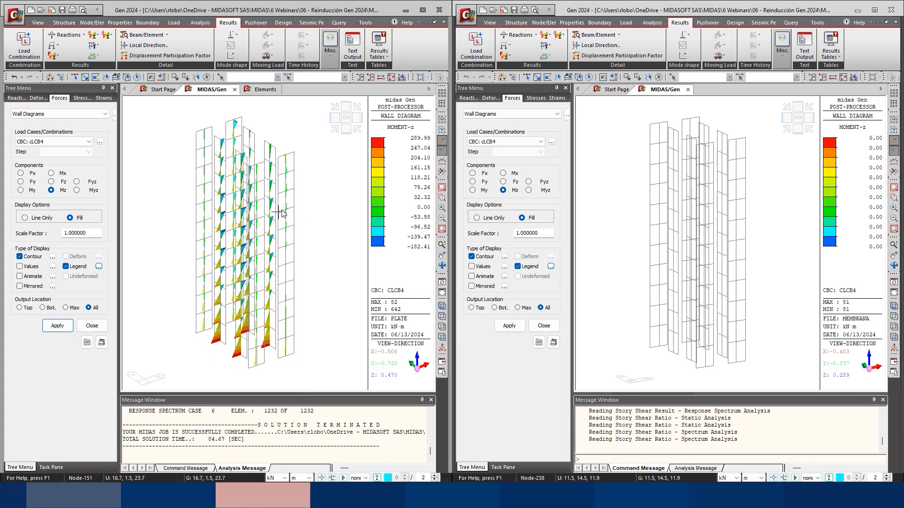
mouse_move(255, 207)
mouse_move(226, 200)
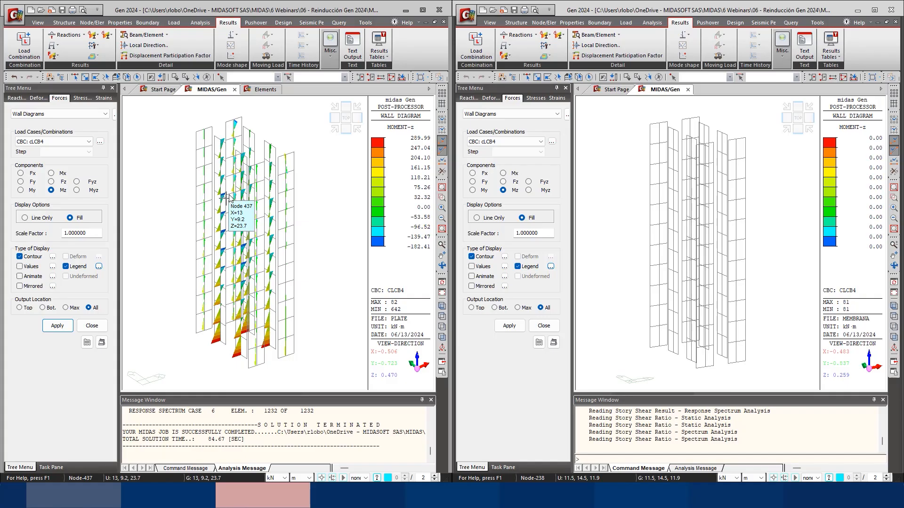
mouse_move(730, 233)
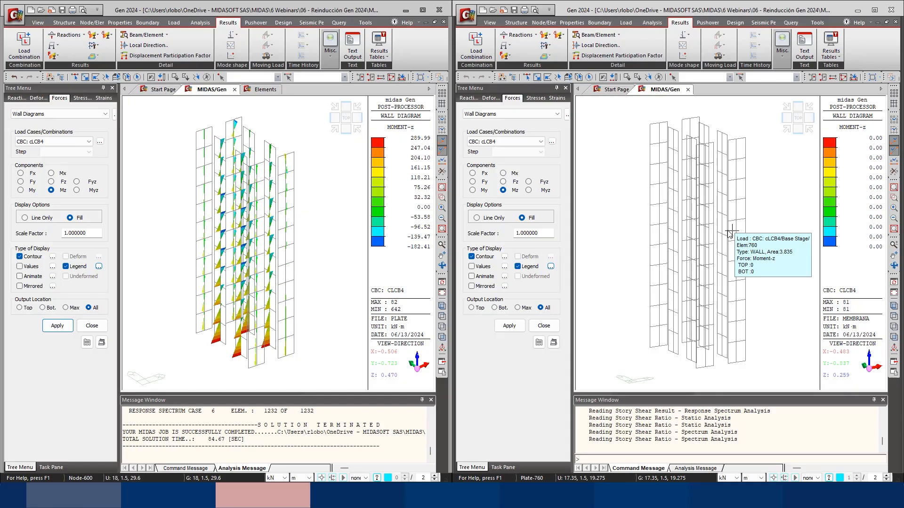
Switch the MEMBRANA model's wall diagrams for cLCB4 back to the My component and examine the walls
click(472, 190)
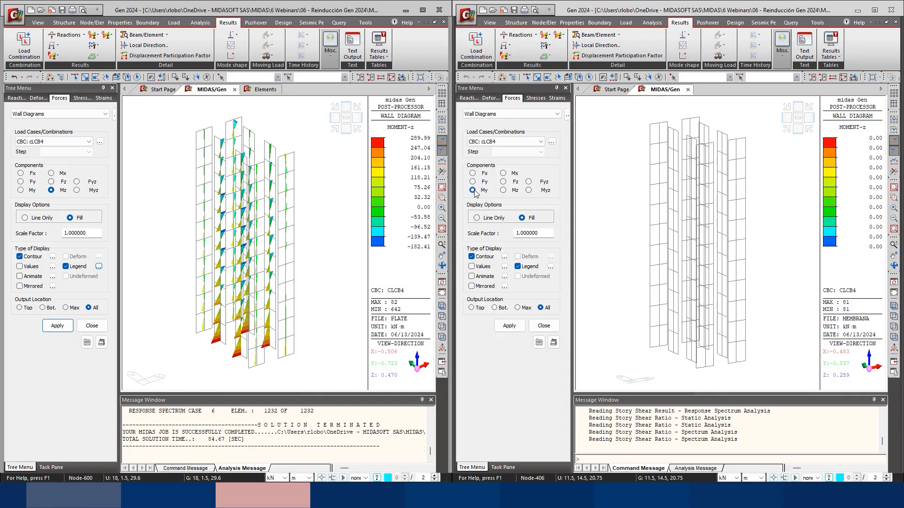
click(509, 326)
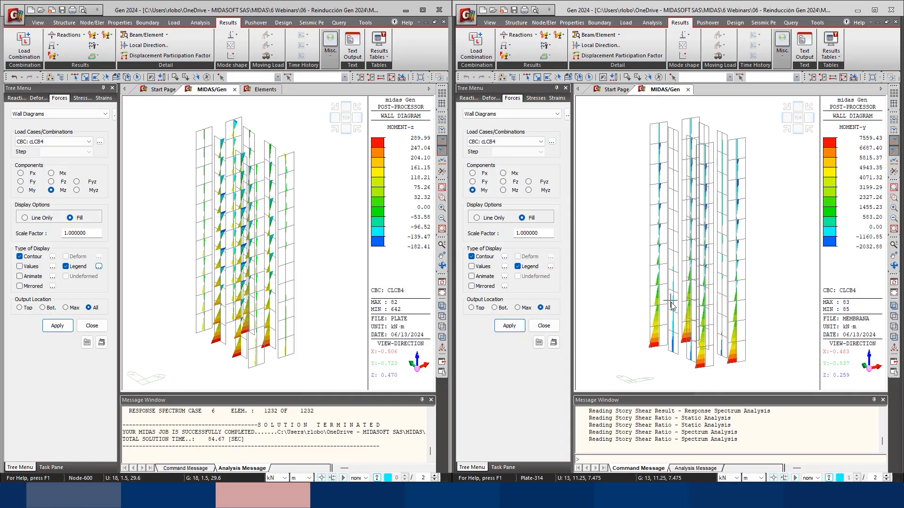
mouse_move(670, 305)
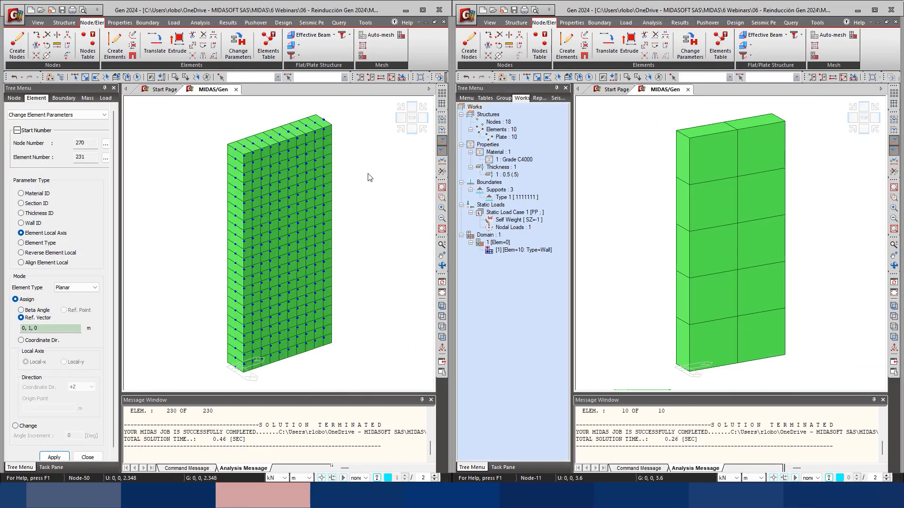
Close the Change Element Parameters settings and display the nodal loads on the finely meshed wall model
click(87, 457)
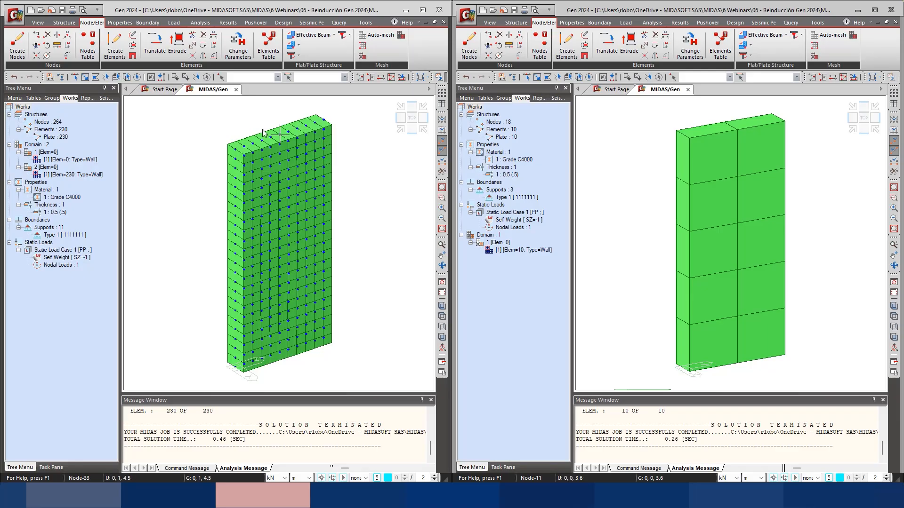
right_click(54, 268)
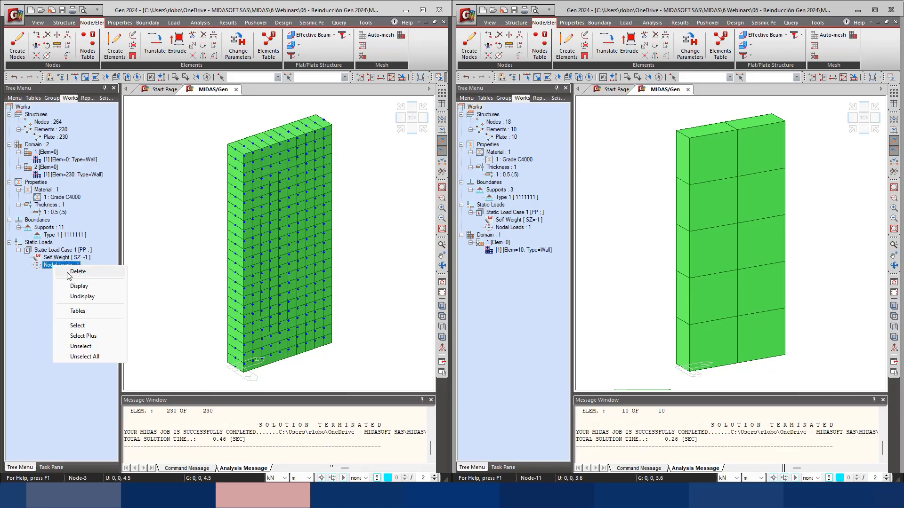
click(91, 288)
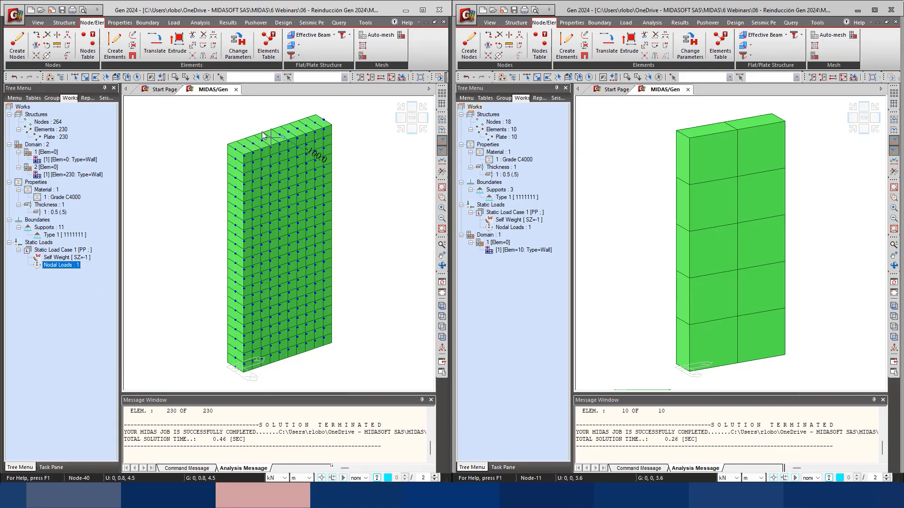
Run the analysis of the finely meshed wall model and display the plate moment Mxx contour for load case PP
click(228, 23)
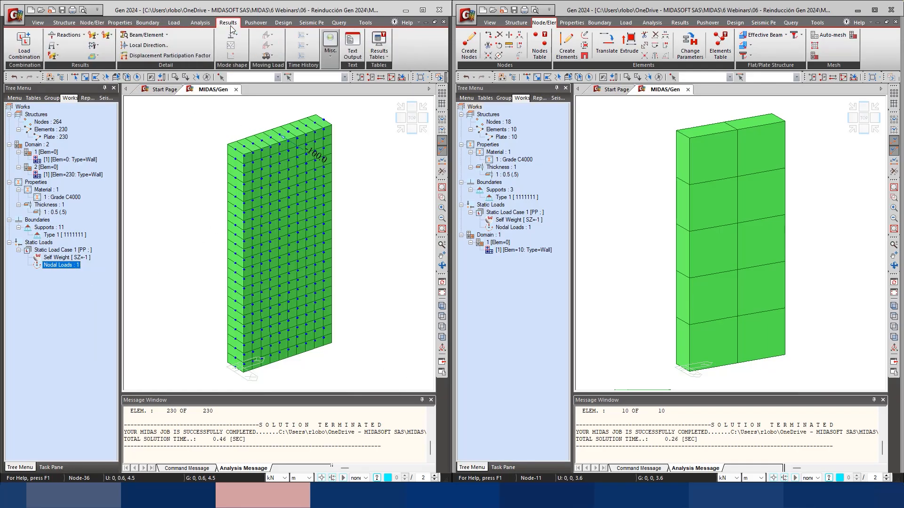
click(439, 78)
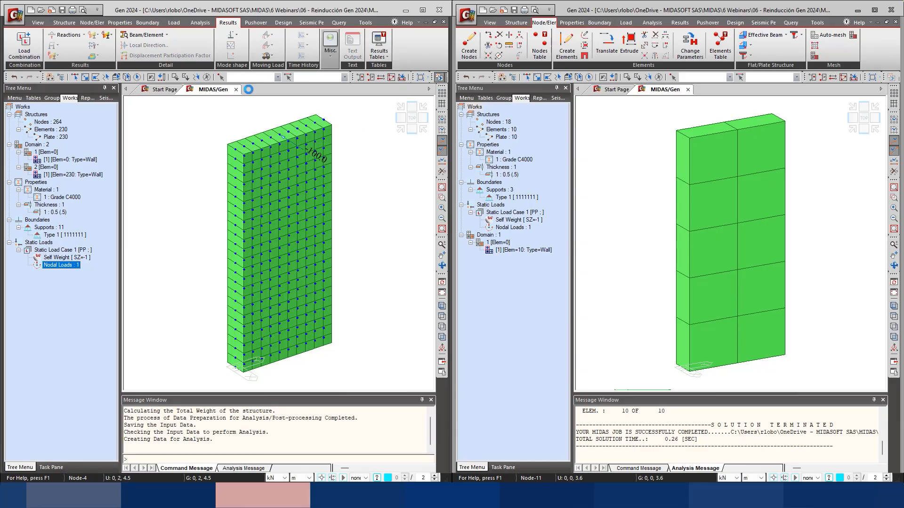
click(53, 55)
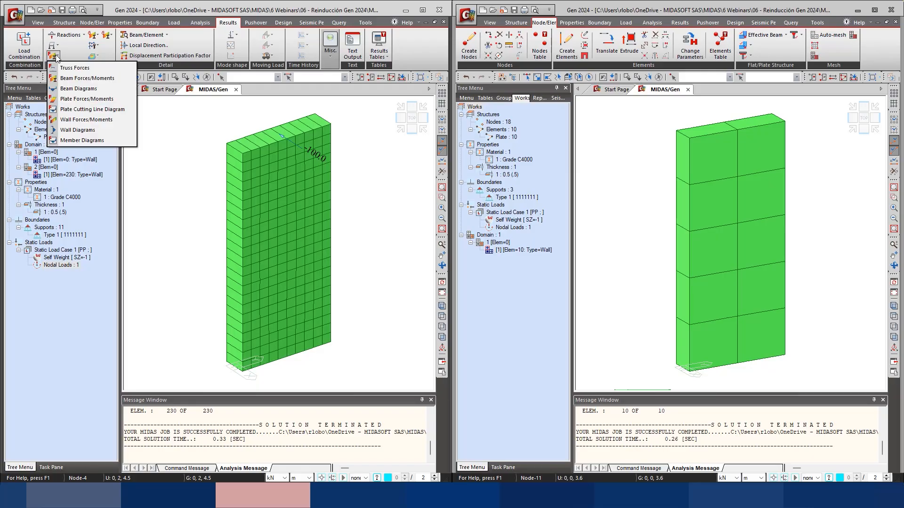
click(80, 100)
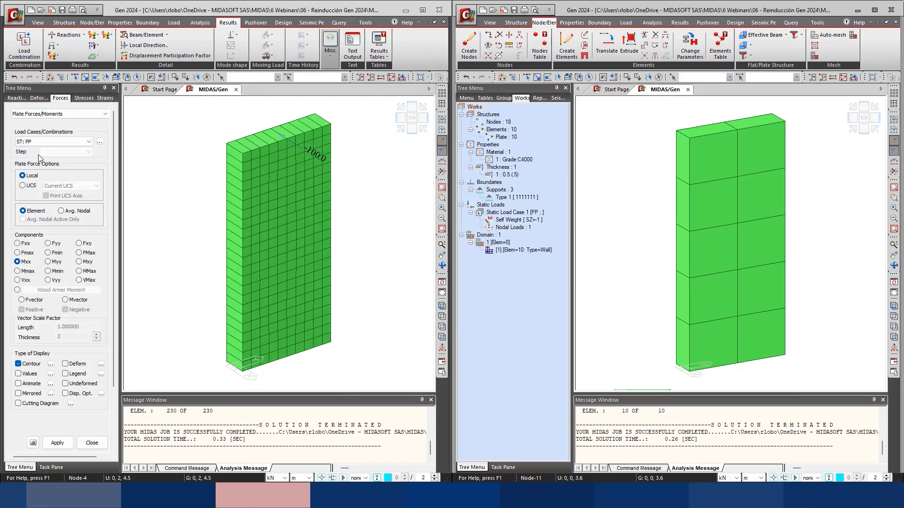
click(66, 446)
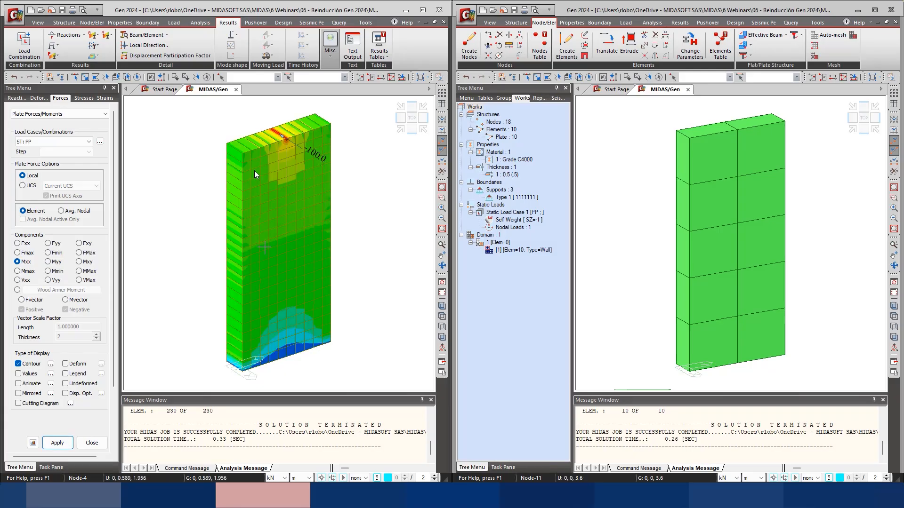
Show the legend on the fine-mesh contour with the rank values in fixed format at 2 decimals
click(66, 374)
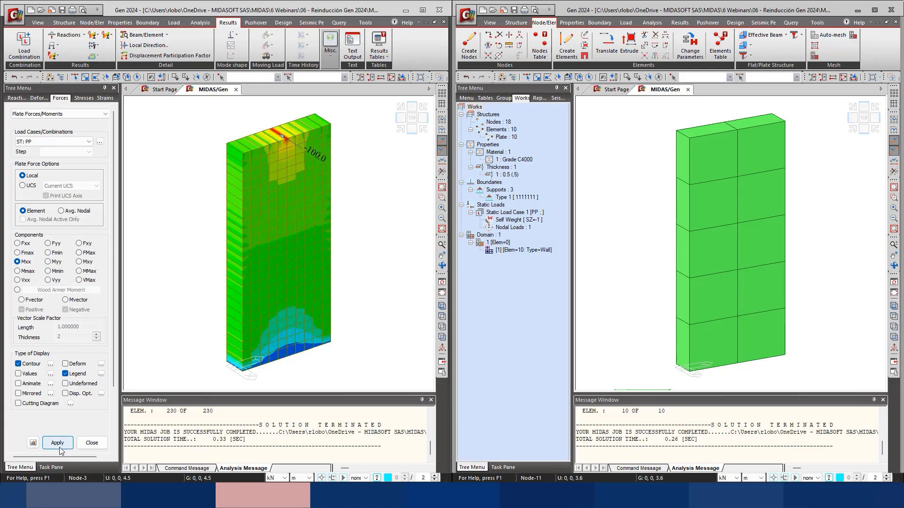
click(101, 373)
click(238, 244)
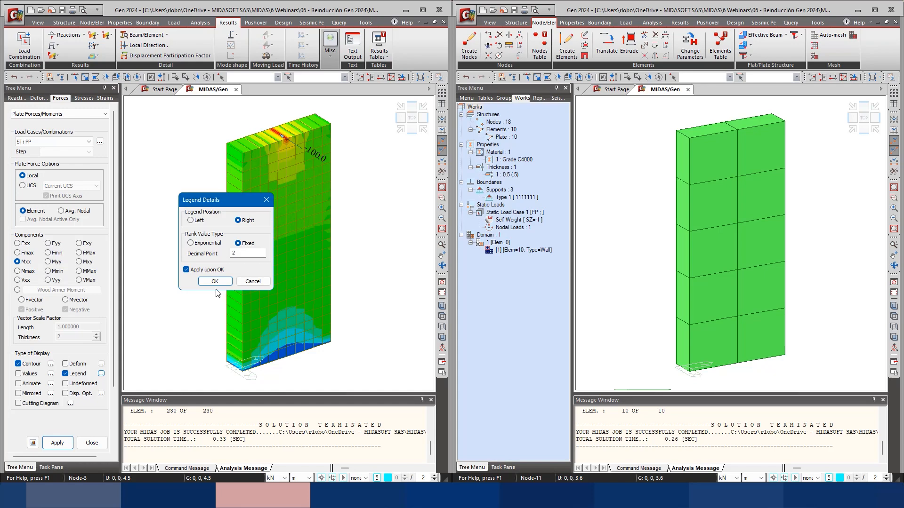
click(215, 281)
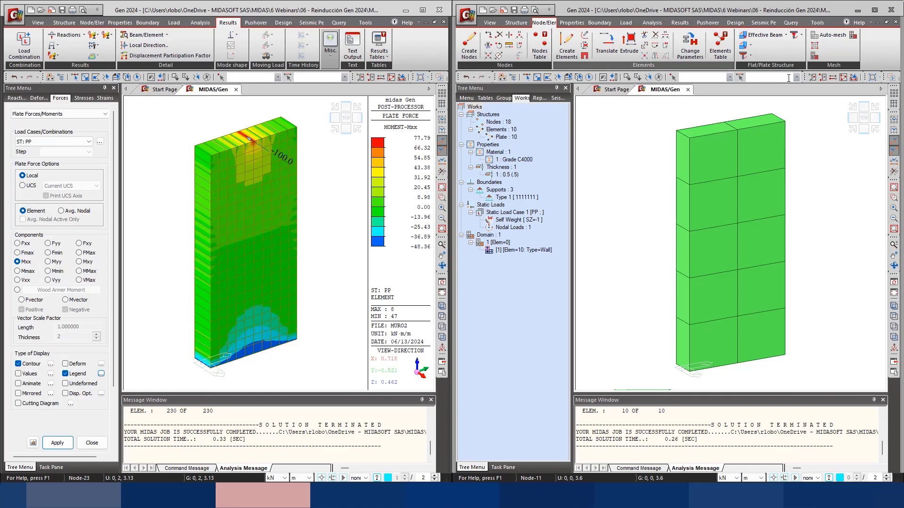
Display the coarse wall model's plate moment Mxx contour for PP with a fixed-format legend
click(682, 23)
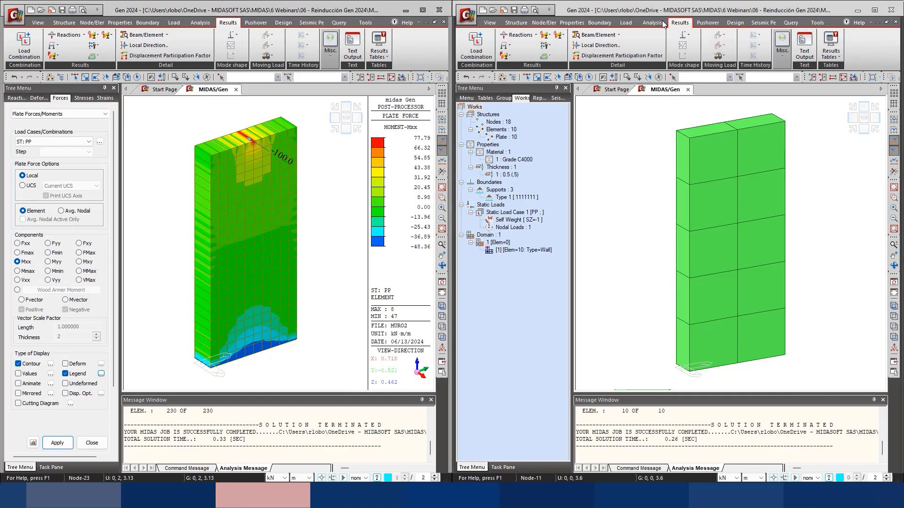
click(505, 56)
click(521, 109)
click(503, 55)
click(522, 101)
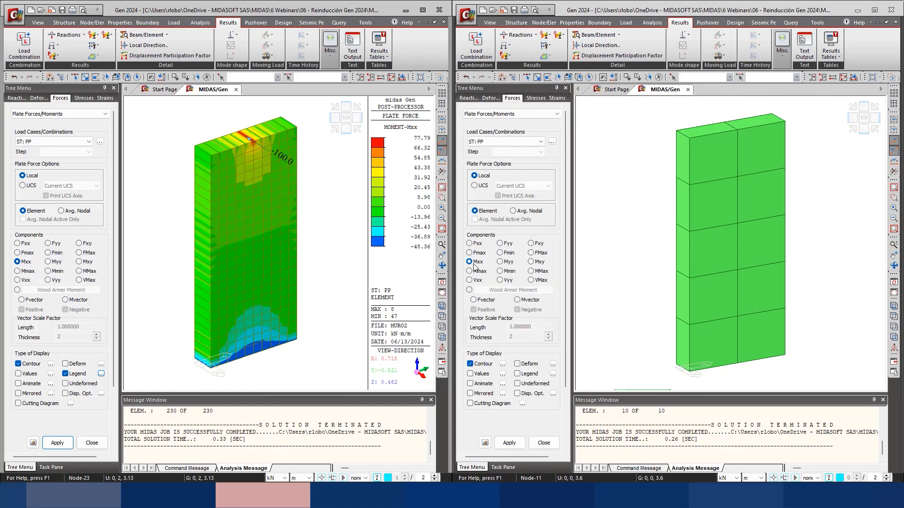
click(518, 373)
click(553, 374)
click(670, 282)
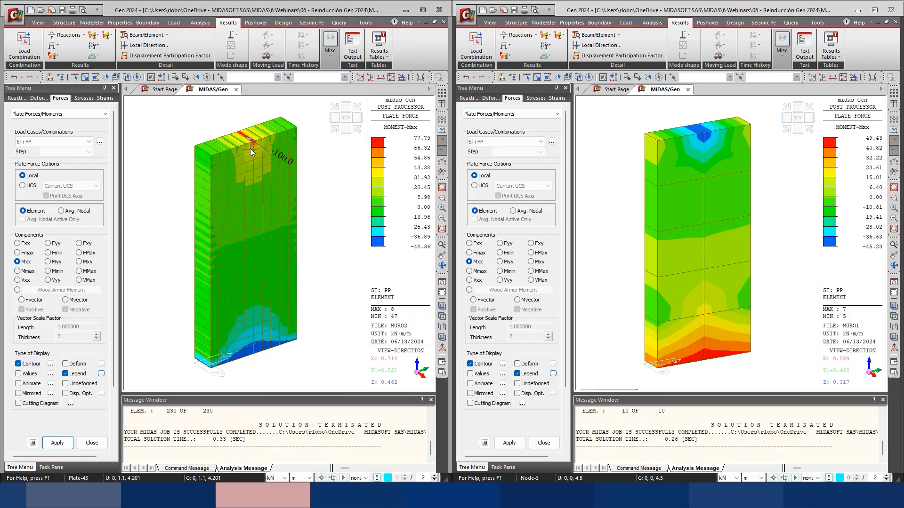
Switch the Mxx contours of both the fine and coarse wall models to average nodal values
mouse_move(263, 177)
click(60, 211)
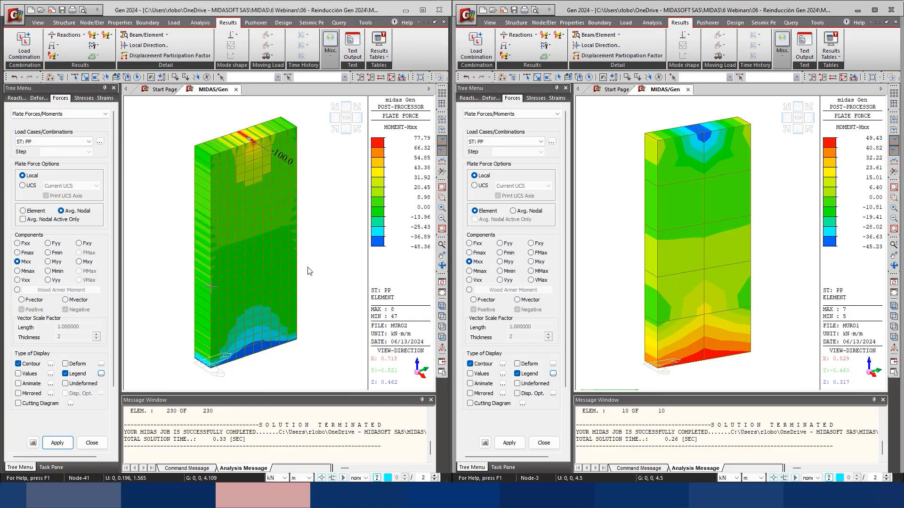
click(65, 440)
click(512, 210)
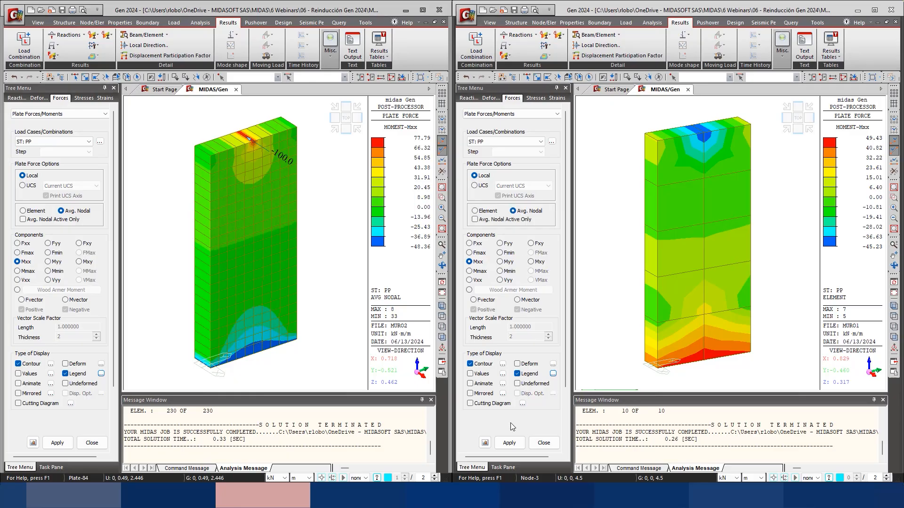
click(513, 442)
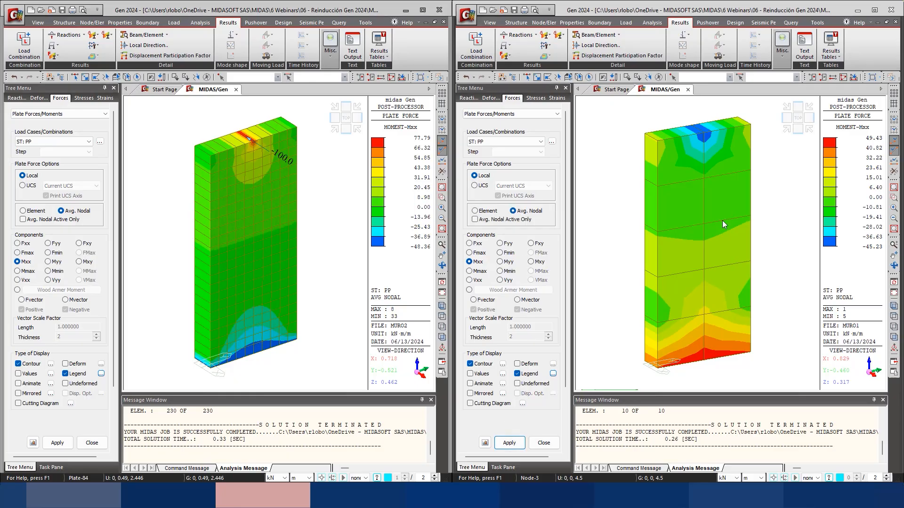
Compare the Mxx contours around the top load point in the fine-mesh walls with and without the rigid link
mouse_move(670, 309)
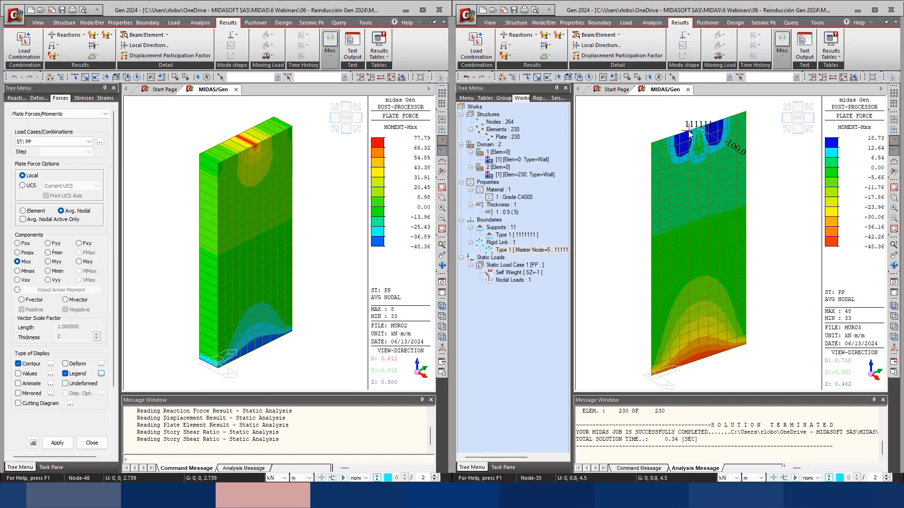
mouse_move(689, 133)
mouse_move(246, 141)
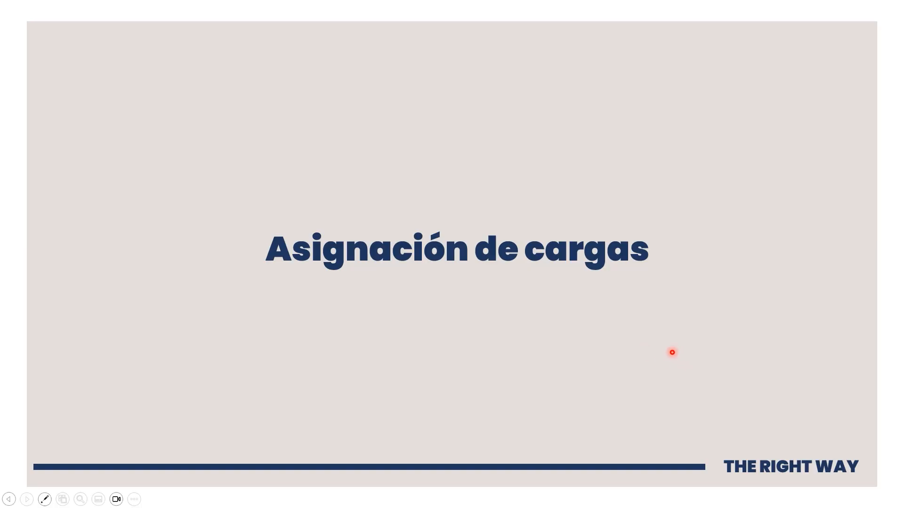
key(Right)
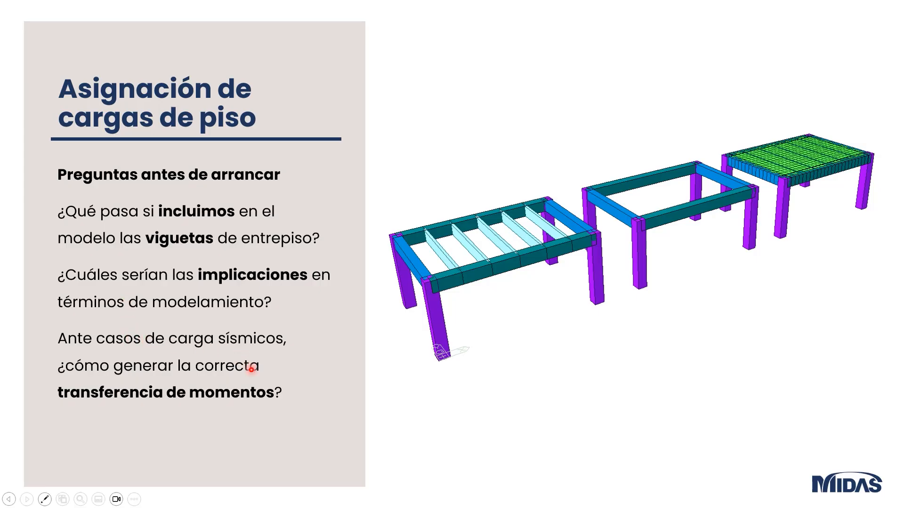
key(Right)
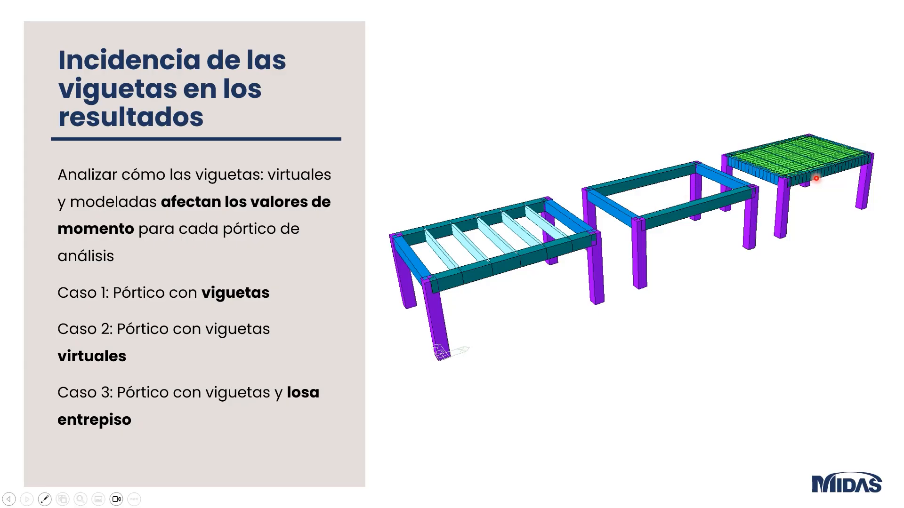
Switch to the three-portal joist model in midas Gen and display the My beam diagrams for combination CM
key(alt+Tab)
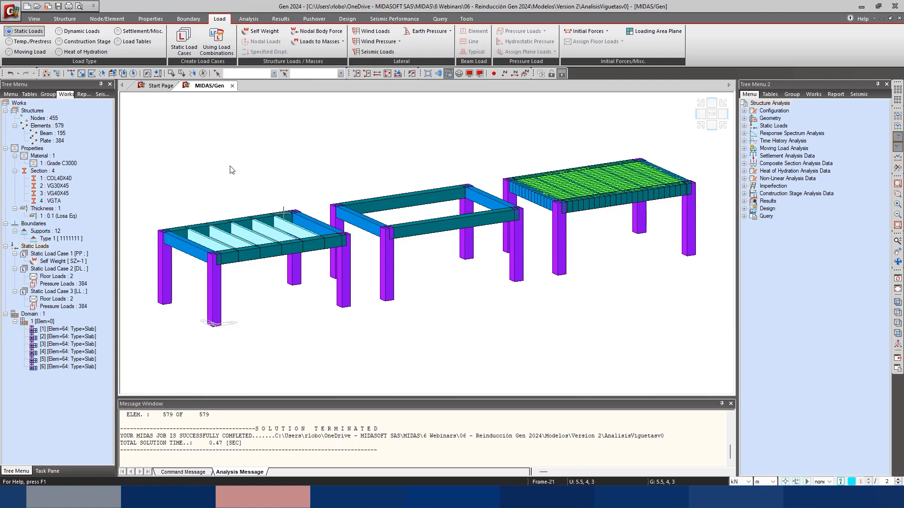
click(281, 19)
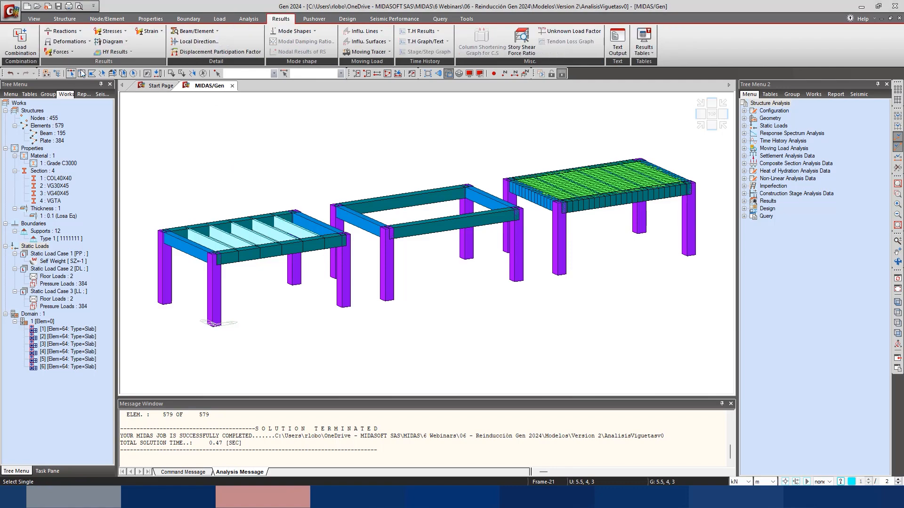
click(69, 53)
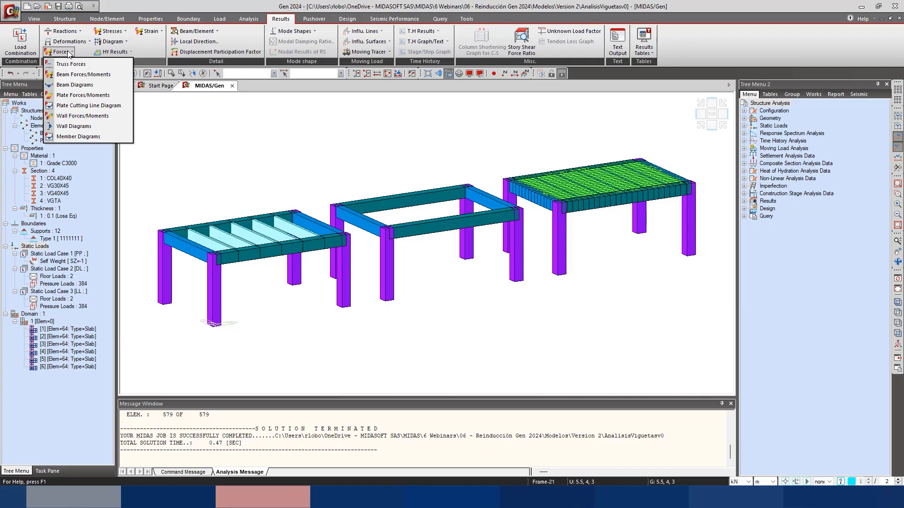
click(68, 85)
click(42, 137)
click(22, 165)
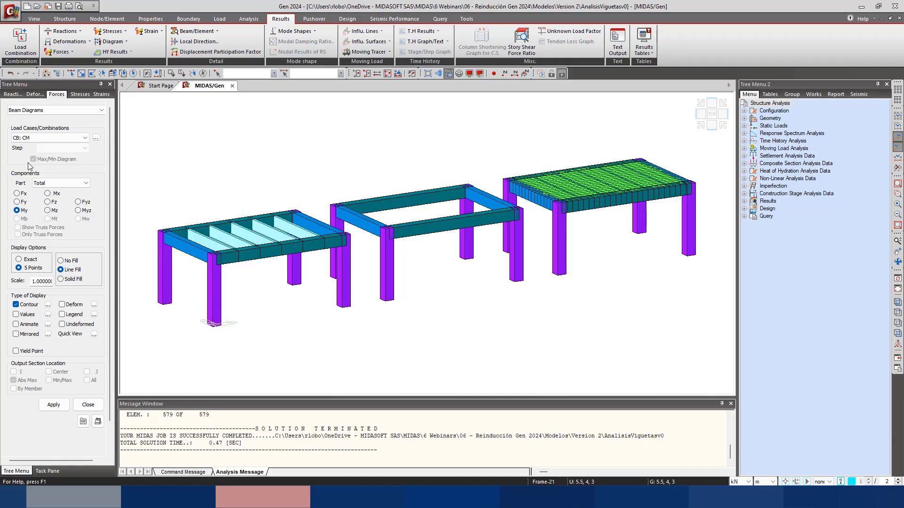
click(53, 404)
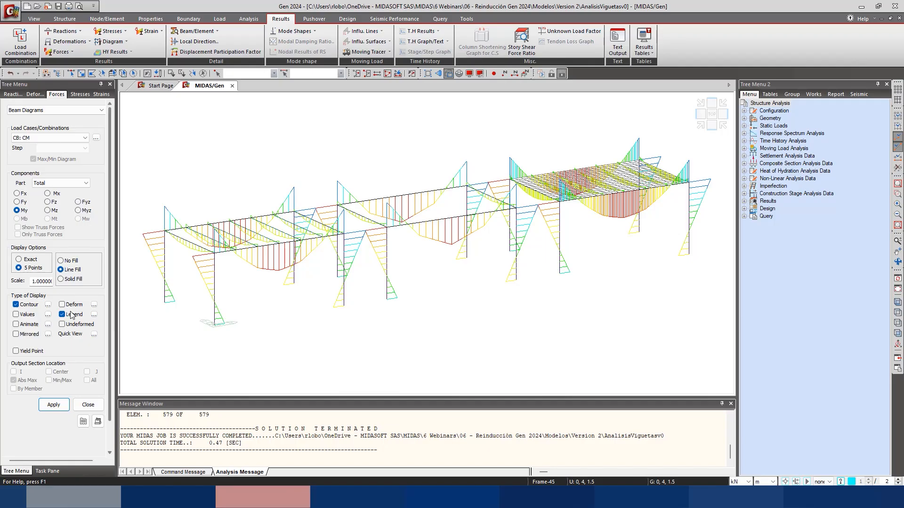
Add values to the beam diagrams and set the legend's rank values to fixed format with 2 decimals
click(19, 314)
click(53, 405)
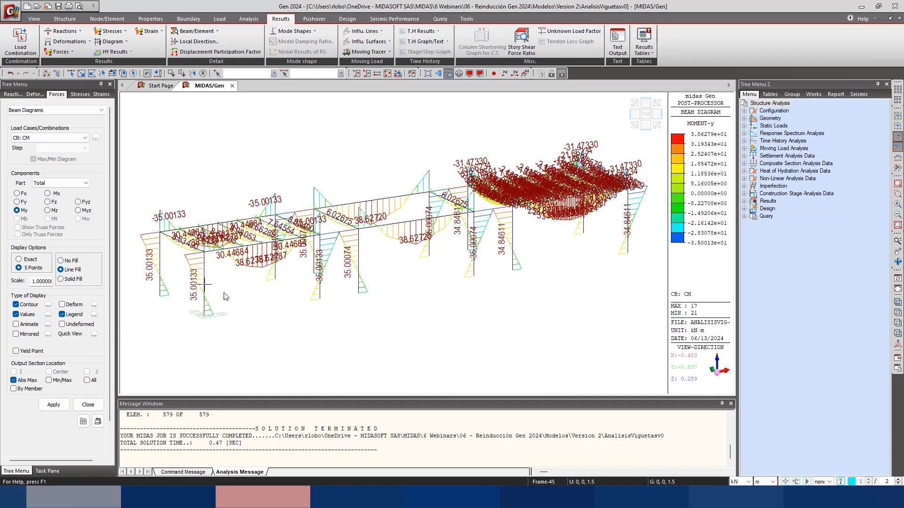
click(94, 314)
click(464, 242)
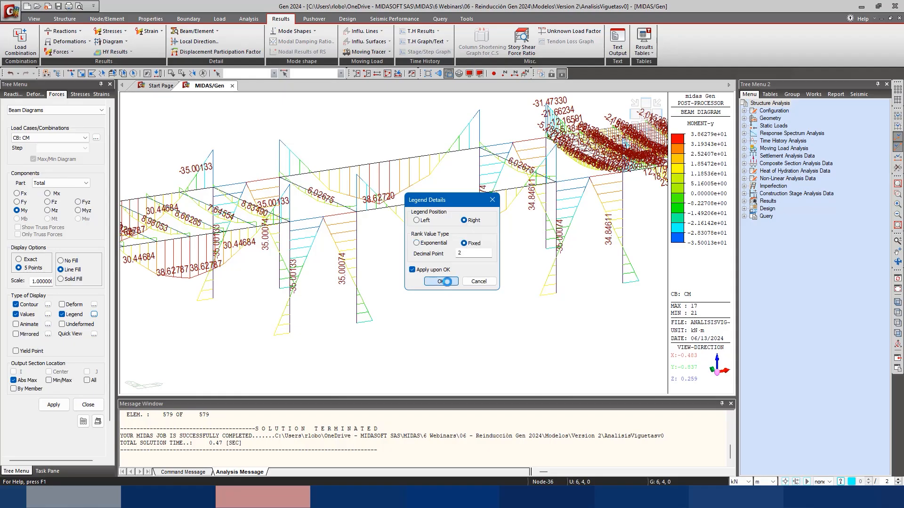
click(454, 282)
Examine the midspan My moments of the longitudinal beams in the slab portal and the portal with modelled joists
scroll(355, 242, up, 5)
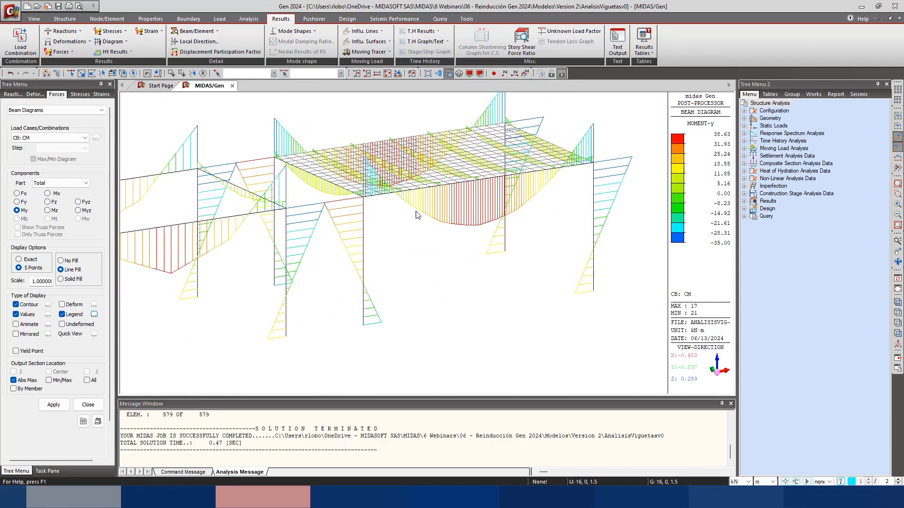
scroll(560, 253, up, 1)
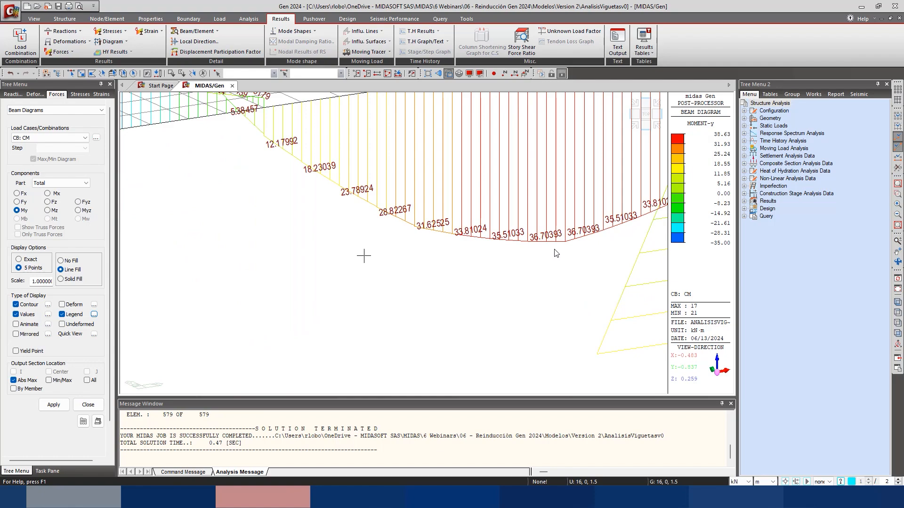
middle_drag(347, 259, 652, 201)
scroll(429, 222, down, 2)
scroll(306, 226, down, 2)
middle_drag(286, 242, 581, 192)
middle_drag(277, 267, 395, 241)
scroll(377, 233, up, 2)
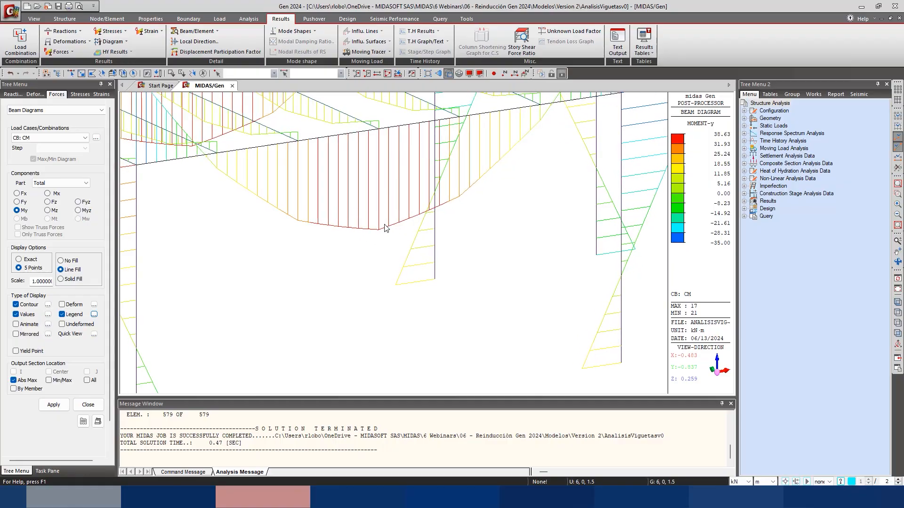
scroll(517, 148, down, 3)
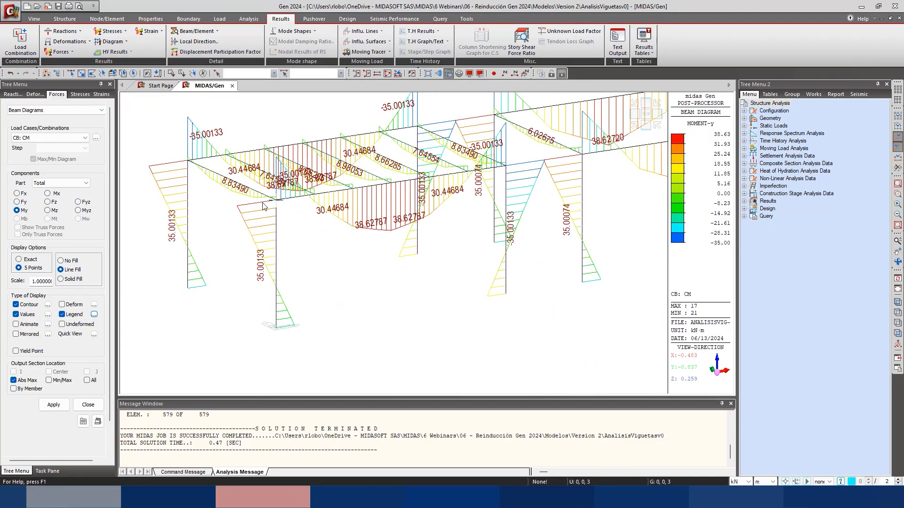
middle_drag(274, 187, 221, 234)
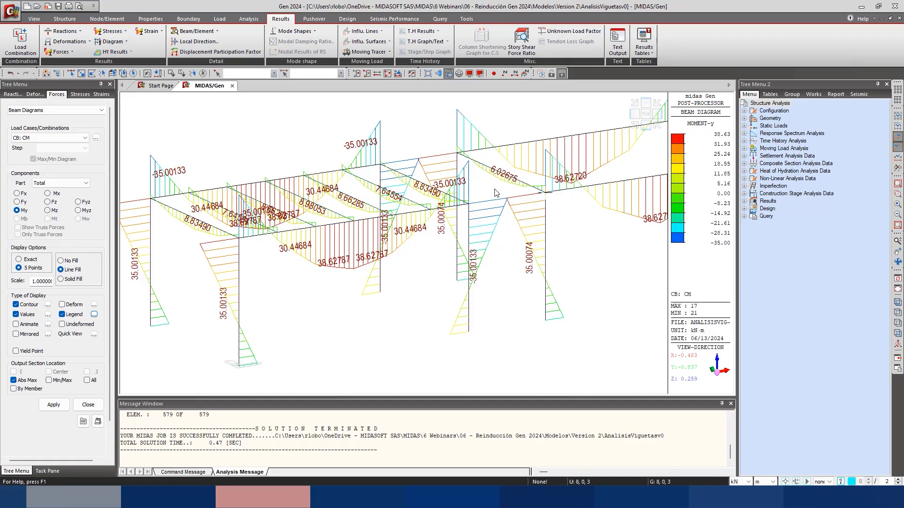
Compare the My moments of the transverse end beams in the slab portal and the portal with virtual joists
scroll(425, 222, up, 4)
scroll(426, 221, up, 3)
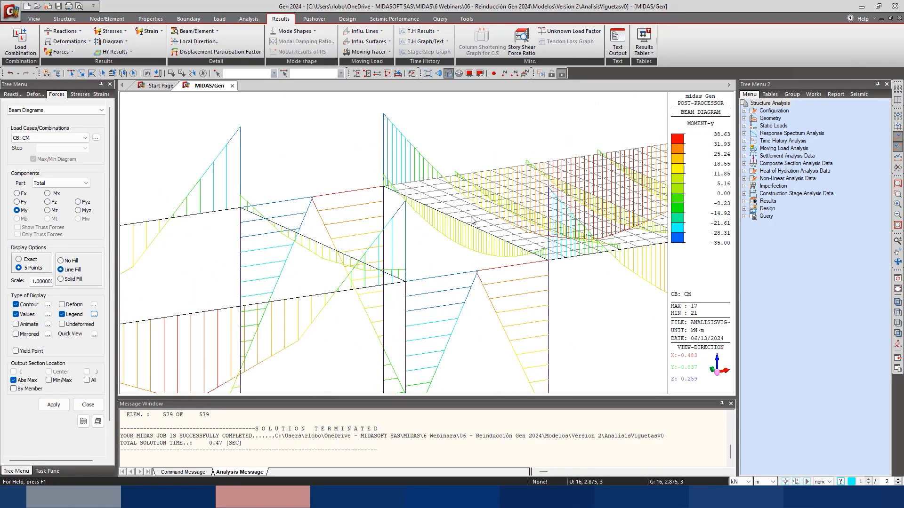
scroll(480, 255, up, 2)
scroll(480, 254, up, 2)
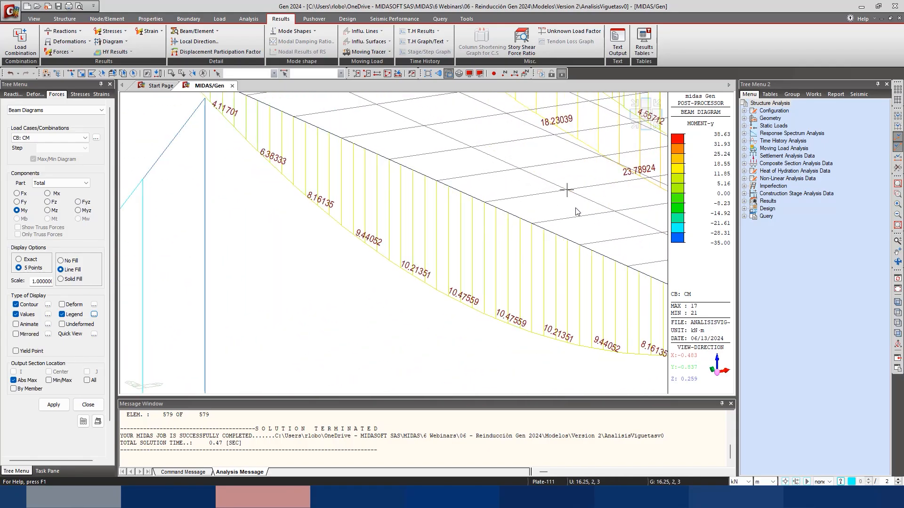
mouse_move(577, 212)
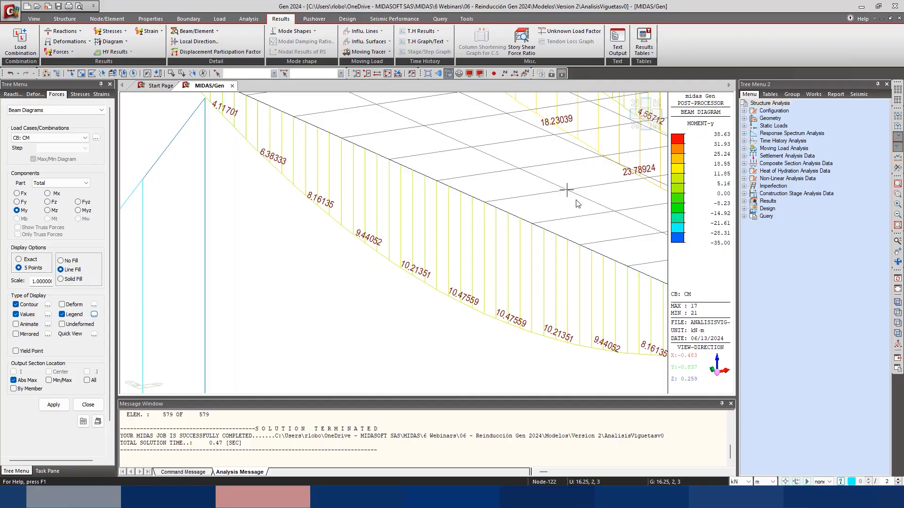
scroll(523, 205, down, 4)
scroll(535, 206, up, 5)
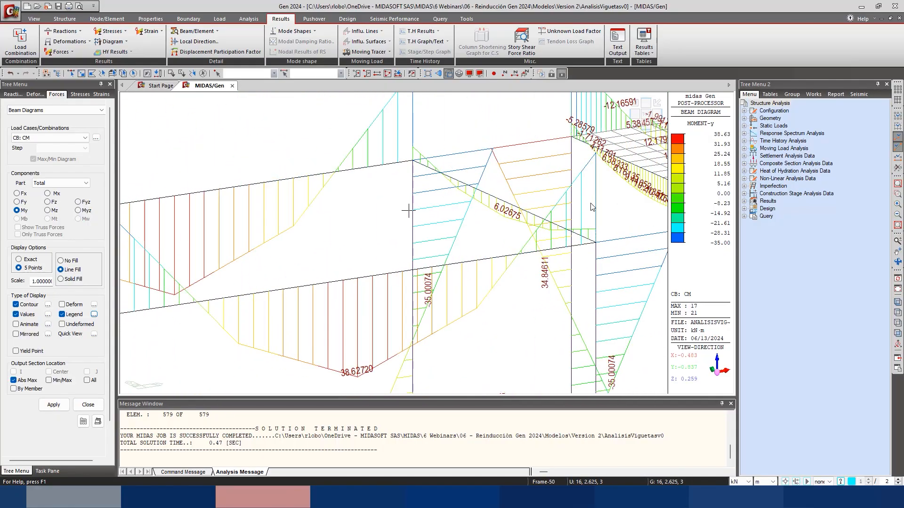
scroll(407, 239, down, 2)
middle_drag(359, 245, 449, 226)
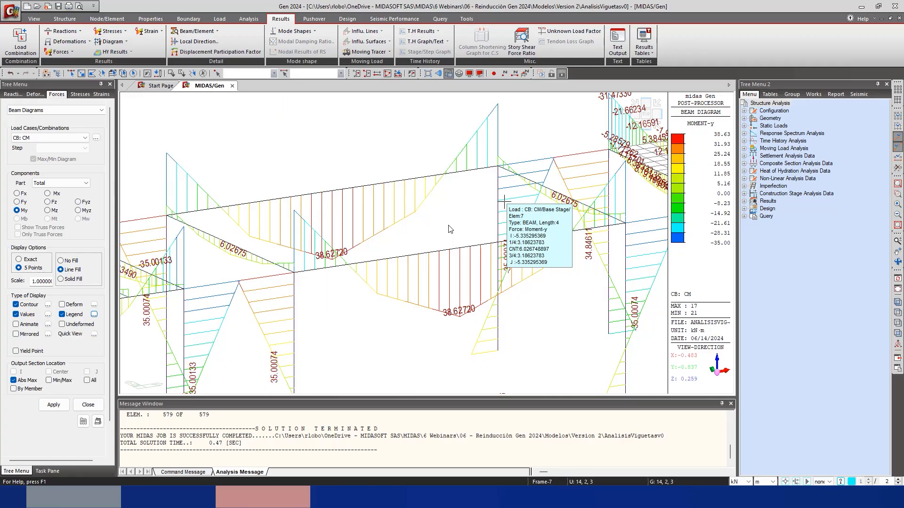
Examine the joists' My moments in the portal with modelled joists and in the slab portal
middle_drag(449, 229, 345, 238)
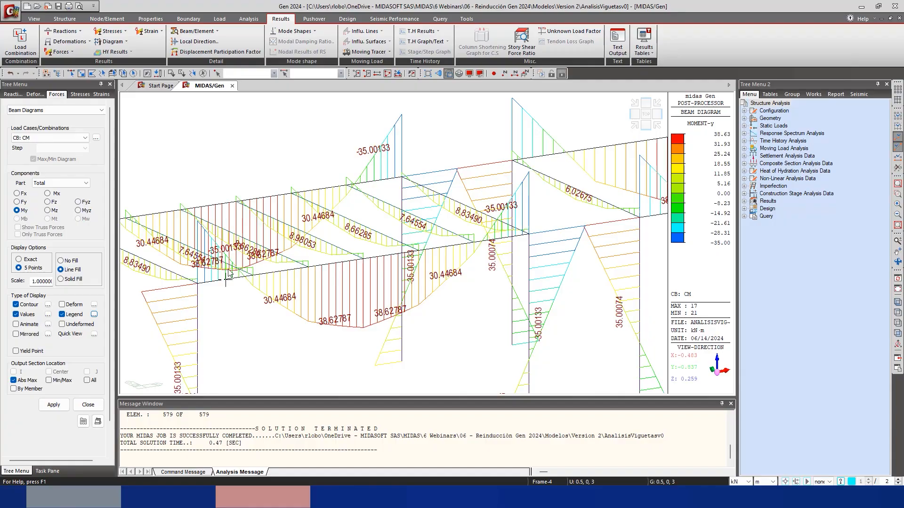
middle_drag(265, 239, 364, 229)
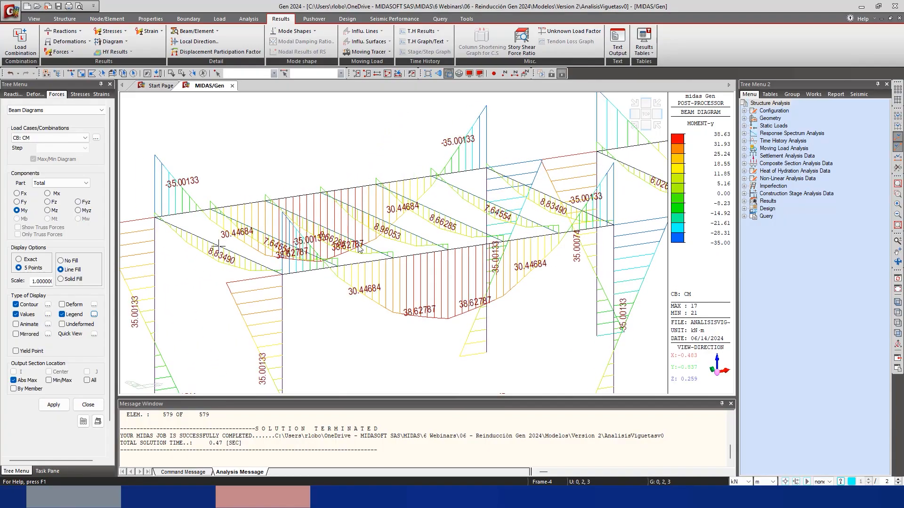
middle_drag(296, 272, 200, 298)
middle_drag(261, 206, 121, 264)
scroll(121, 264, down, 3)
middle_drag(349, 280, 254, 303)
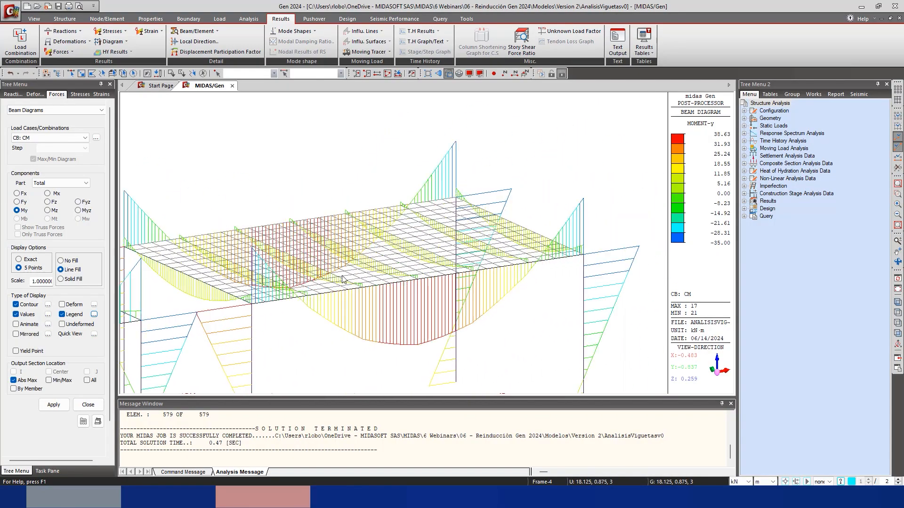
scroll(271, 300, up, 7)
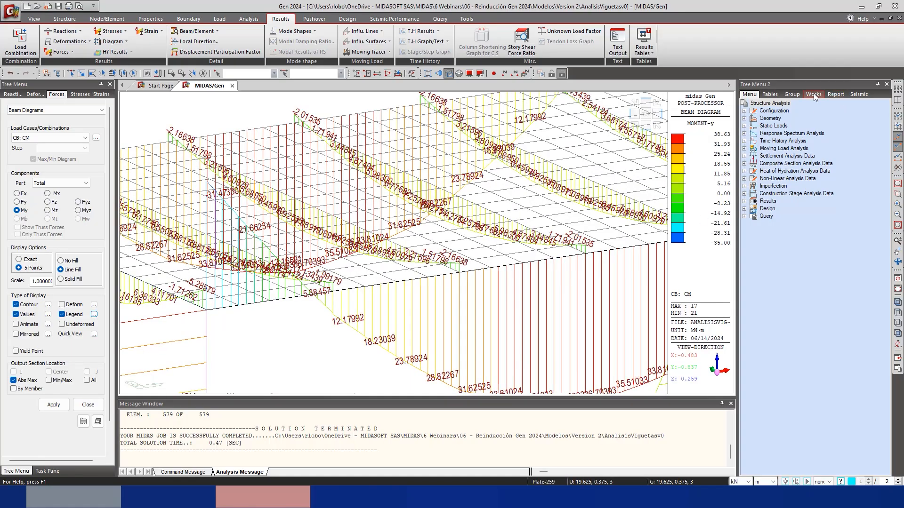
Deactivate the 0.1 Losa Eq plates and compare the joist My moments in the slab portal and the portal with modelled joists
click(813, 94)
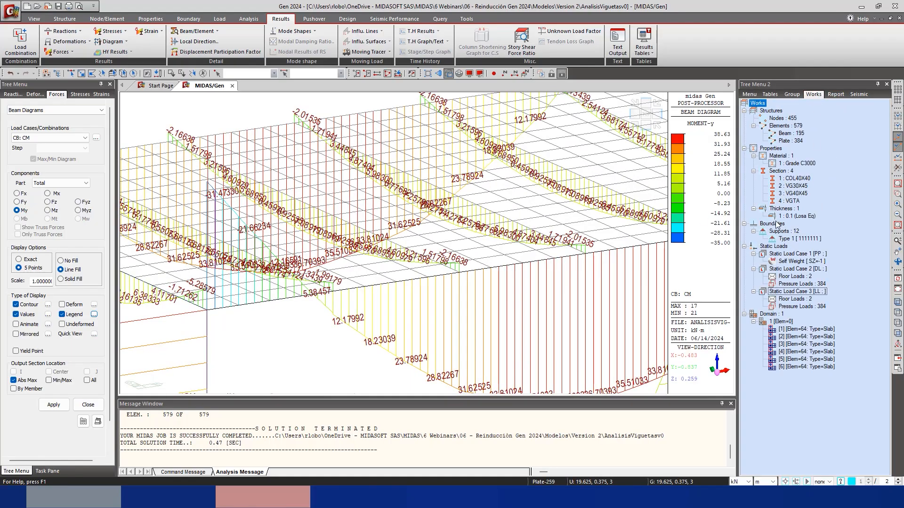
right_click(782, 217)
click(818, 308)
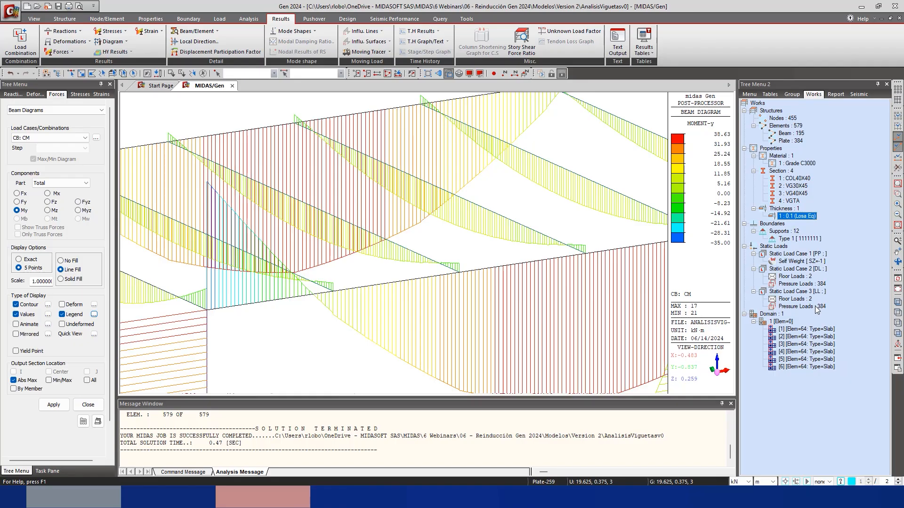
scroll(594, 191, up, 5)
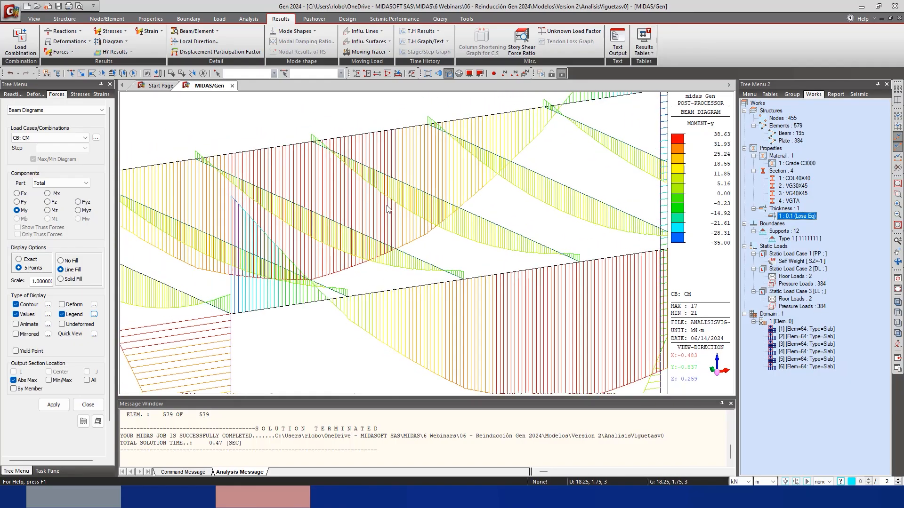
scroll(516, 254, up, 2)
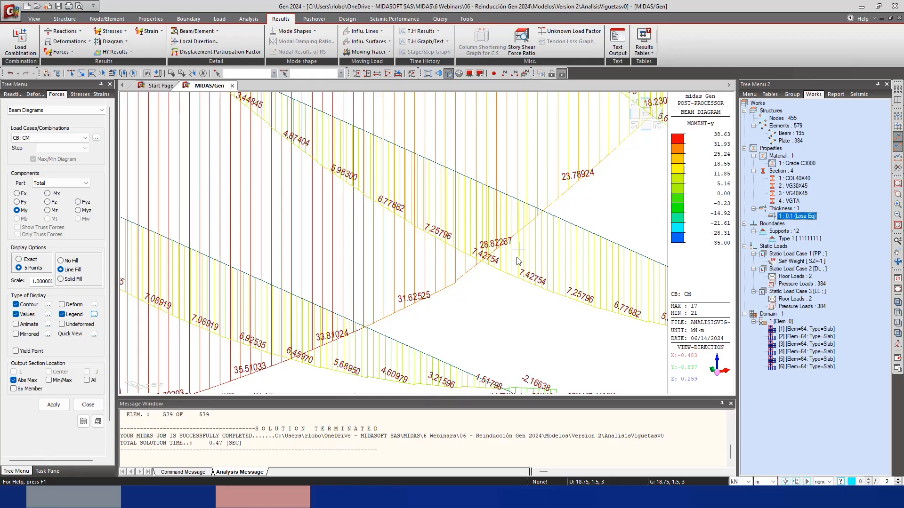
scroll(549, 215, down, 3)
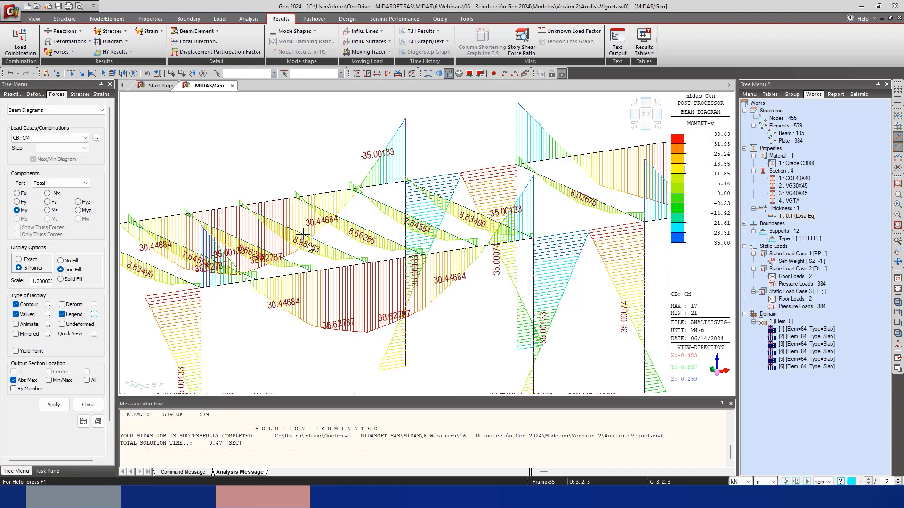
mouse_move(310, 247)
Switch to the AnalisisViguetasv1 model and display its Type 1 beam end releases on the joists
click(304, 465)
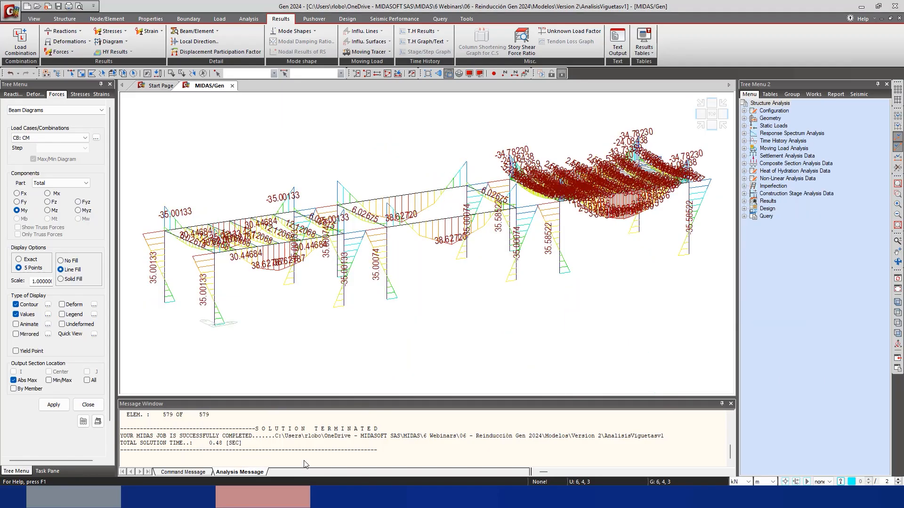
middle_drag(301, 239, 423, 237)
scroll(367, 247, up, 5)
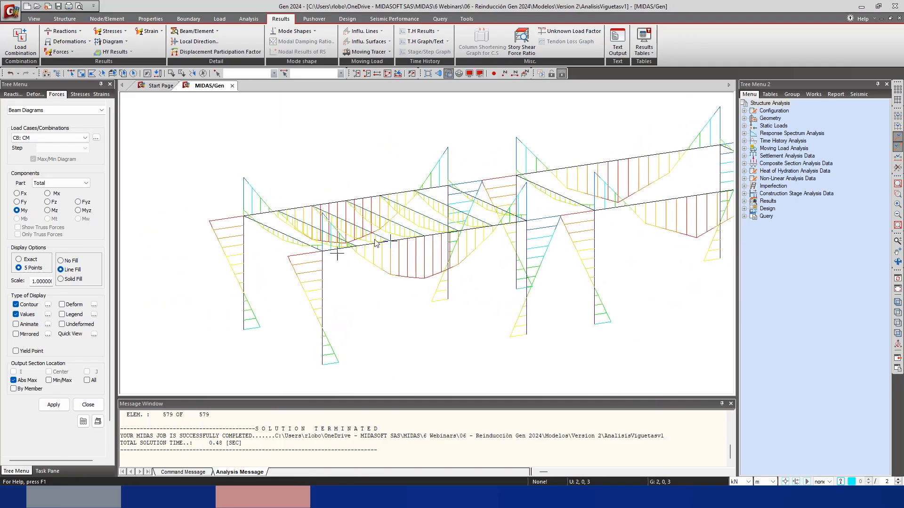
click(88, 404)
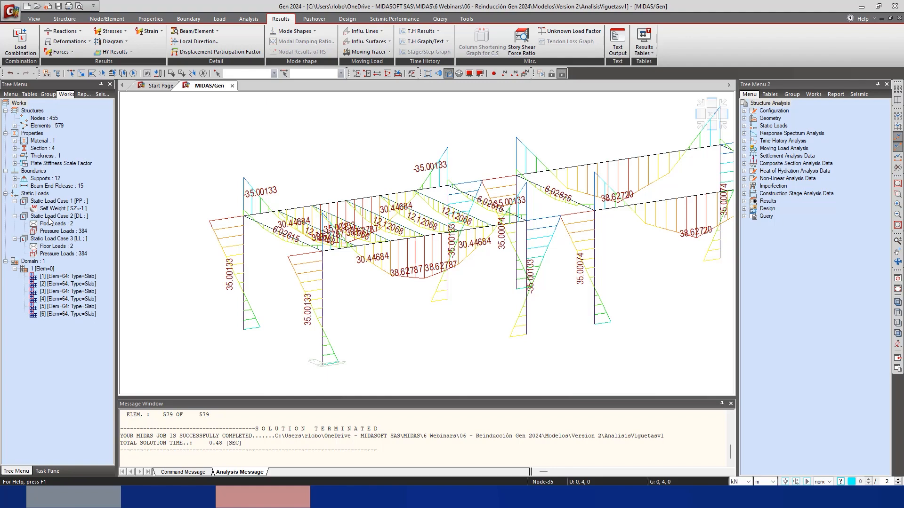
click(15, 186)
right_click(53, 194)
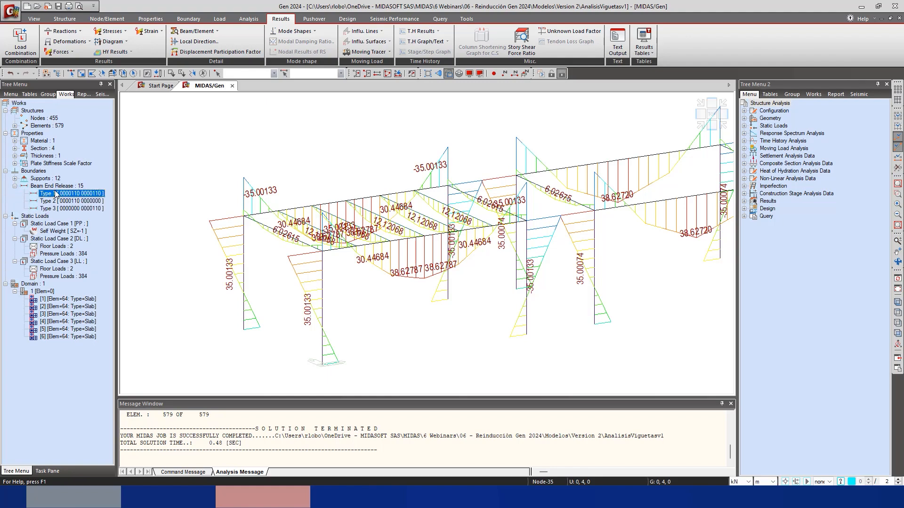
click(86, 316)
scroll(245, 254, up, 2)
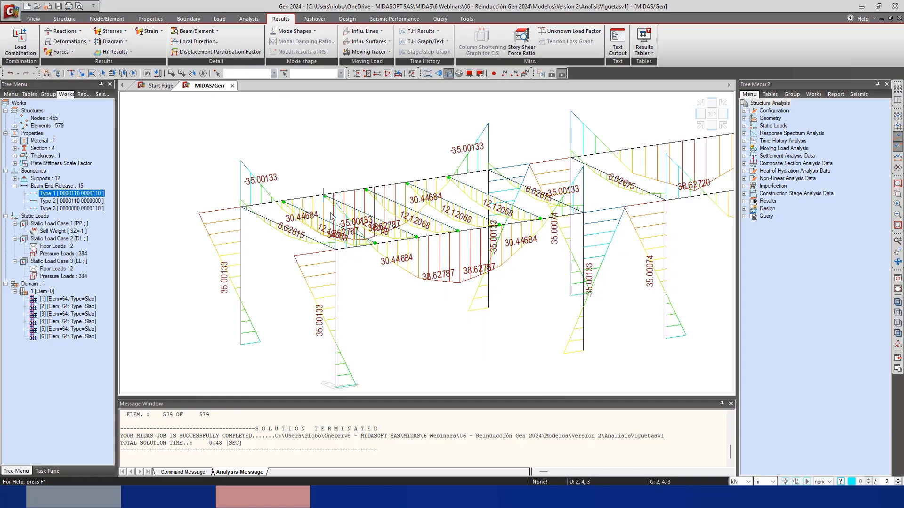
Return to preprocessing mode at the slab portal and show the model as wireframe
middle_drag(411, 238, 206, 283)
middle_drag(701, 160, 343, 228)
scroll(344, 227, up, 4)
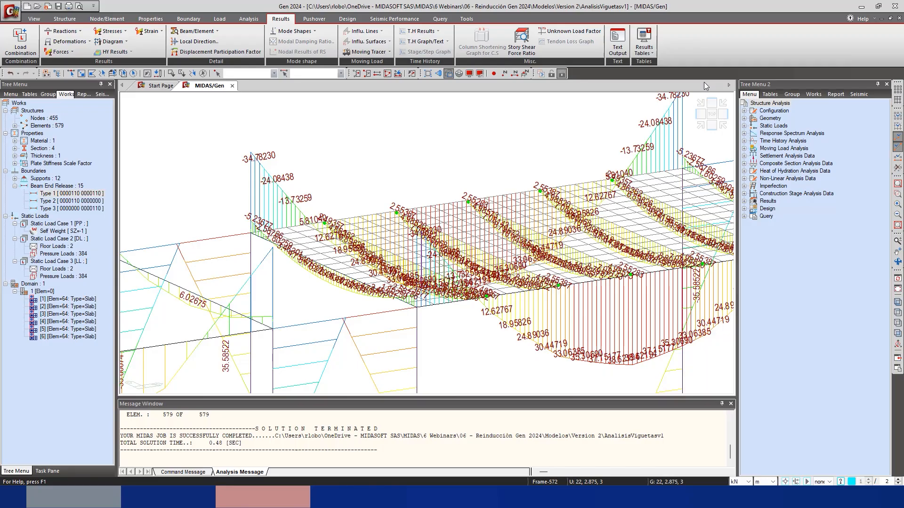
click(553, 73)
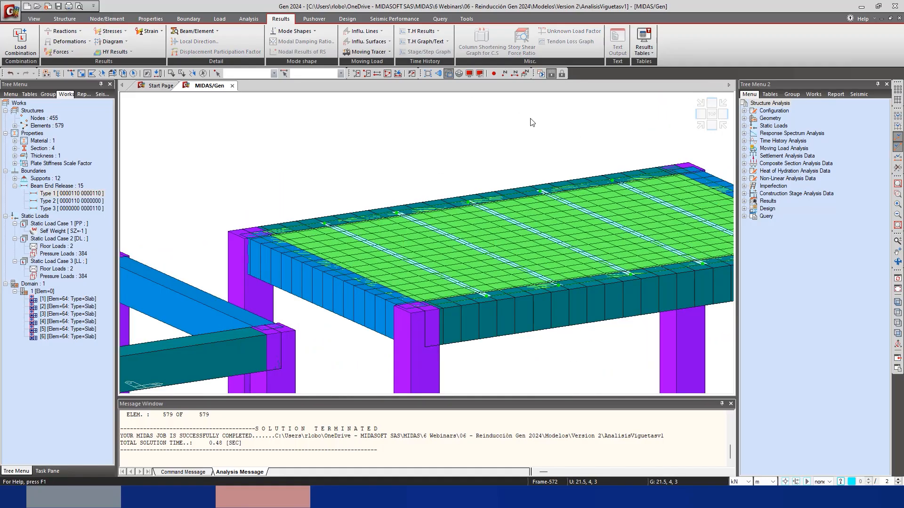
key(ctrl+h)
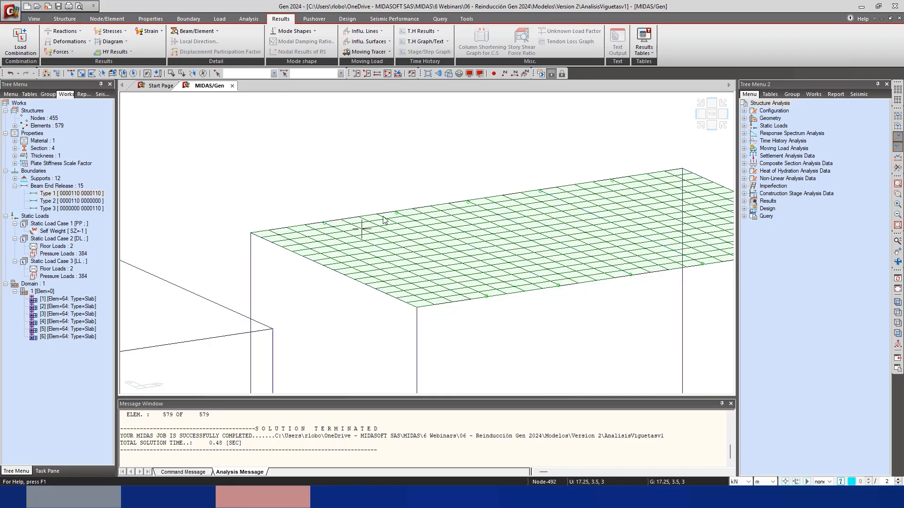
Deactivate the plates with the 0.1 Losa Eq thickness so only the frame and joists are displayed
click(814, 94)
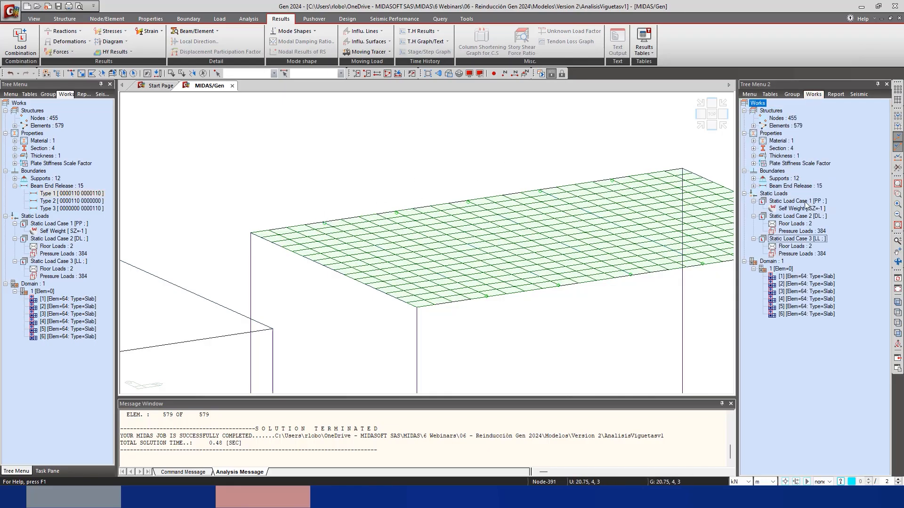
click(754, 163)
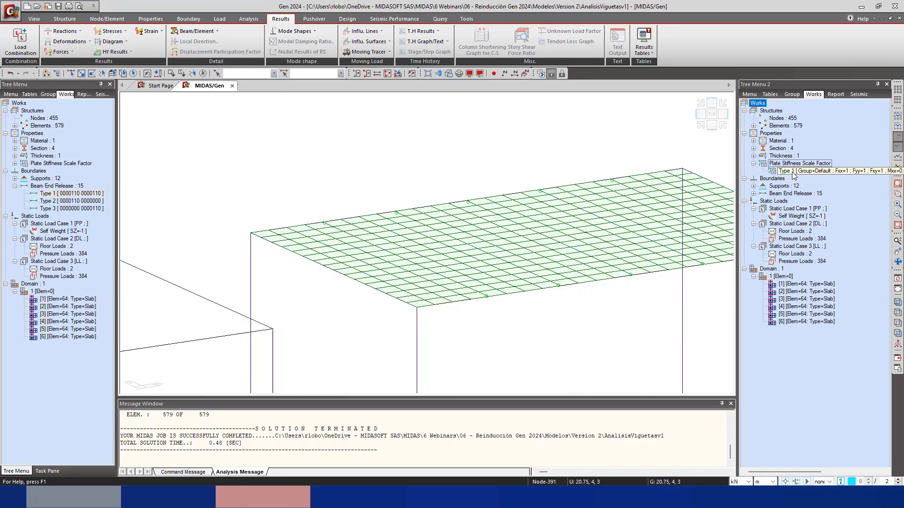
click(753, 156)
click(791, 163)
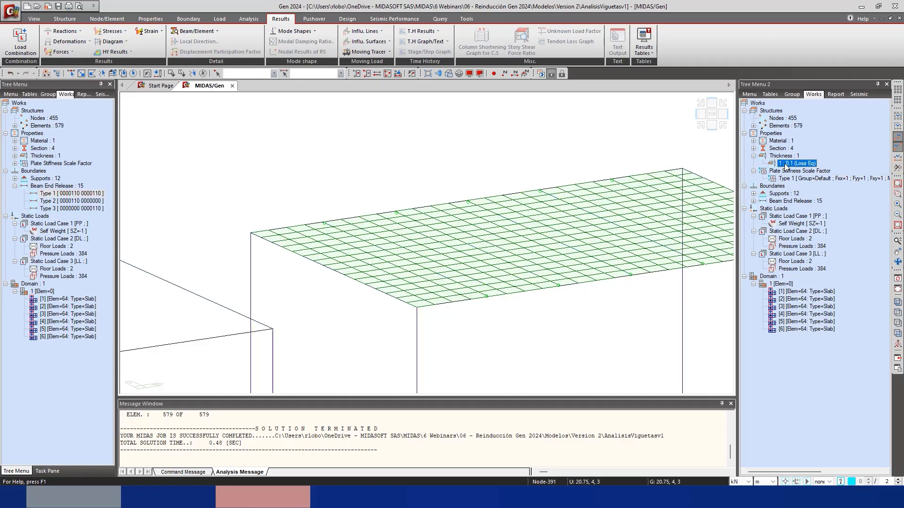
right_click(785, 164)
click(812, 251)
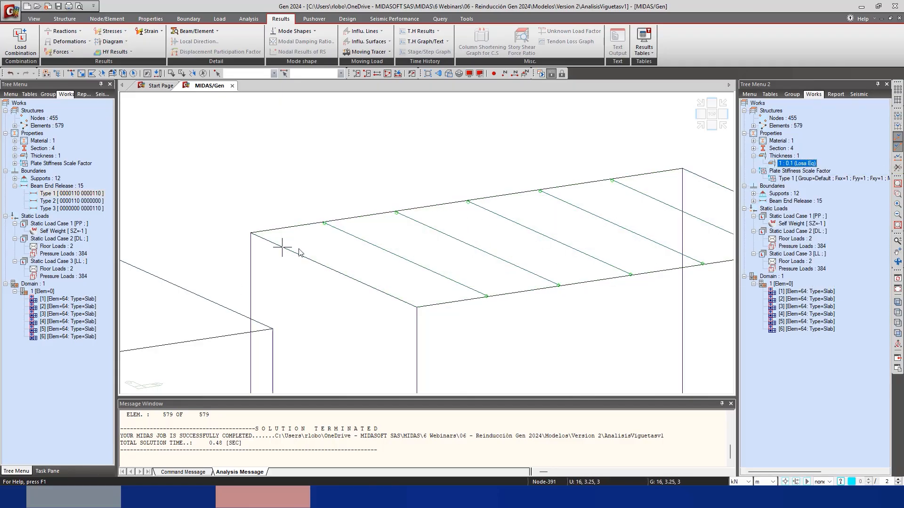
Inspect the released joists across the portals and review the properties of the Type 1 plate stiffness scale factor
scroll(292, 275, down, 3)
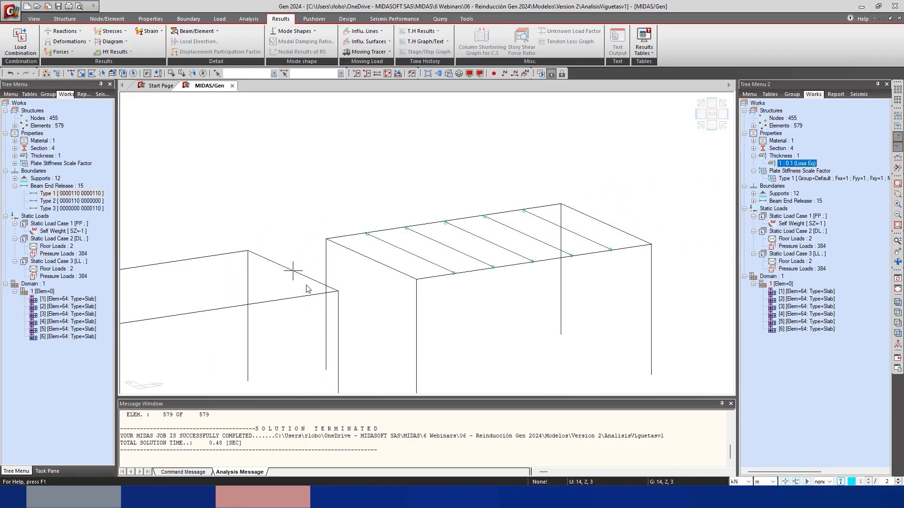
middle_drag(436, 277, 739, 203)
middle_drag(372, 266, 568, 226)
middle_drag(366, 259, 524, 231)
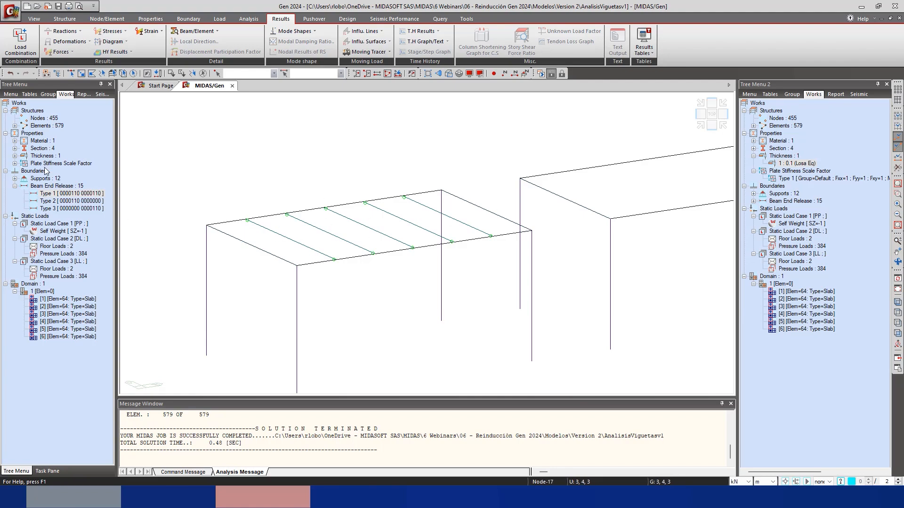
click(14, 163)
right_click(75, 171)
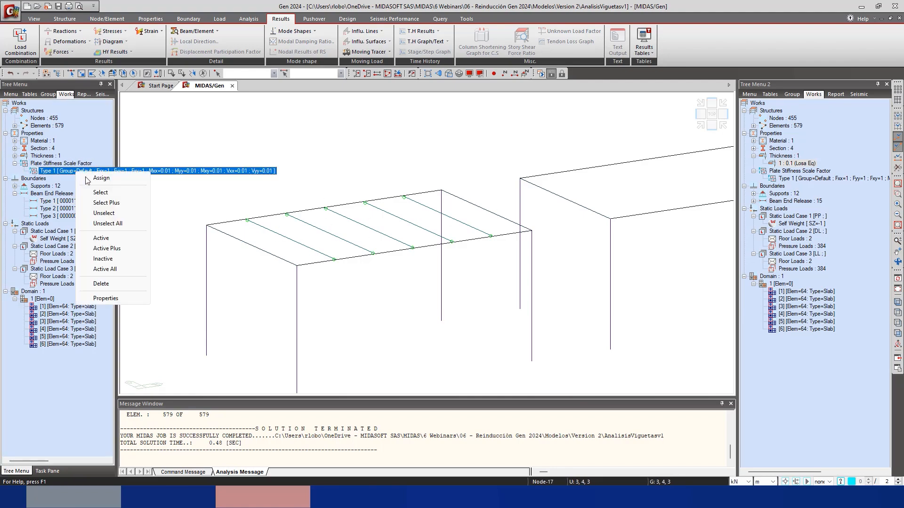
click(110, 298)
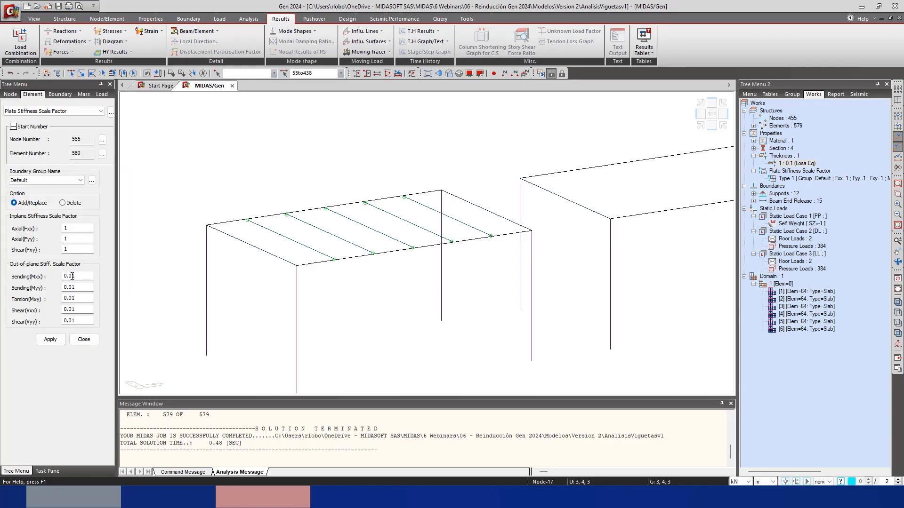
click(78, 341)
Return to postprocessing mode and deactivate the joists with section VGTA
scroll(439, 202, down, 2)
click(557, 74)
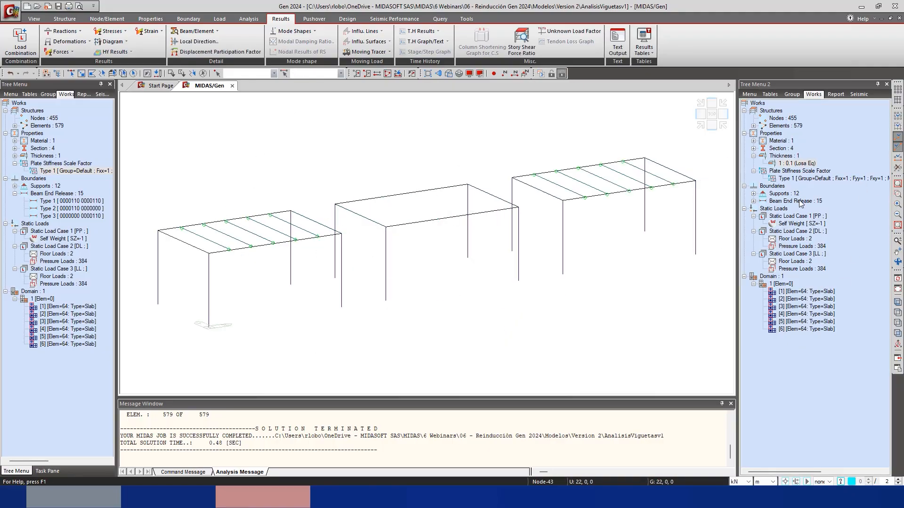
click(754, 194)
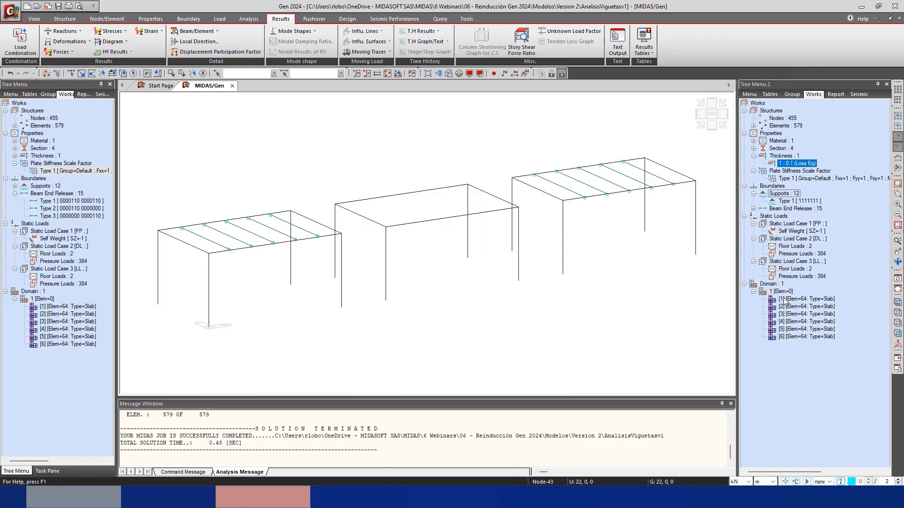
click(753, 148)
right_click(791, 178)
click(818, 266)
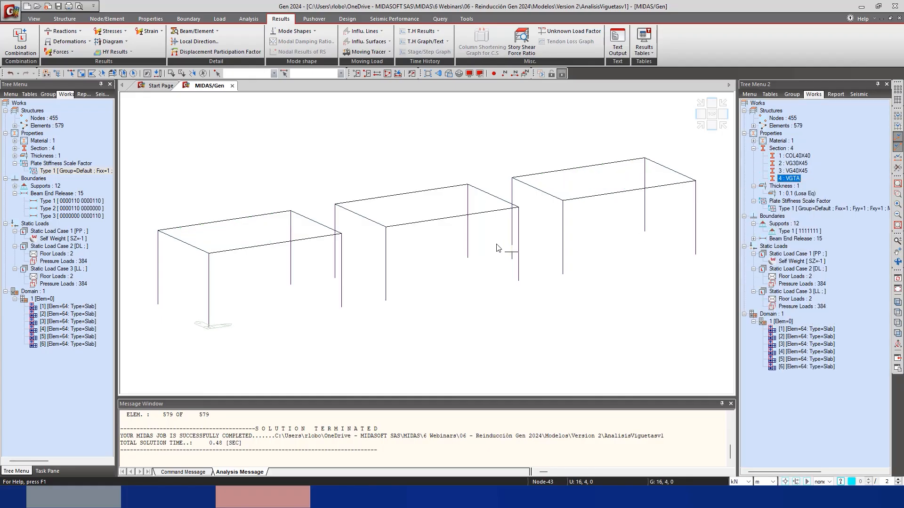
Display the My beam diagrams for combination CM on the three portals
click(62, 52)
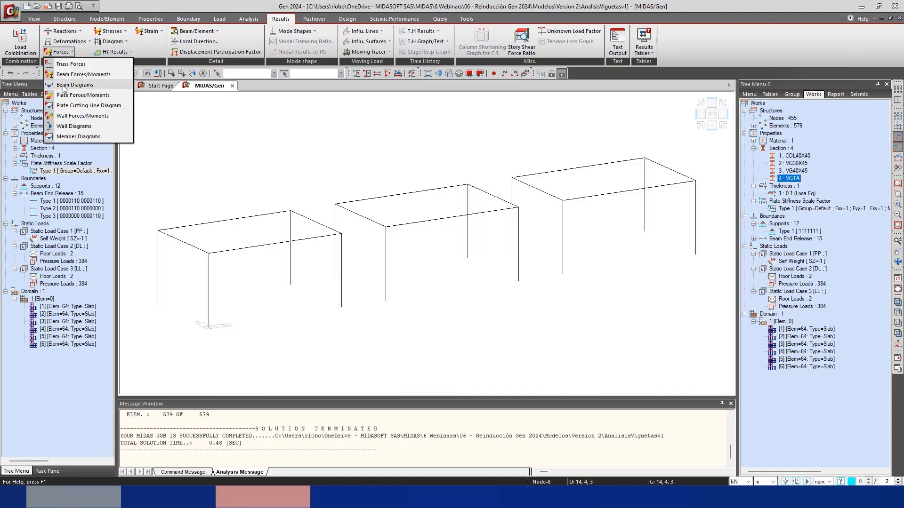
click(76, 84)
click(85, 137)
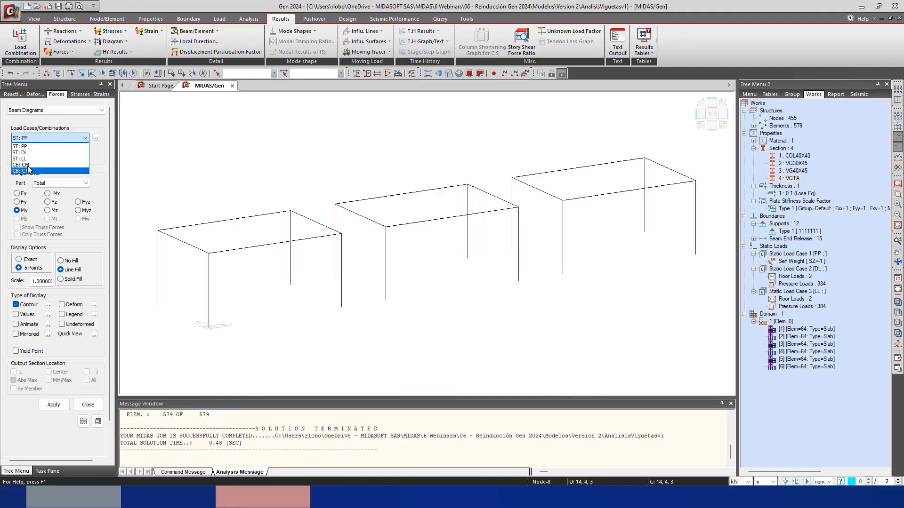
click(35, 174)
click(53, 405)
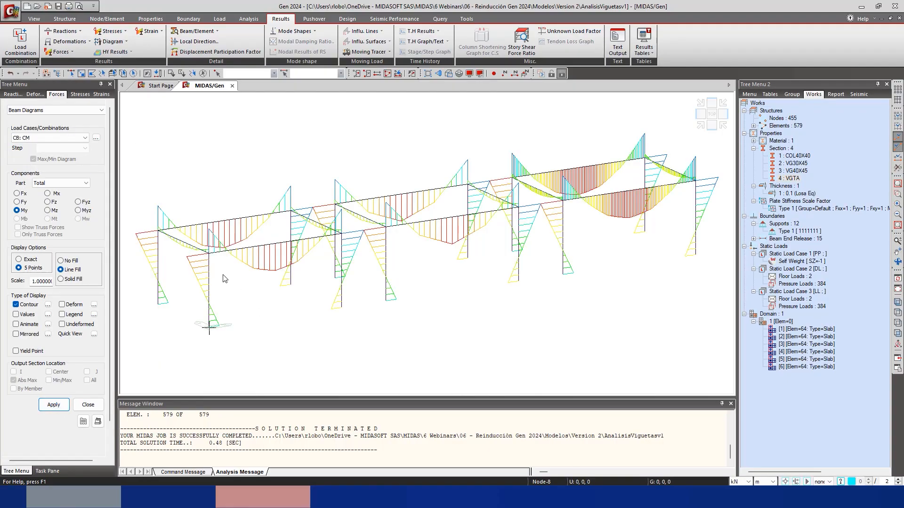
Show the beam diagrams with solid fill, values and a legend with two-decimal rank values
middle_drag(314, 264, 337, 259)
click(60, 279)
click(62, 314)
click(23, 316)
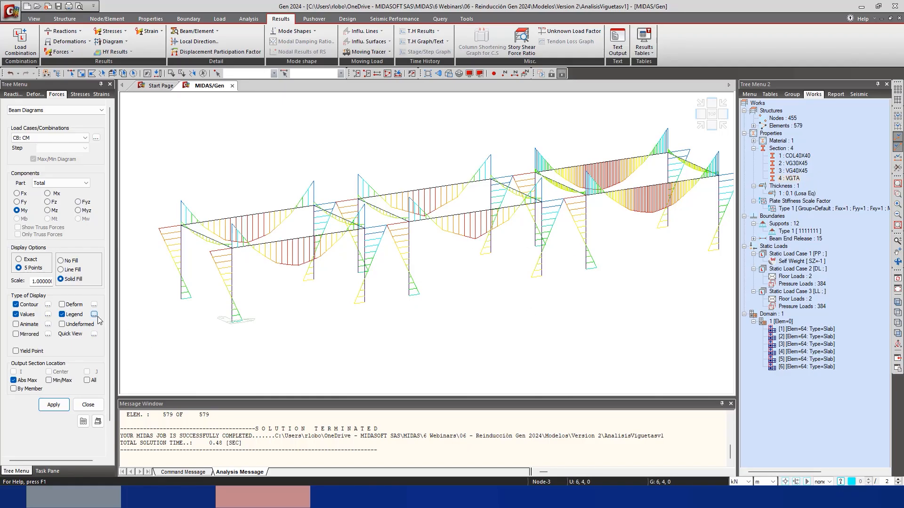
click(95, 314)
click(440, 282)
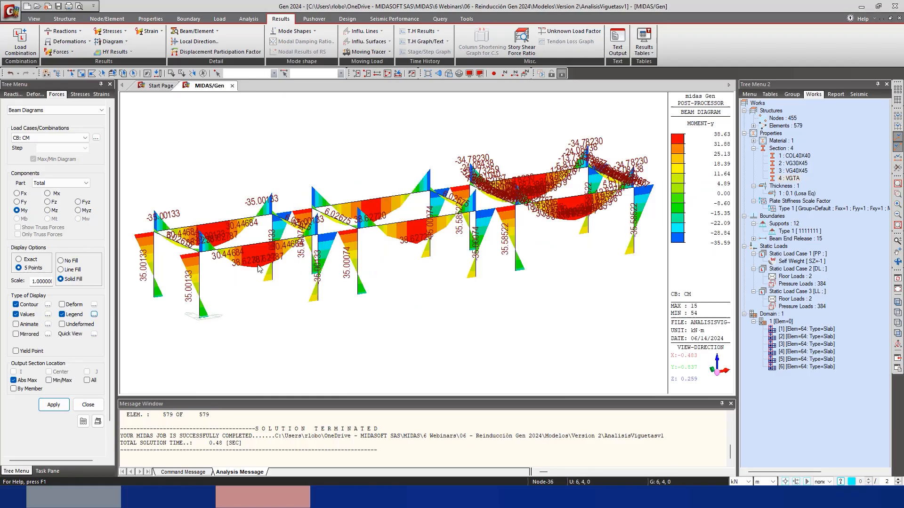
Set the moment values on the beam diagrams to one decimal place
scroll(272, 291, up, 5)
scroll(272, 290, up, 2)
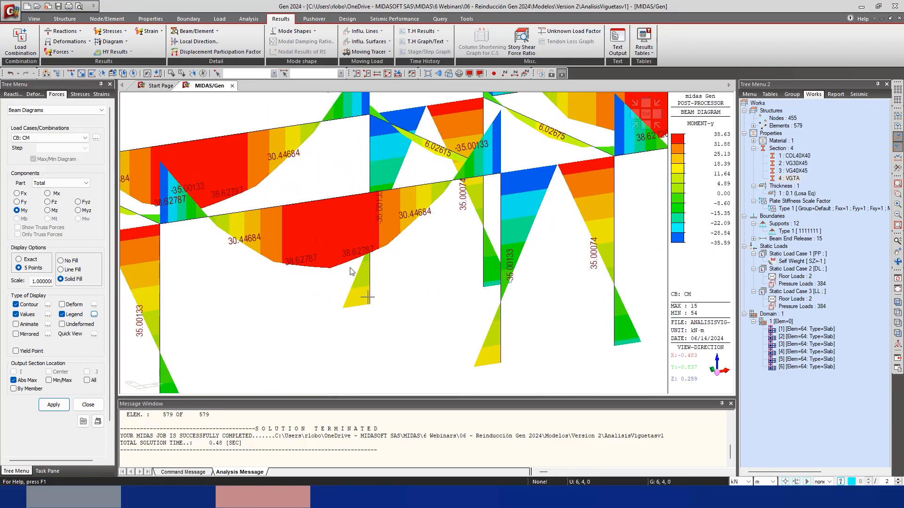
click(48, 314)
click(455, 207)
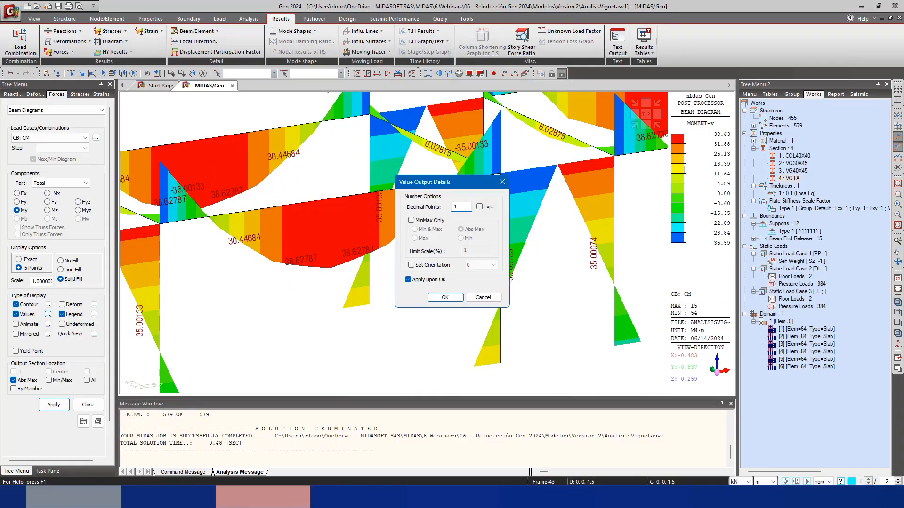
click(445, 297)
Compare the CM My moment values on the main beams, transverse beams and columns across the three portals
middle_drag(301, 270, 423, 262)
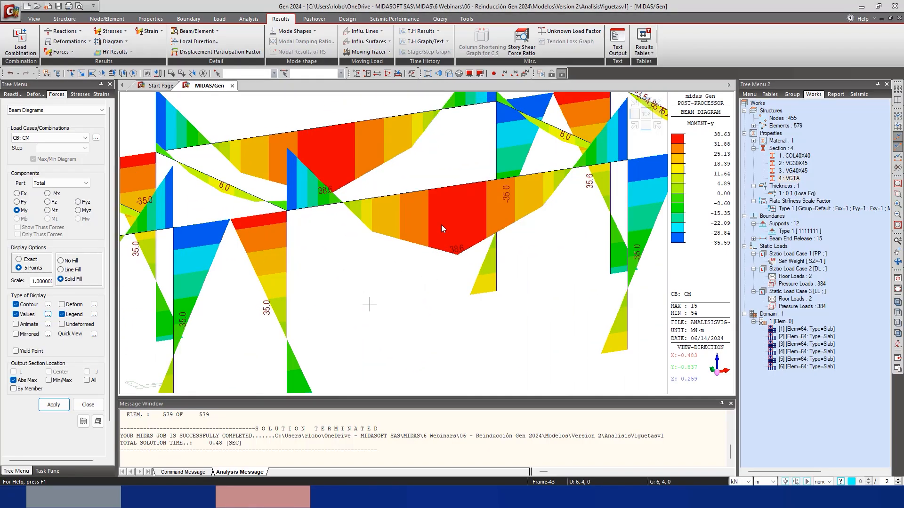
middle_drag(507, 207, 462, 204)
scroll(377, 249, up, 2)
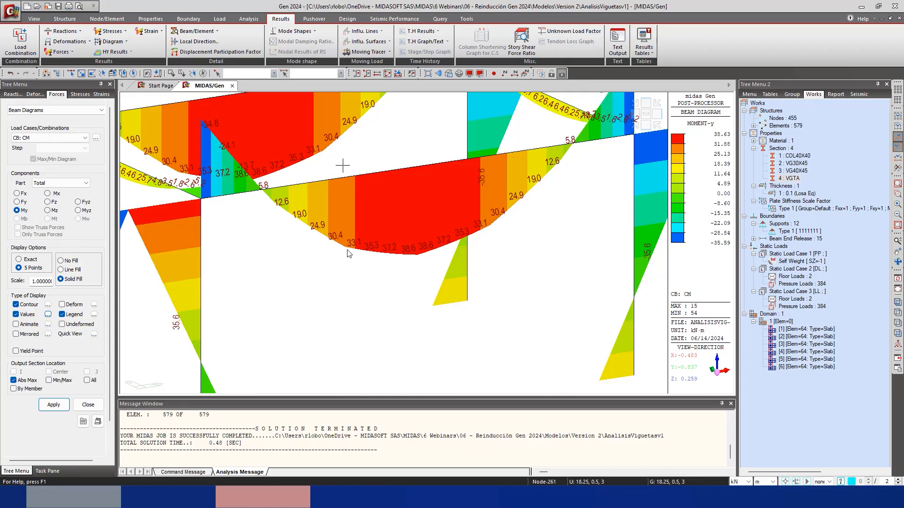
middle_drag(335, 245, 506, 265)
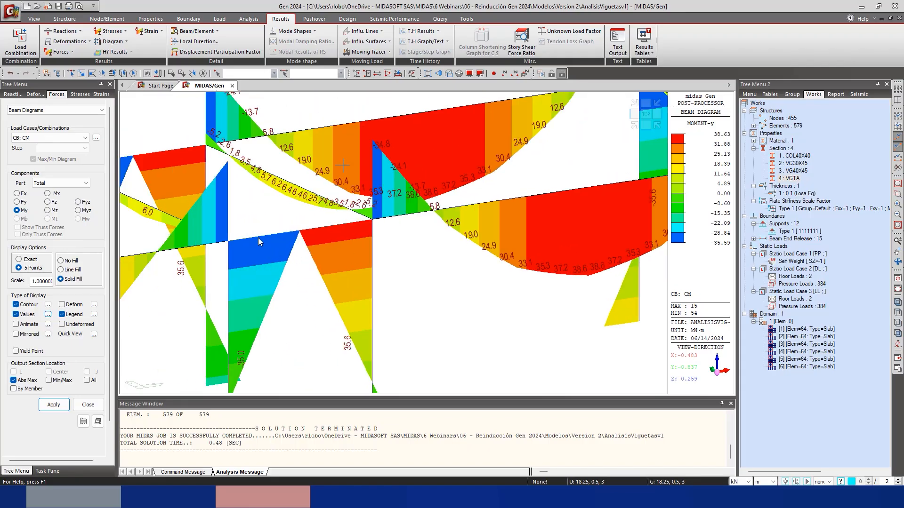
middle_drag(257, 238, 426, 268)
scroll(464, 272, up, 1)
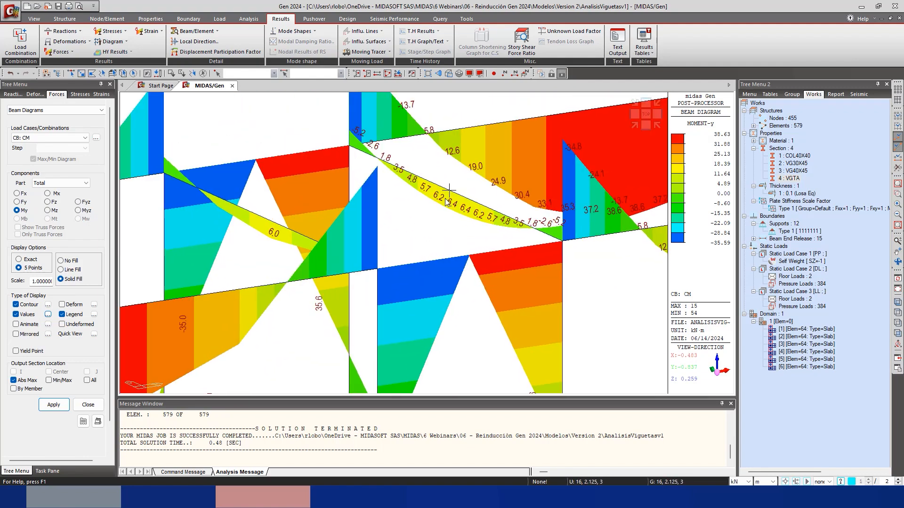
middle_drag(389, 229, 538, 220)
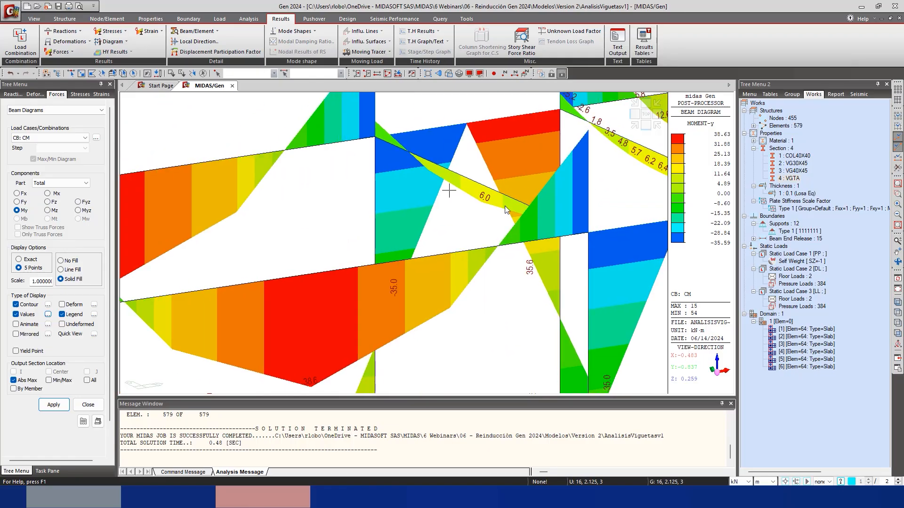
middle_drag(553, 164, 335, 230)
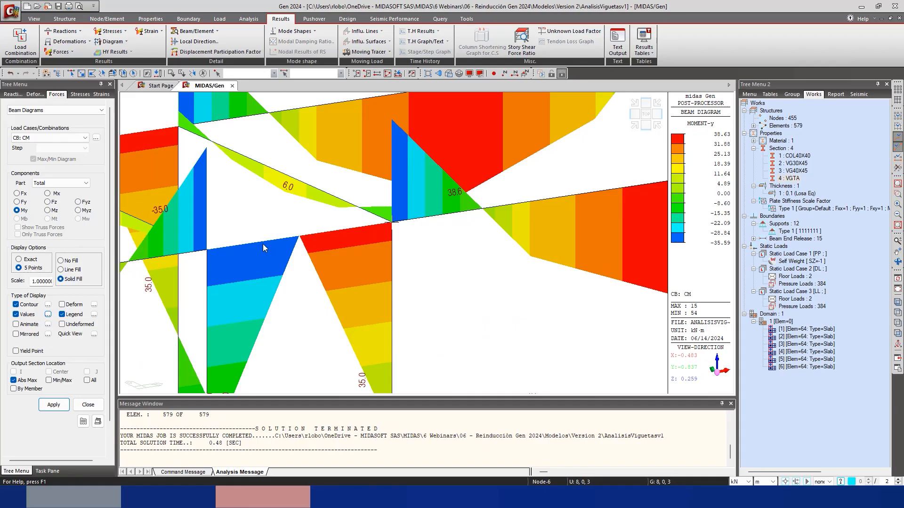
middle_drag(244, 236, 382, 220)
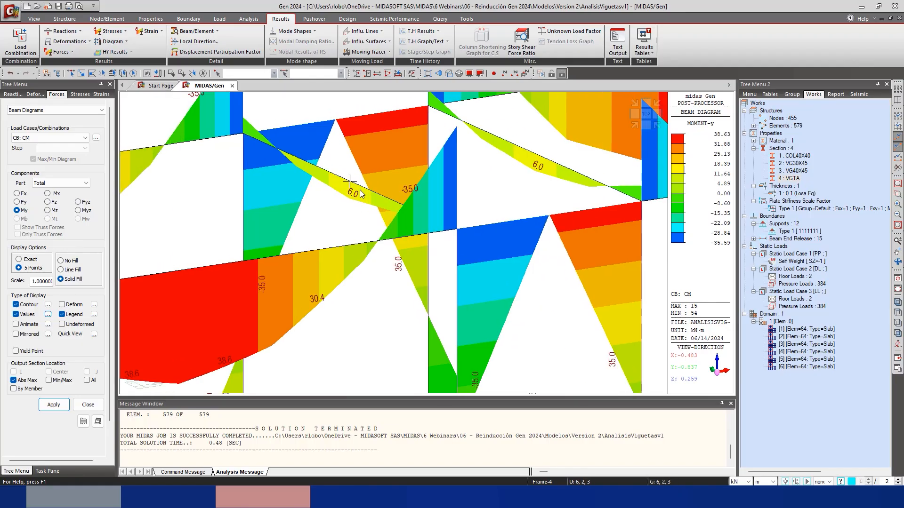
middle_drag(320, 224, 414, 214)
scroll(341, 206, down, 5)
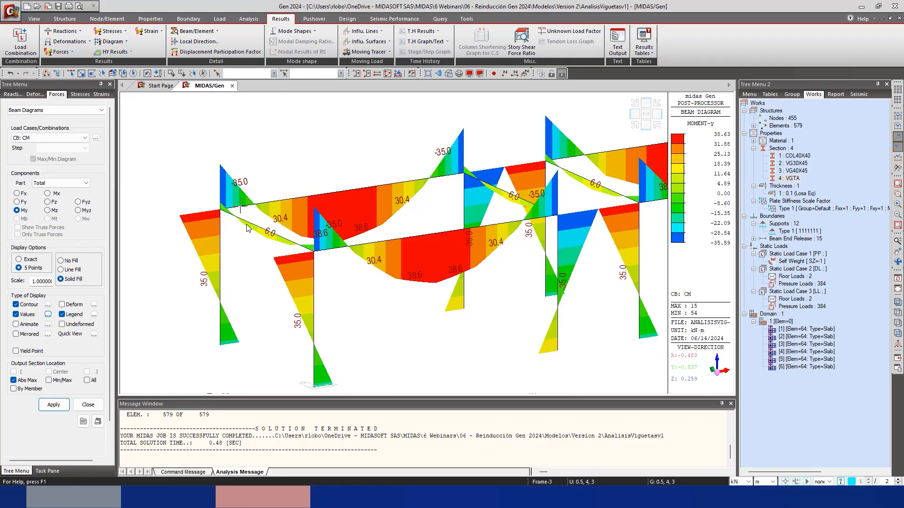
middle_drag(482, 235, 174, 298)
middle_drag(419, 254, 145, 305)
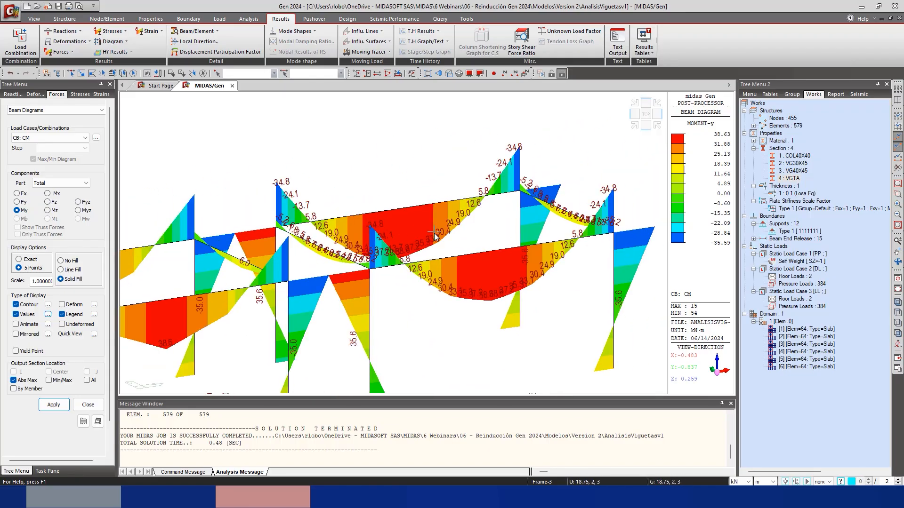